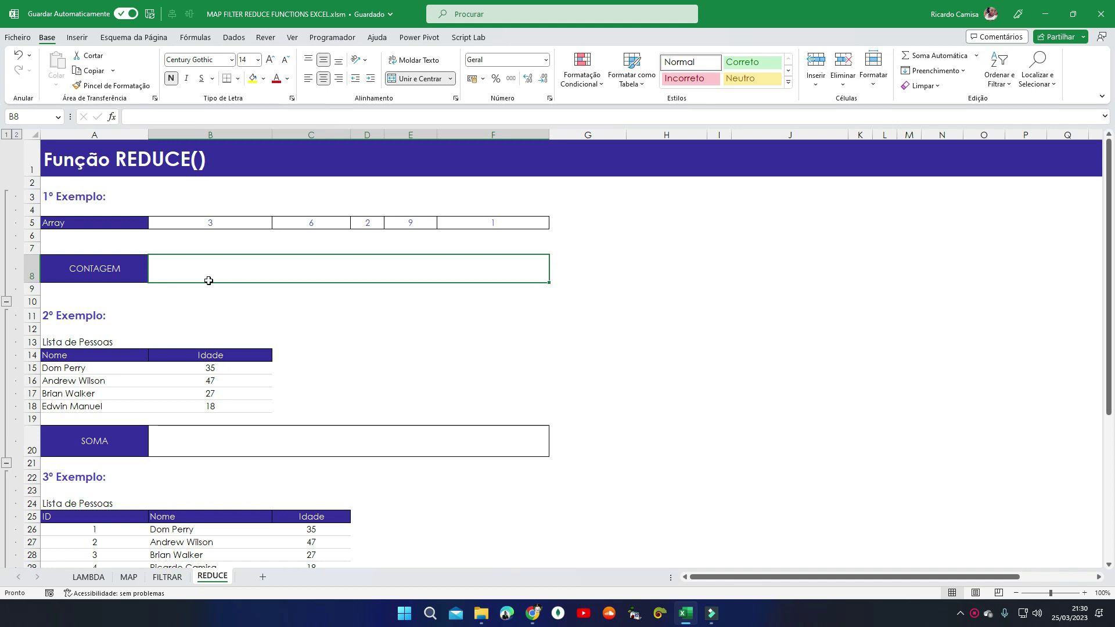
{"action": "scroll", "coordinate": [208, 280], "scroll_direction": "down", "scroll_amount": 1}
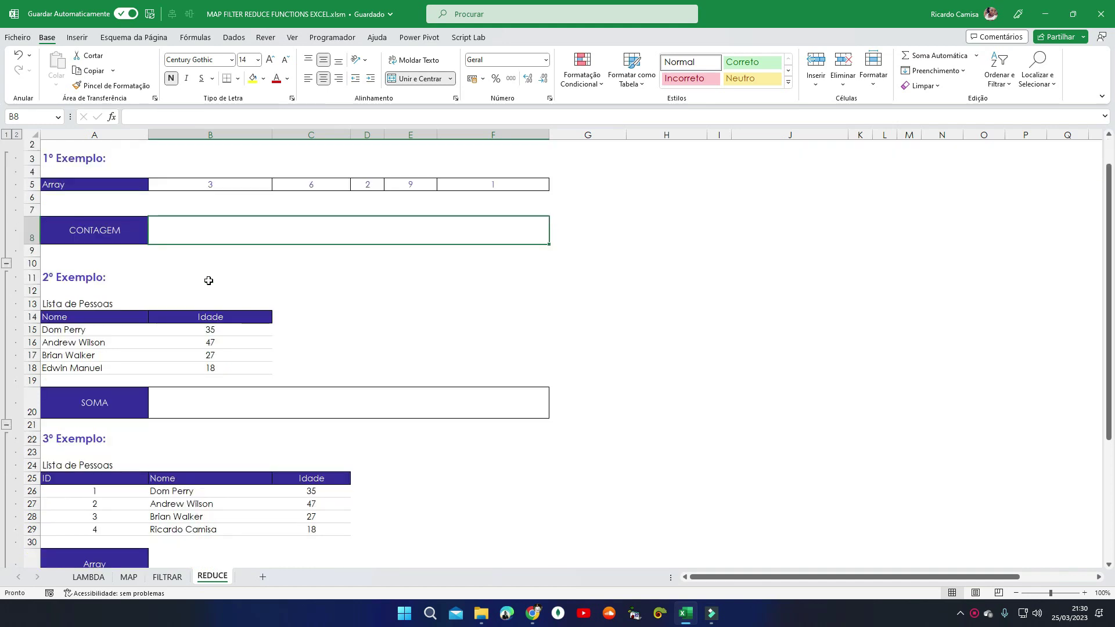
{"action": "scroll", "coordinate": [209, 280], "scroll_direction": "up", "scroll_amount": 1}
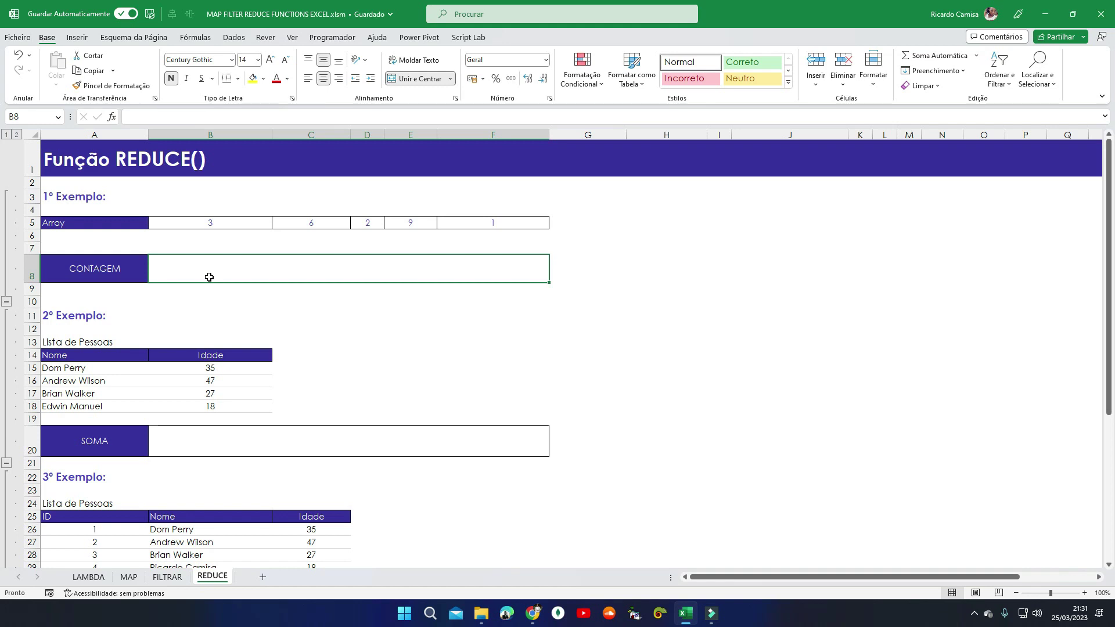
{"action": "left_click", "coordinate": [239, 236]}
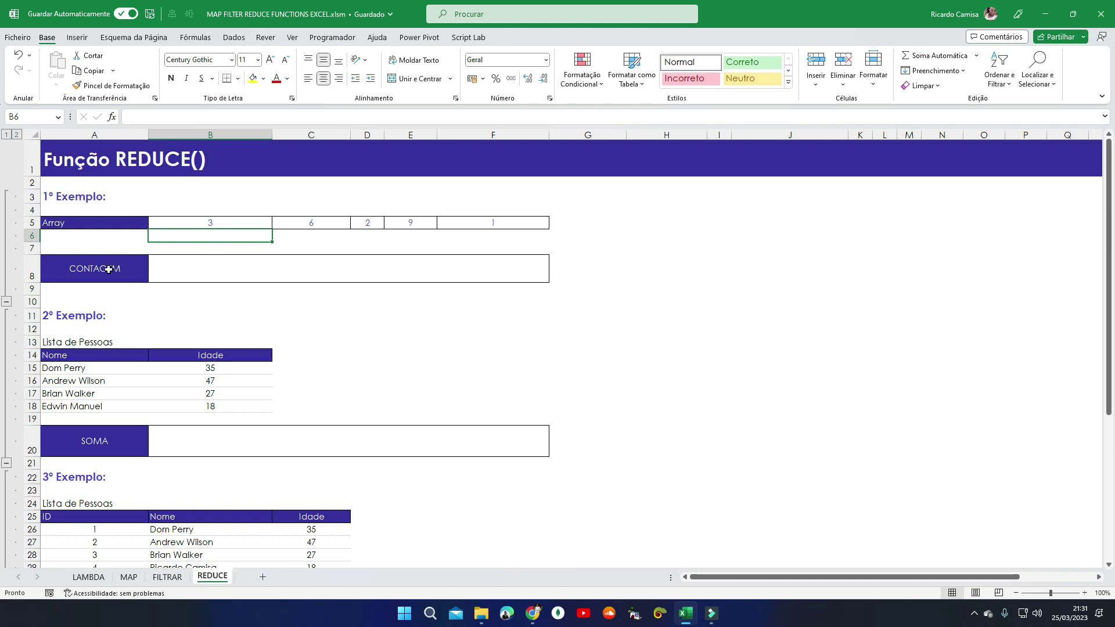
{"action": "left_click", "coordinate": [175, 269]}
{"action": "left_click_drag", "start_coordinate": [185, 224], "coordinate": [478, 226]}
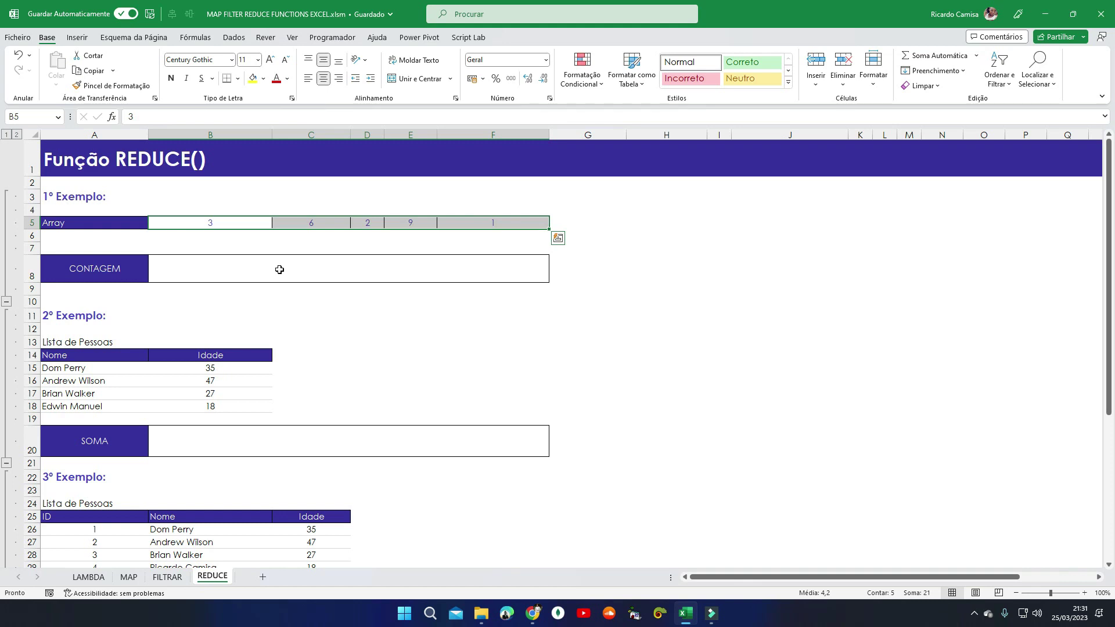
{"action": "left_click", "coordinate": [278, 271]}
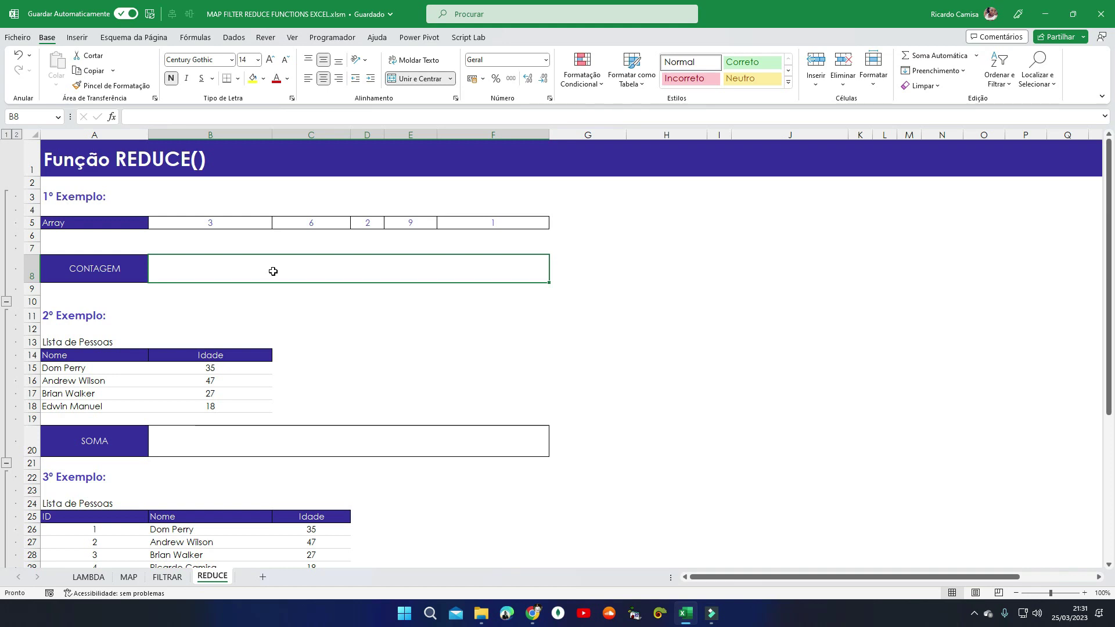
Step: Increase the font size of the CONTAGEM result cell B8 to 20
{"action": "type", "text": "="}
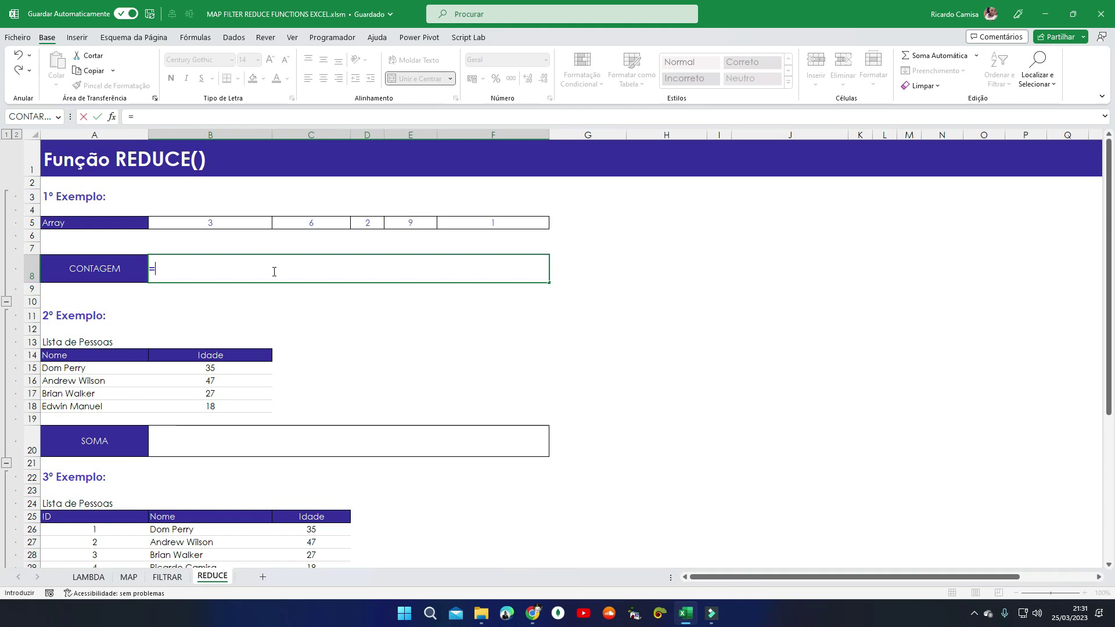
{"action": "key", "text": "Escape"}
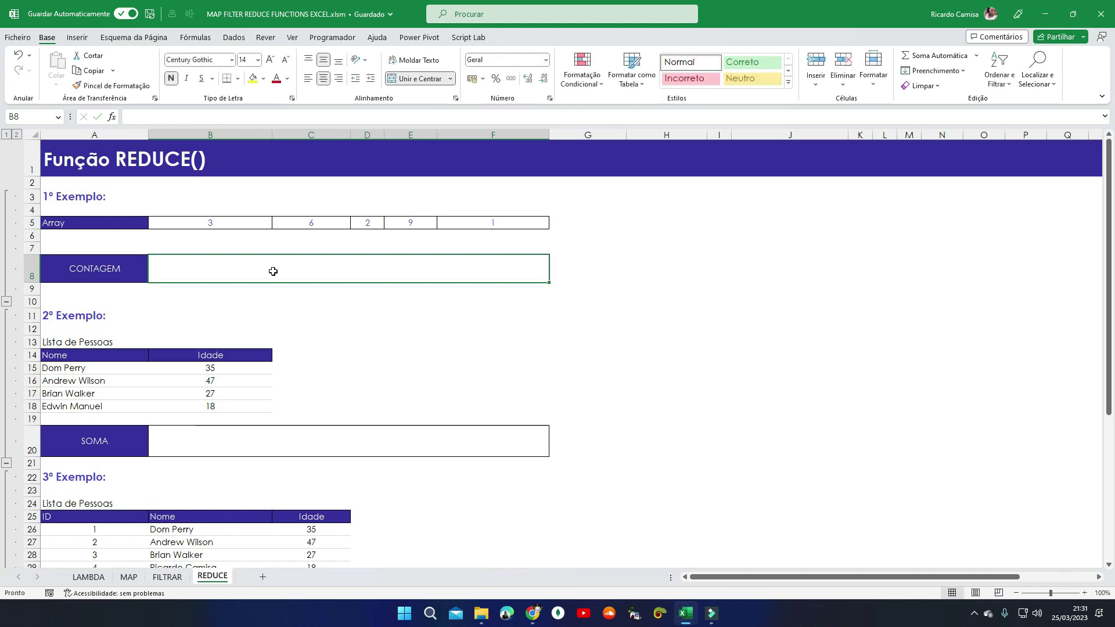
{"action": "left_click", "coordinate": [291, 313]}
{"action": "left_click", "coordinate": [288, 272]}
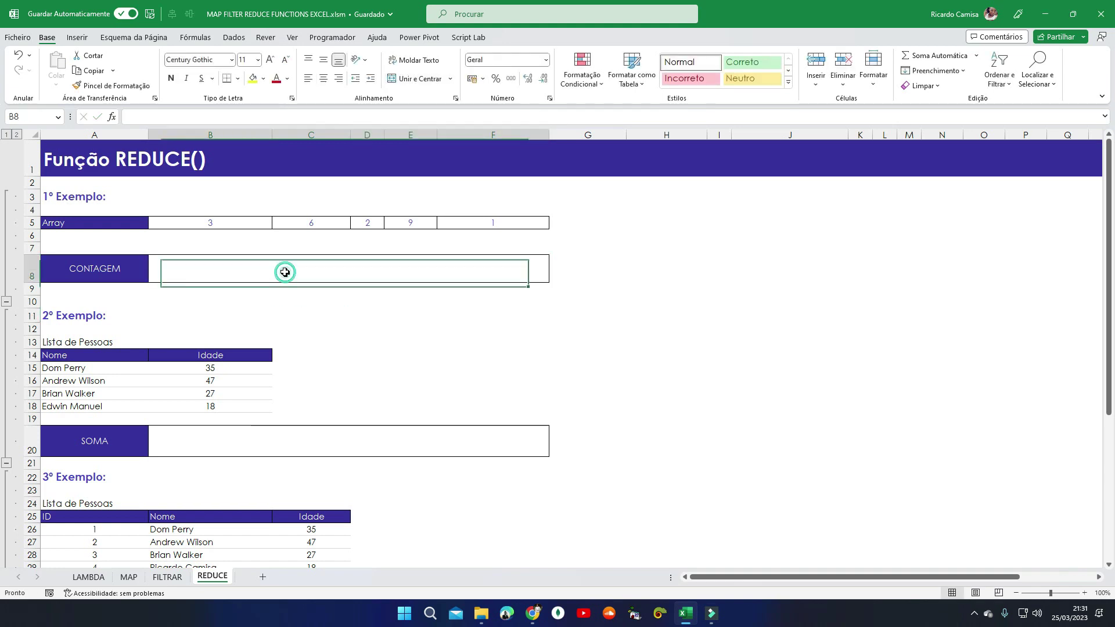
{"action": "left_click", "coordinate": [270, 59]}
{"action": "left_click", "coordinate": [271, 60]}
{"action": "left_click", "coordinate": [271, 60]}
{"action": "left_click", "coordinate": [312, 293]}
{"action": "left_click", "coordinate": [283, 269]}
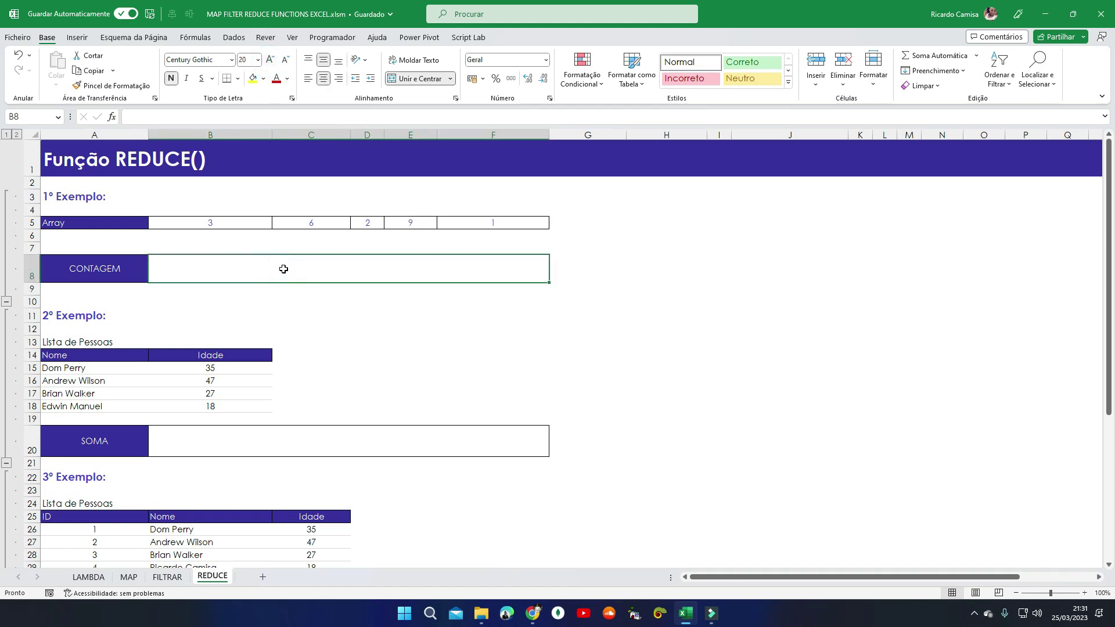
Step: Start a REDUCE formula in the CONTAGEM result cell with initial value 0 and the array B5:F5
{"action": "type", "text": "="}
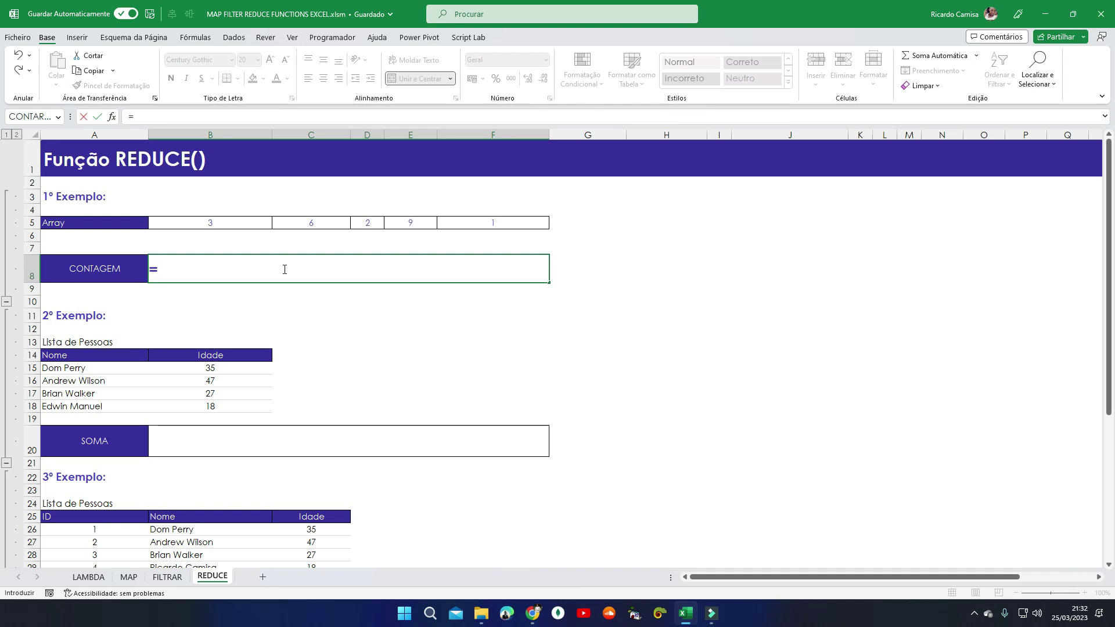
{"action": "type", "text": "re"}
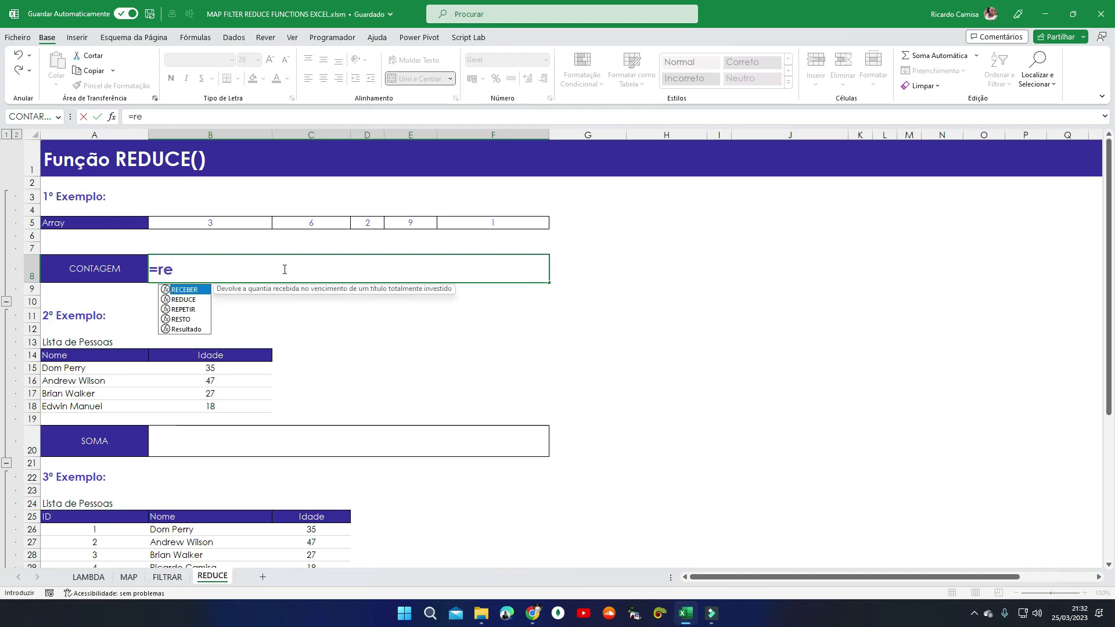
{"action": "key", "text": "Down"}
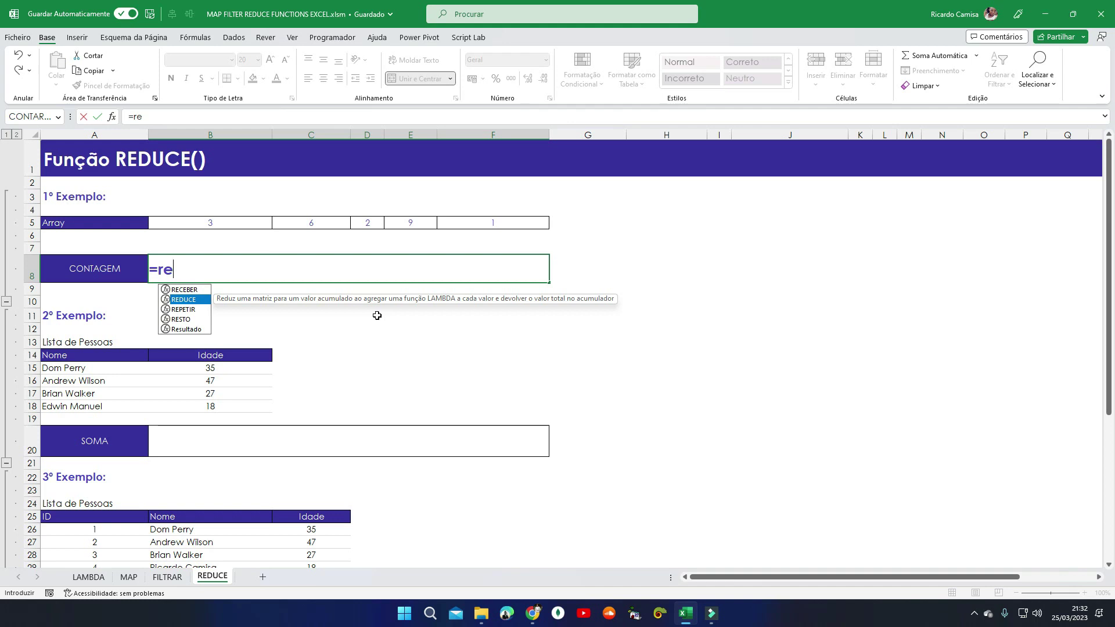
{"action": "key", "text": "Tab"}
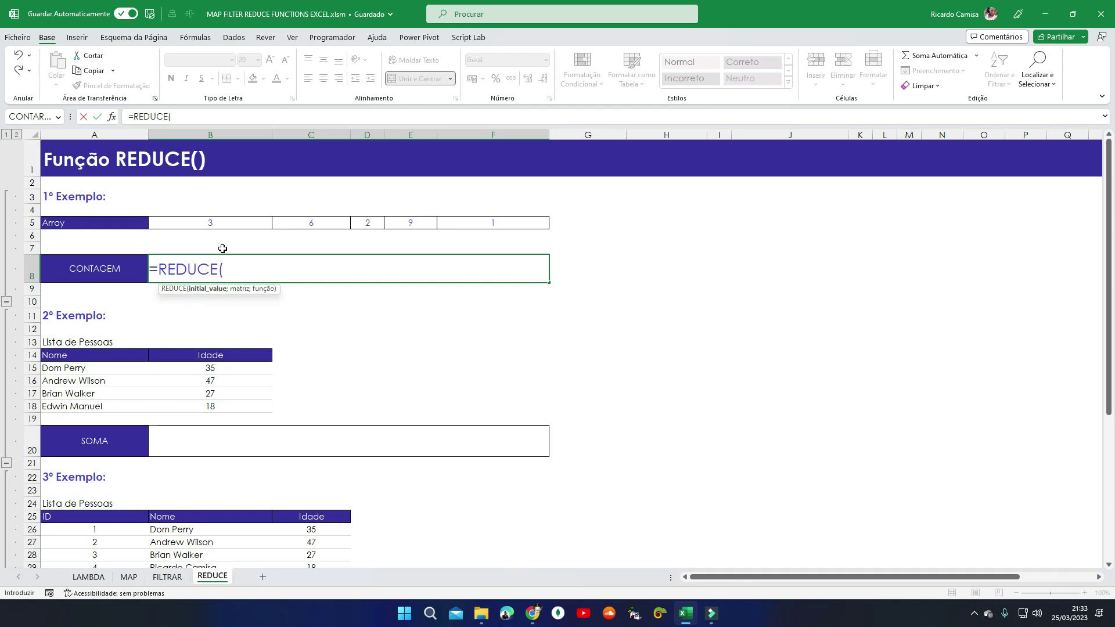
{"action": "type", "text": "0;"}
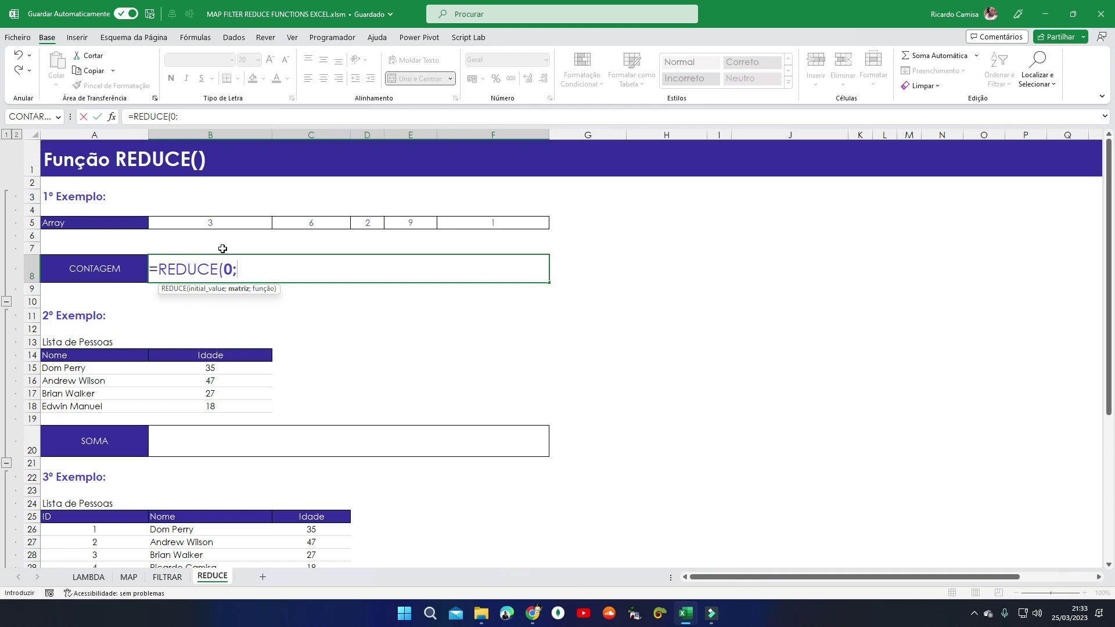
{"action": "left_click_drag", "start_coordinate": [211, 223], "coordinate": [488, 224]}
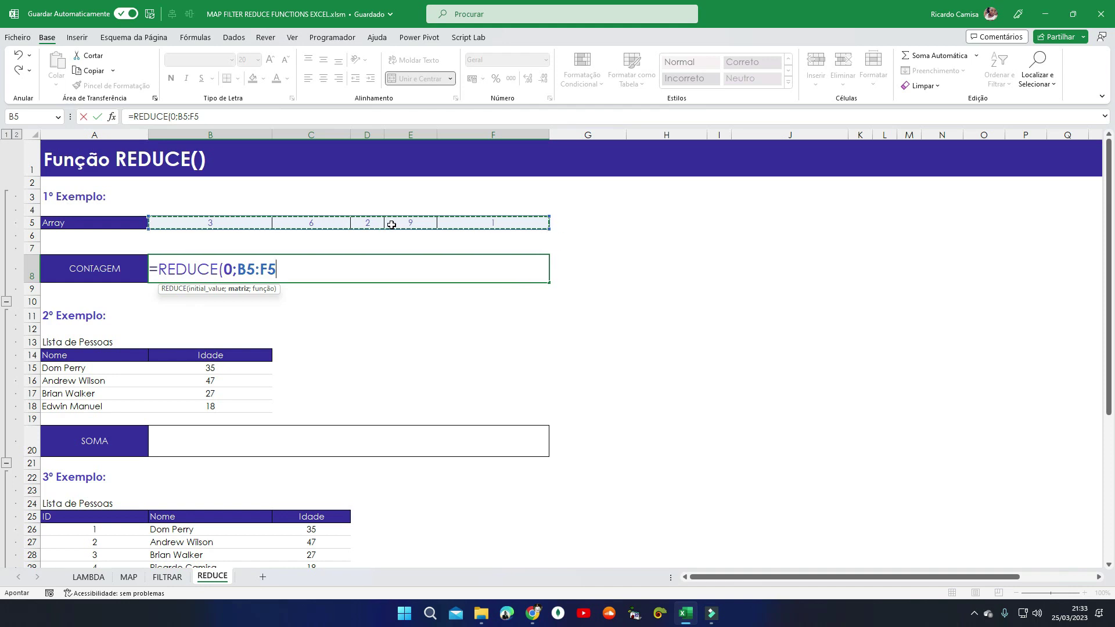
{"action": "type", "text": ";"}
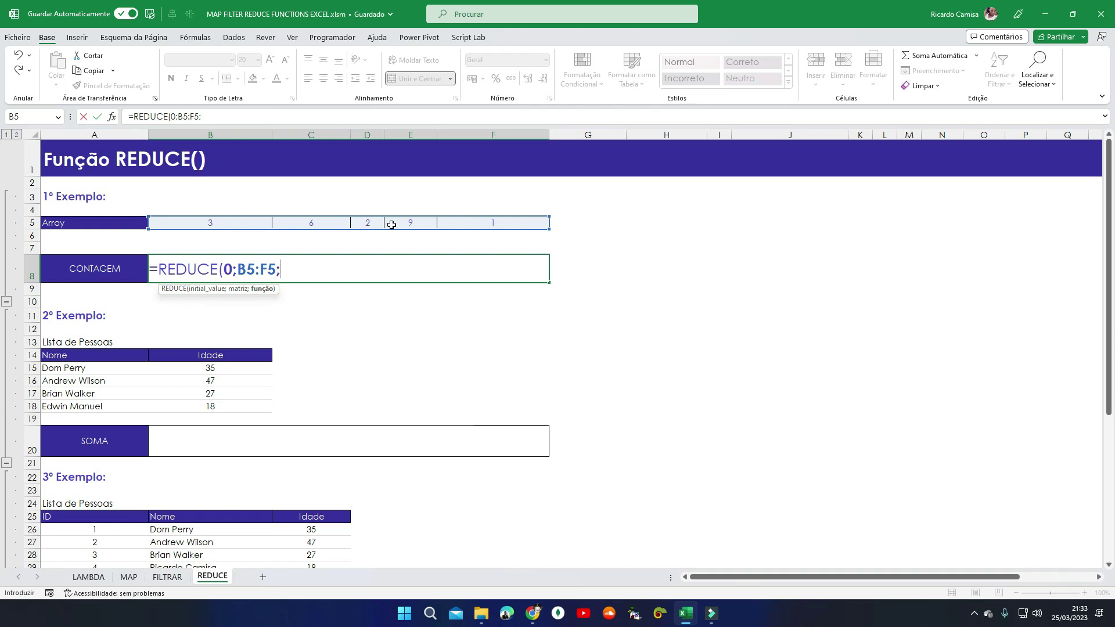
Step: Add a LAMBDA with the parameters acc and valor as the function argument of the REDUCE formula
{"action": "type", "text": "LA"}
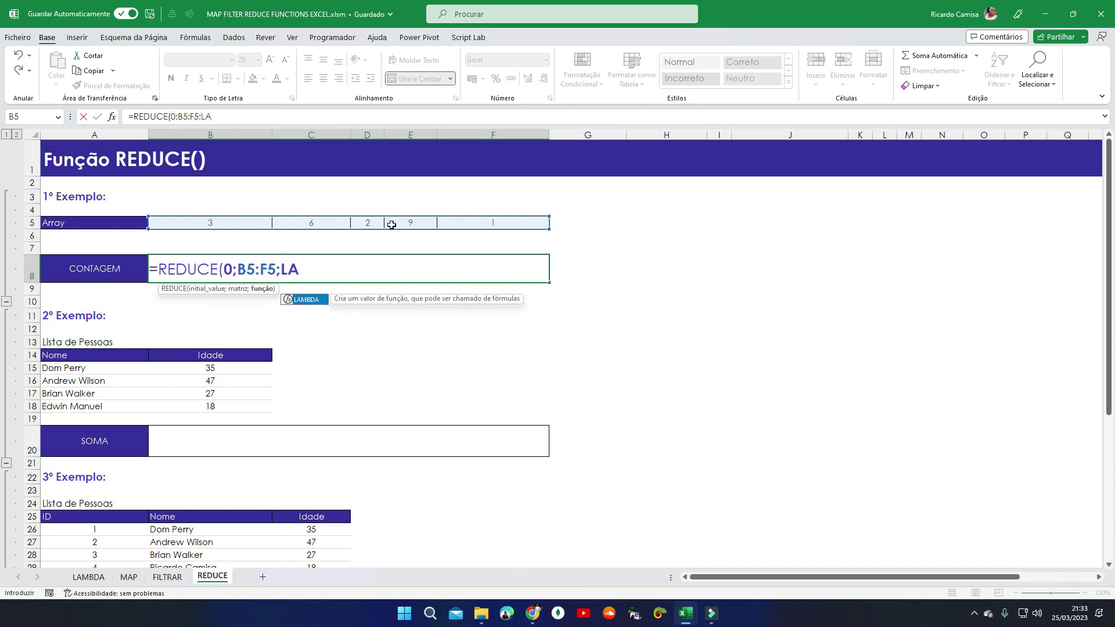
{"action": "key", "text": "Tab"}
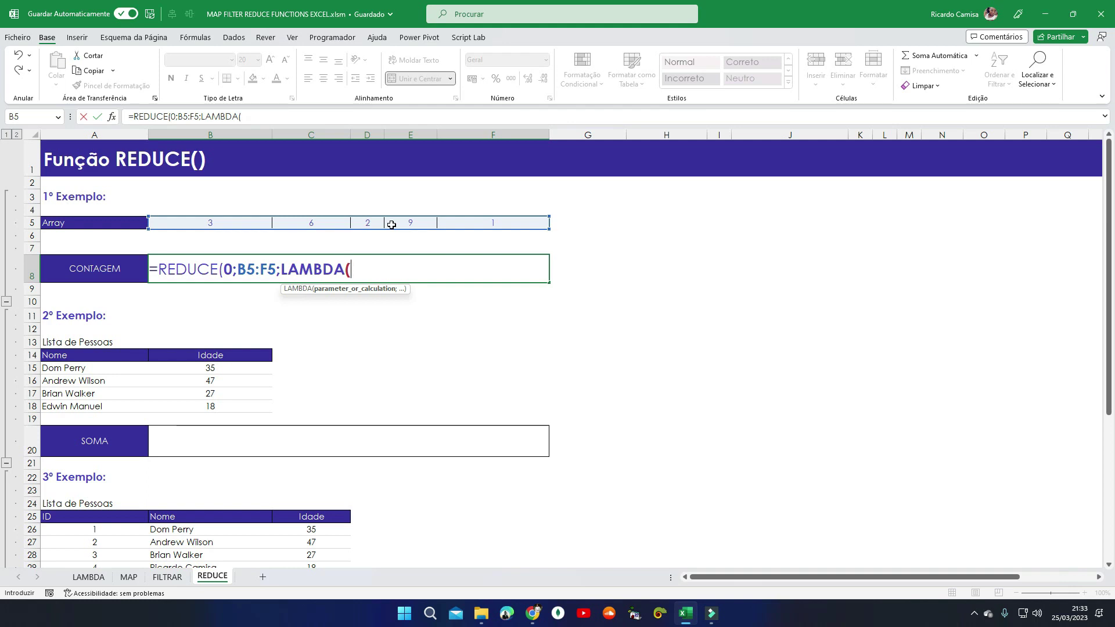
{"action": "type", "text": "acc"}
{"action": "type", "text": ";"}
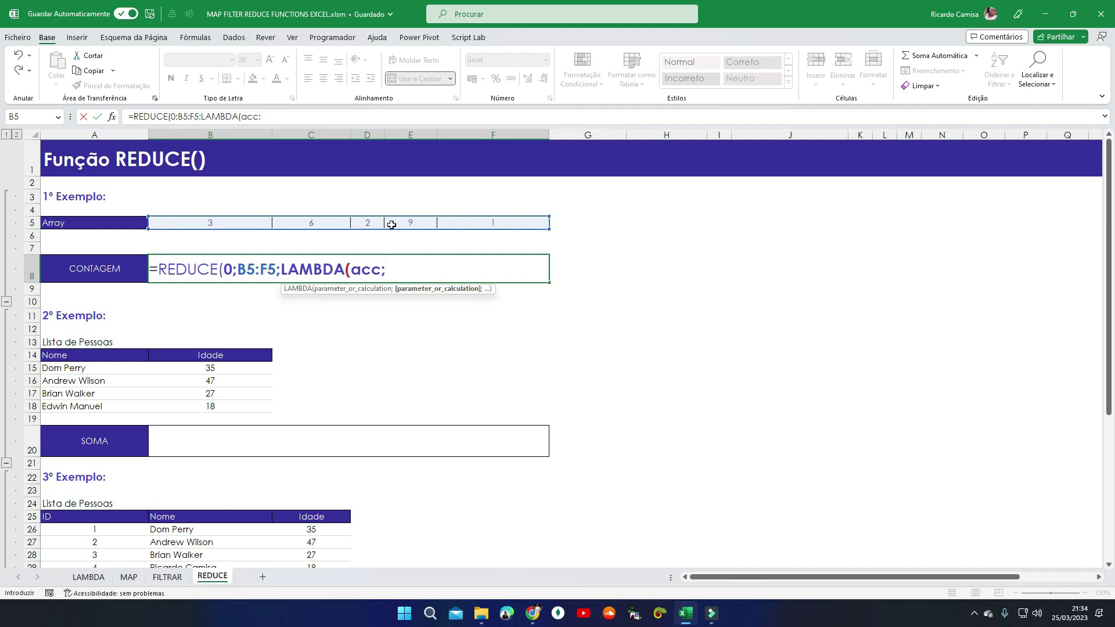
{"action": "type", "text": "valor"}
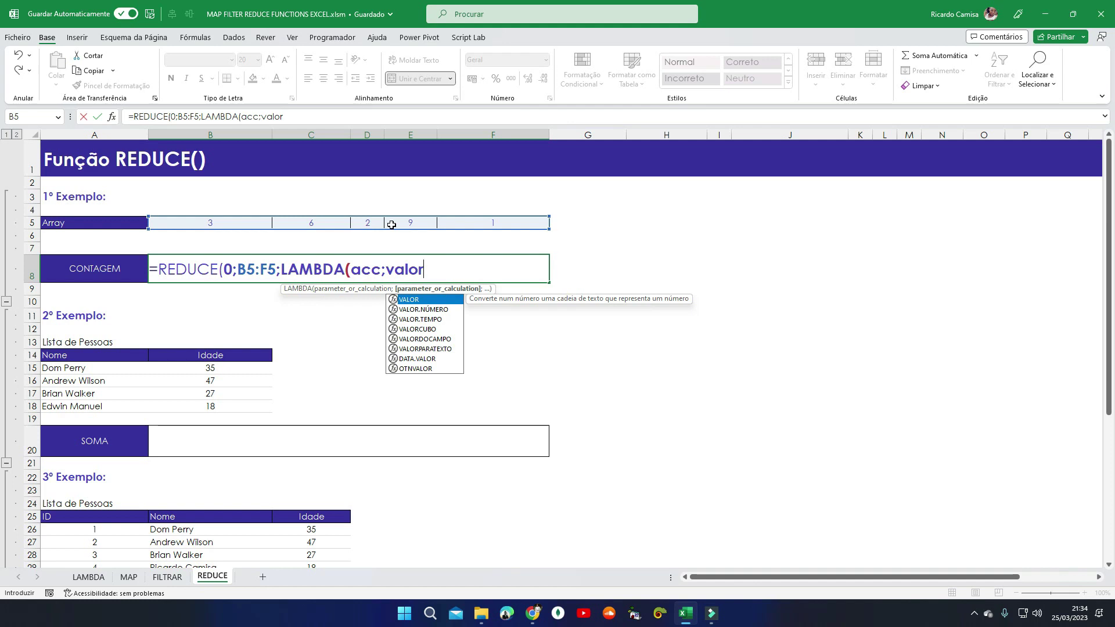
{"action": "left_click_drag", "start_coordinate": [381, 271], "coordinate": [357, 273]}
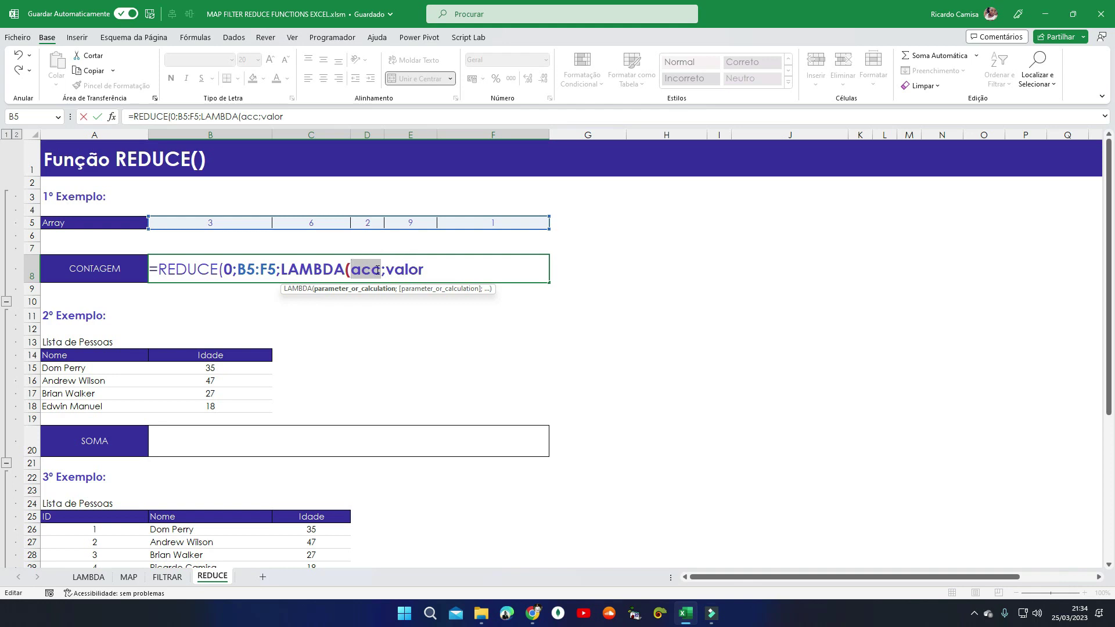
{"action": "left_click", "coordinate": [427, 270]}
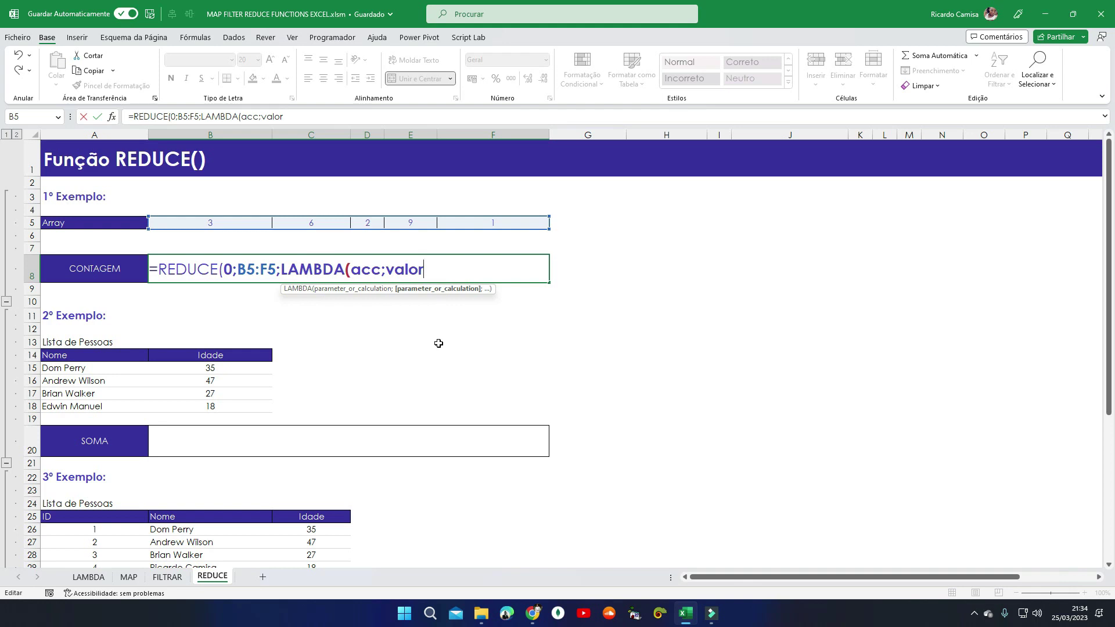
{"action": "type", "text": ";"}
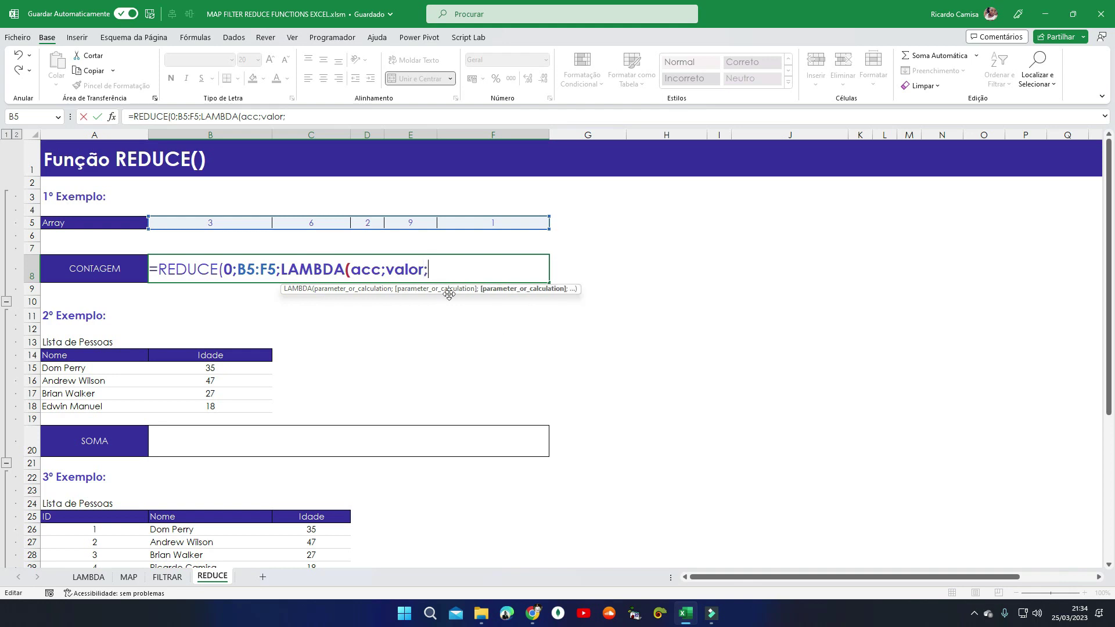
Step: Complete the LAMBDA with the calculation acc+1, close both functions and enter the CONTAGEM formula
{"action": "left_click_drag", "start_coordinate": [381, 270], "coordinate": [351, 270]}
{"action": "left_click_drag", "start_coordinate": [424, 270], "coordinate": [393, 269]}
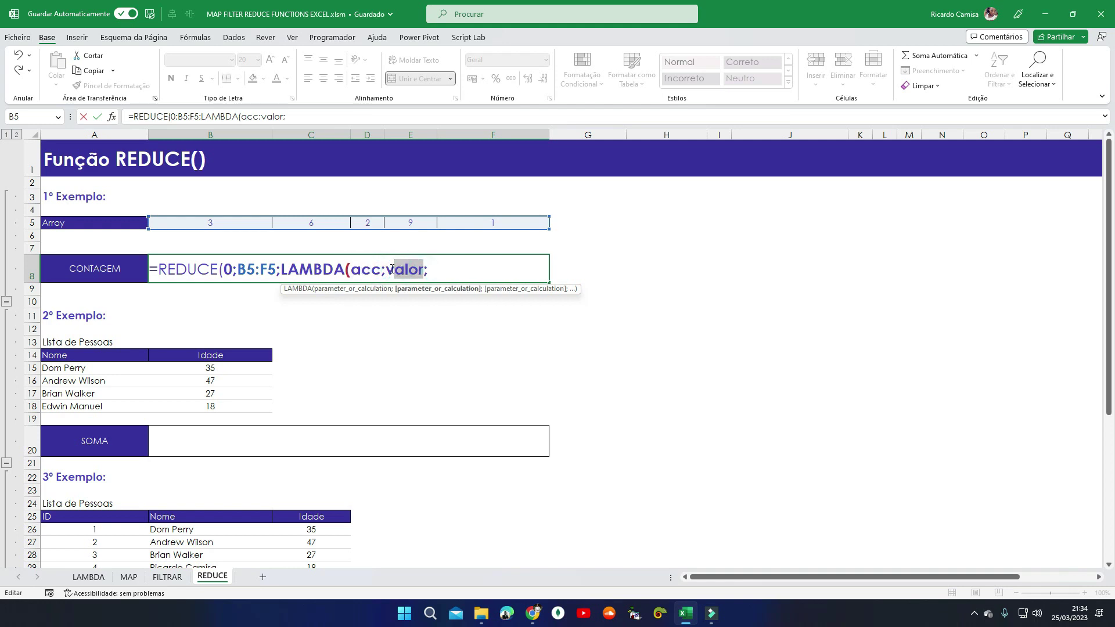
{"action": "left_click", "coordinate": [438, 270]}
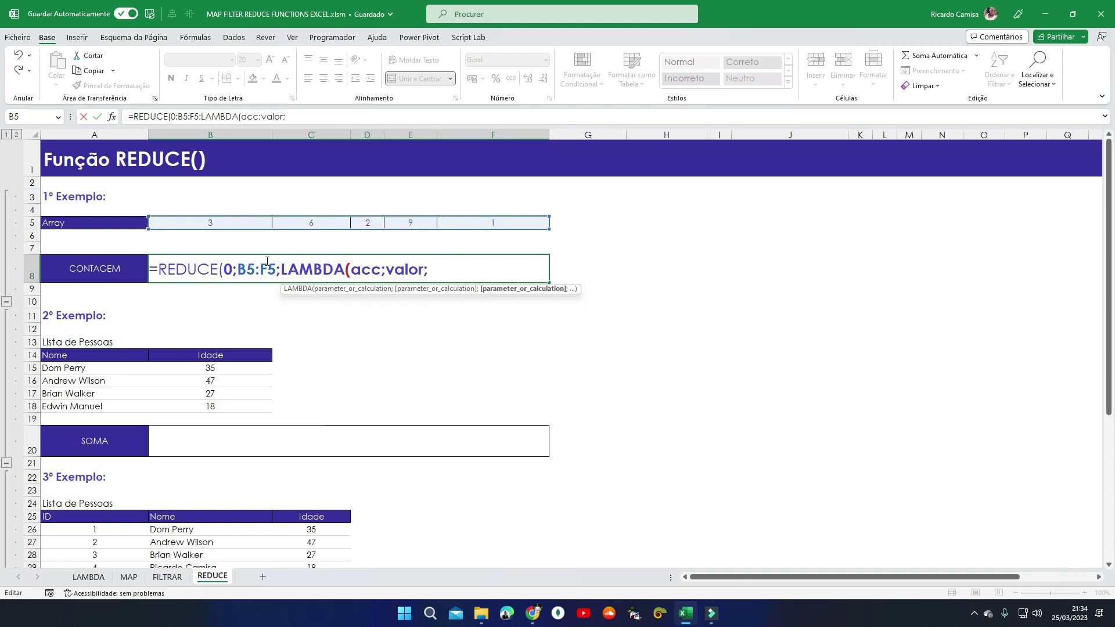
{"action": "type", "text": "acc"}
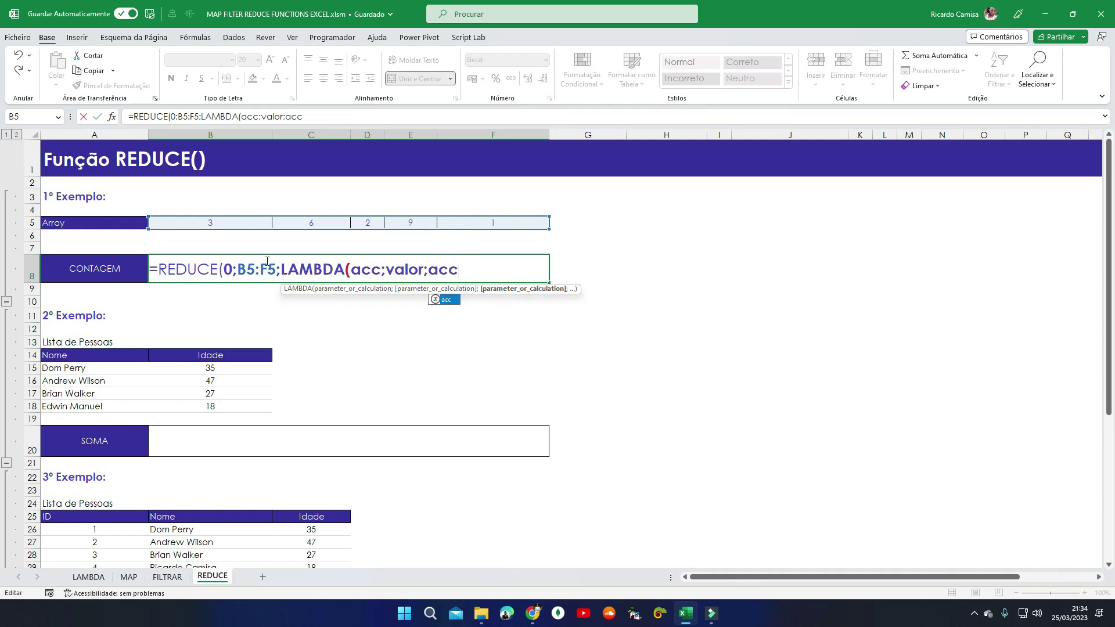
{"action": "type", "text": "+1"}
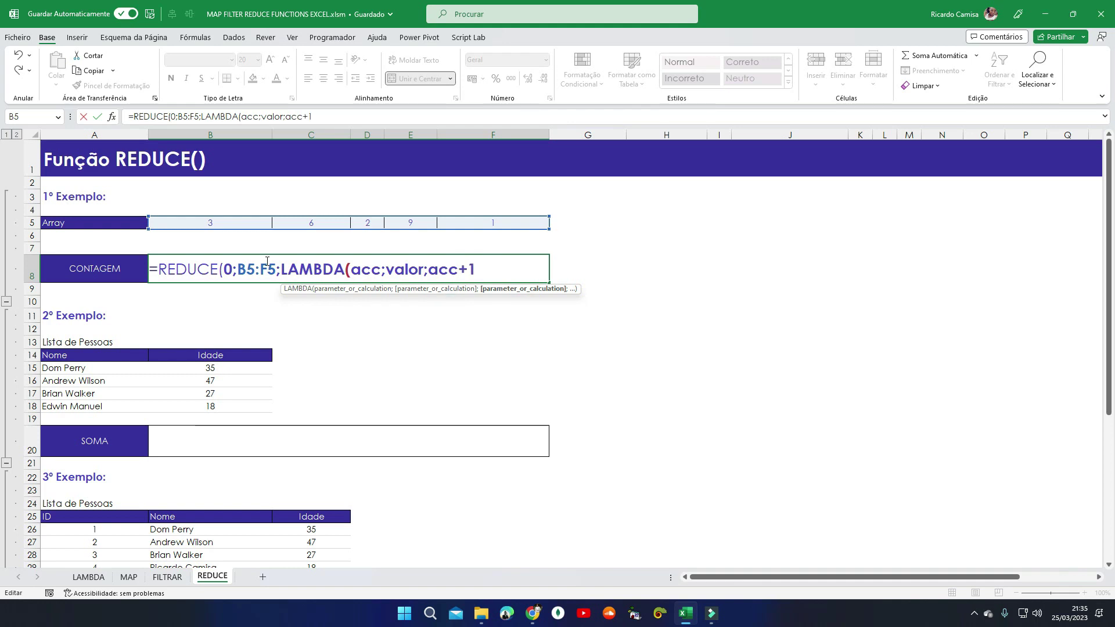
{"action": "type", "text": "))"}
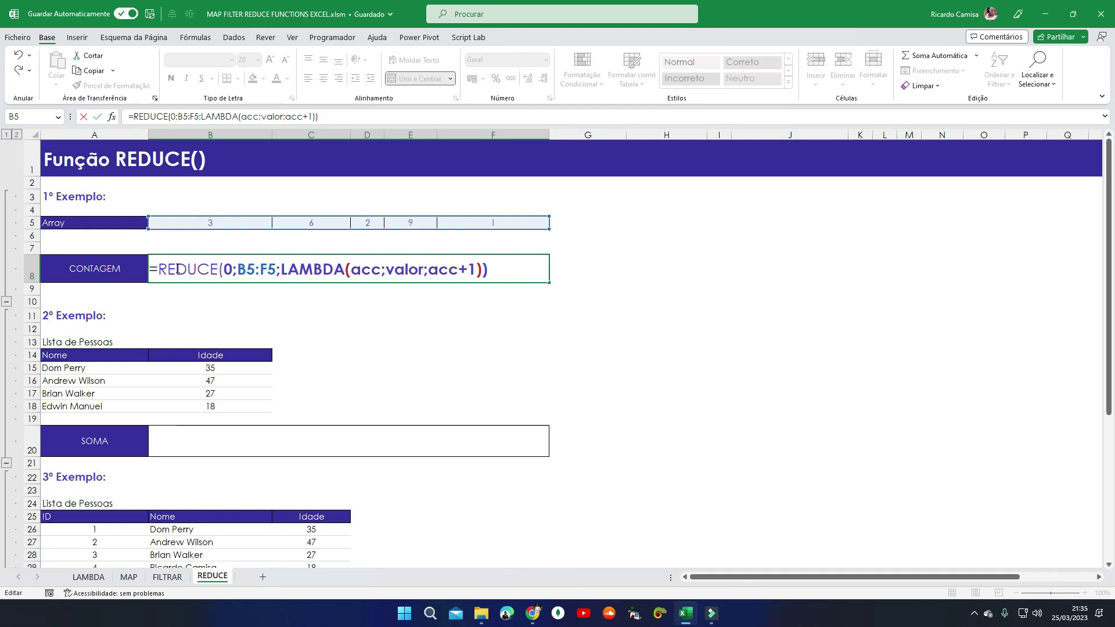
{"action": "key", "text": "Return"}
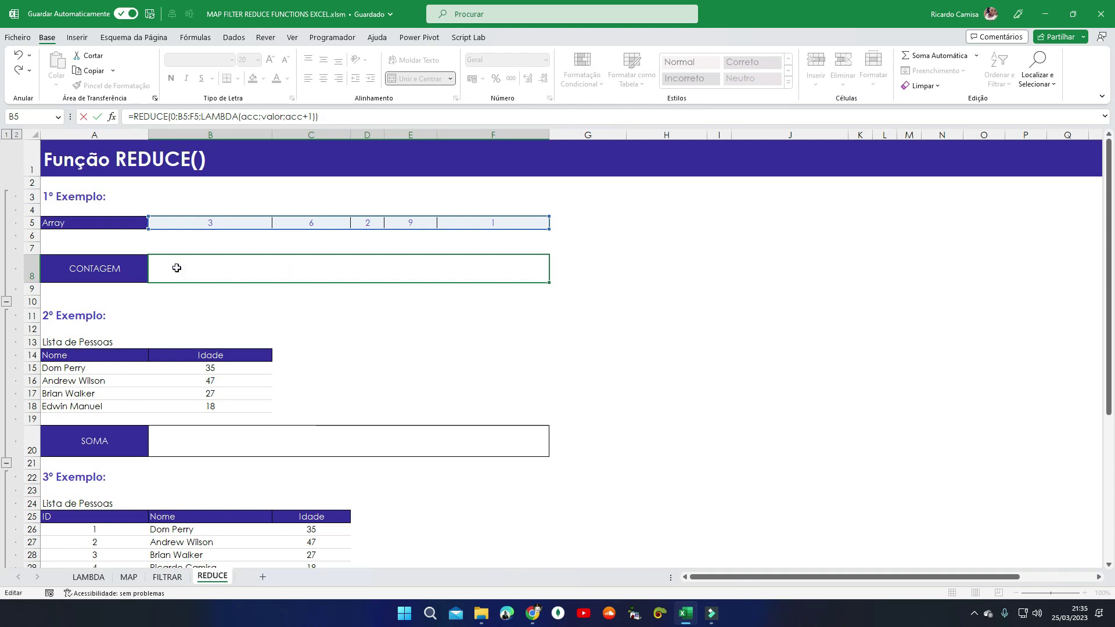
{"action": "left_click", "coordinate": [215, 270]}
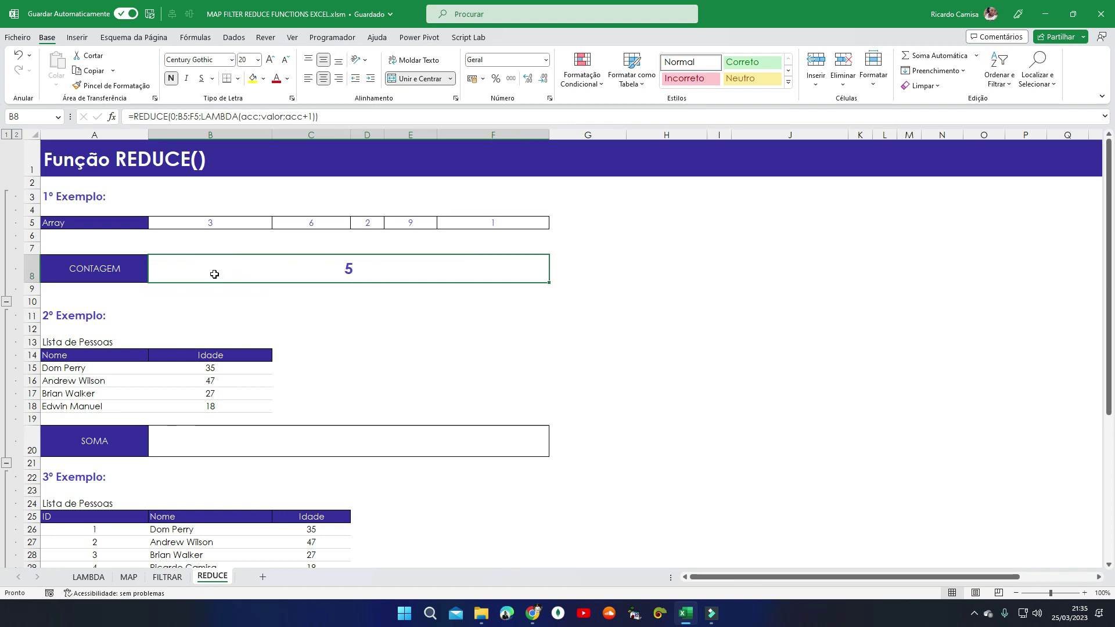
{"action": "left_click_drag", "start_coordinate": [193, 227], "coordinate": [510, 225]}
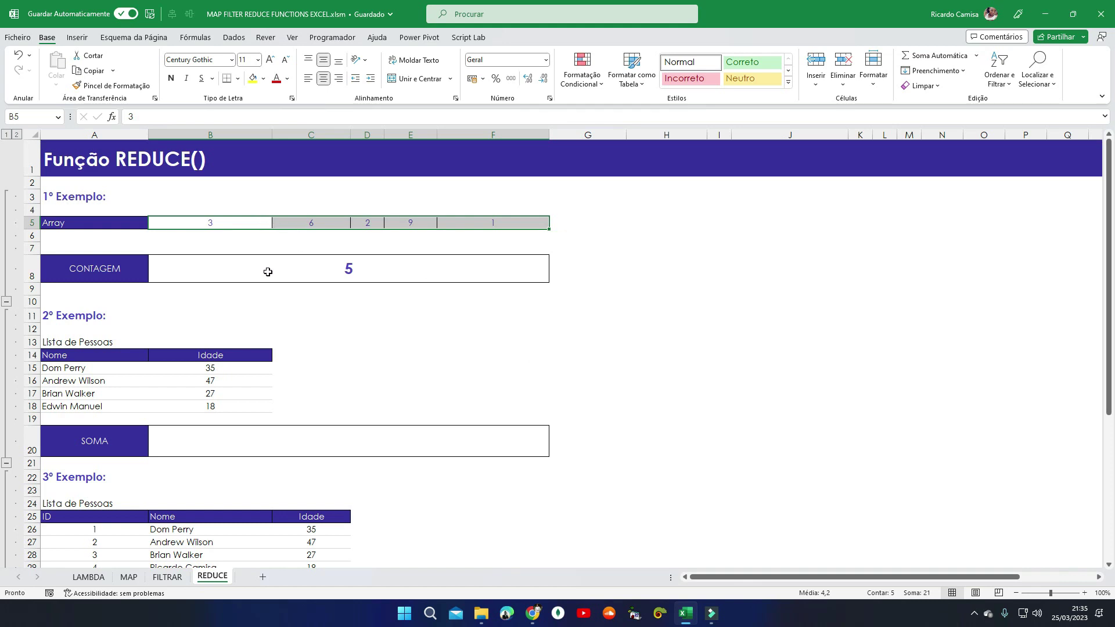
Step: Collapse the row groups of the first and third examples
{"action": "left_click", "coordinate": [7, 302]}
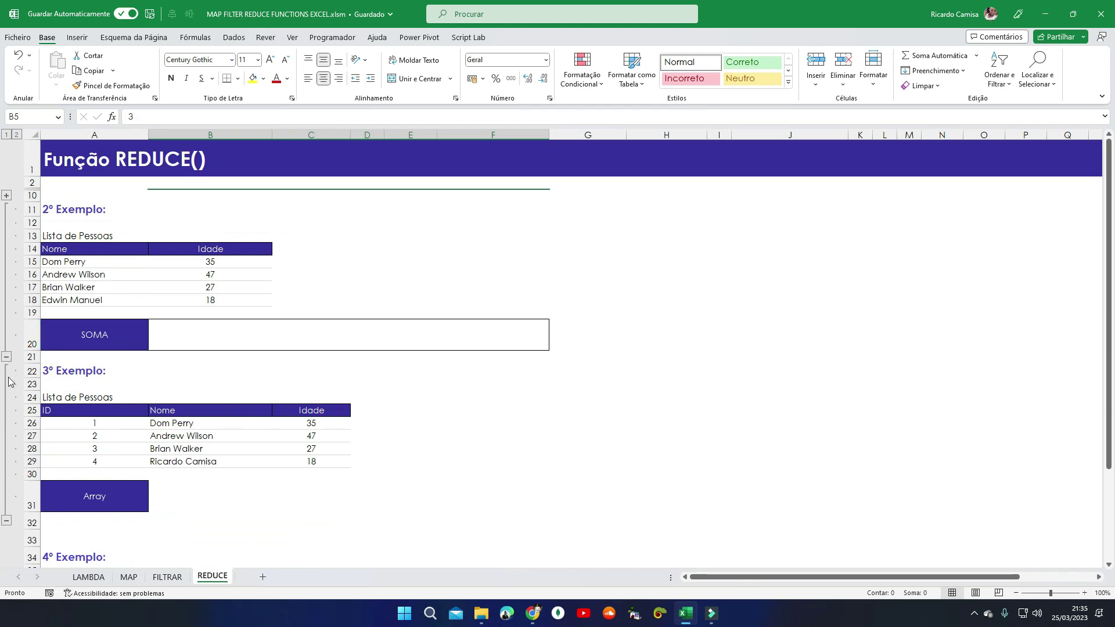
{"action": "left_click", "coordinate": [6, 524]}
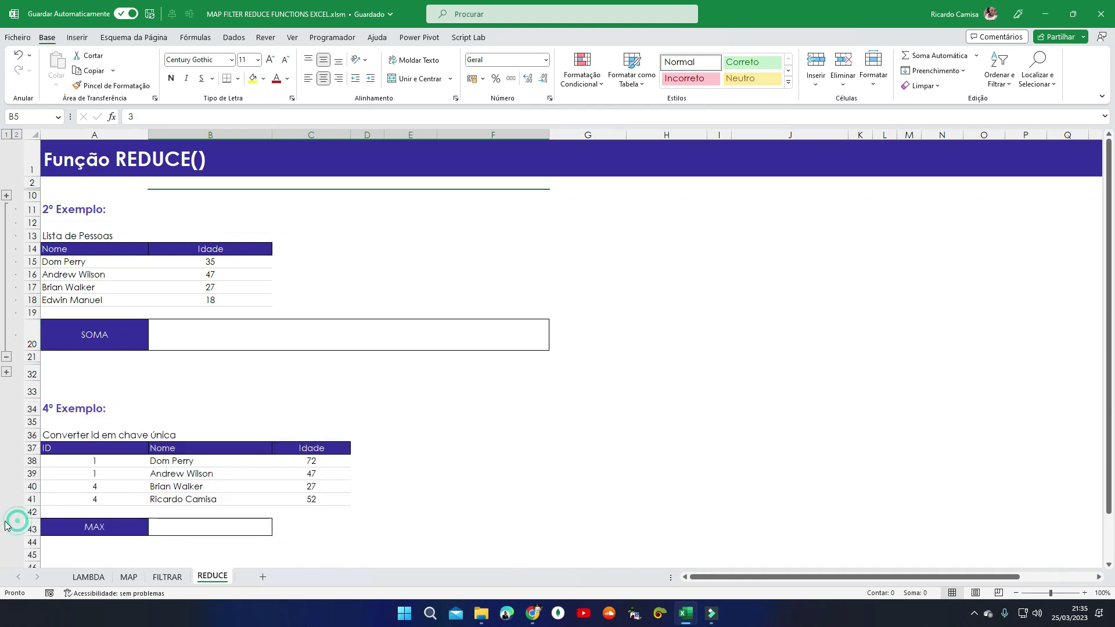
Step: Renumber the "4º Exemplo:" heading in A34 to "3º Exemplo:"
{"action": "scroll", "coordinate": [21, 514], "scroll_direction": "down", "scroll_amount": 2}
{"action": "scroll", "coordinate": [22, 514], "scroll_direction": "up", "scroll_amount": 3}
{"action": "scroll", "coordinate": [110, 249], "scroll_direction": "down", "scroll_amount": 3}
{"action": "scroll", "coordinate": [79, 267], "scroll_direction": "up", "scroll_amount": 1}
{"action": "double_click", "coordinate": [51, 294]}
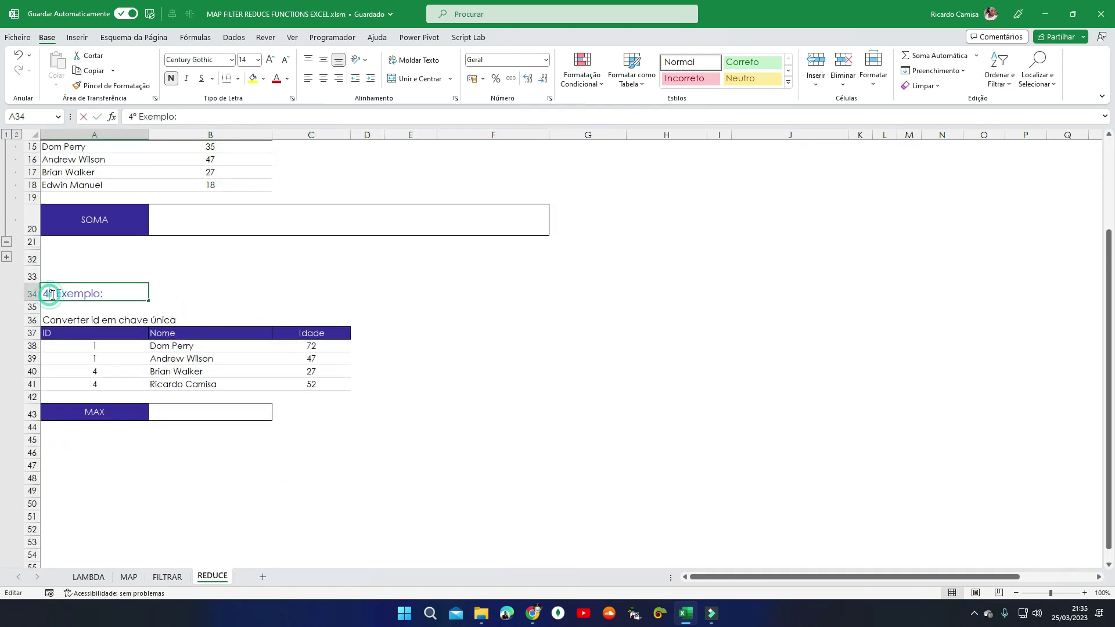
{"action": "key", "text": "BackSpace"}
{"action": "type", "text": "3"}
{"action": "key", "text": "Return"}
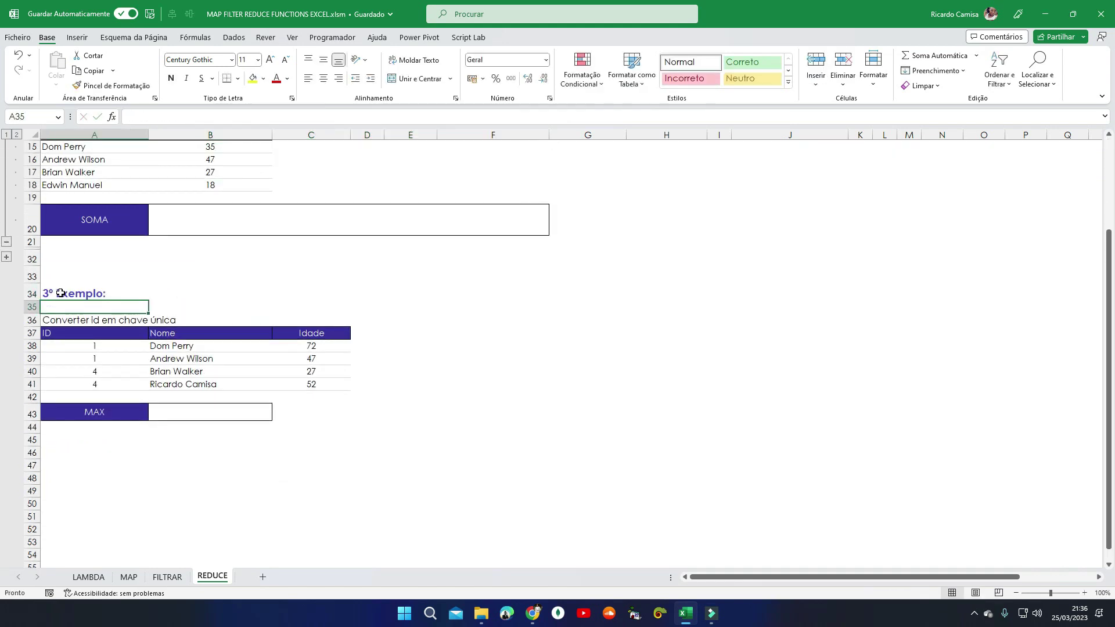
Step: Expand the collapsed row group of the first example
{"action": "scroll", "coordinate": [114, 355], "scroll_direction": "up", "scroll_amount": 3}
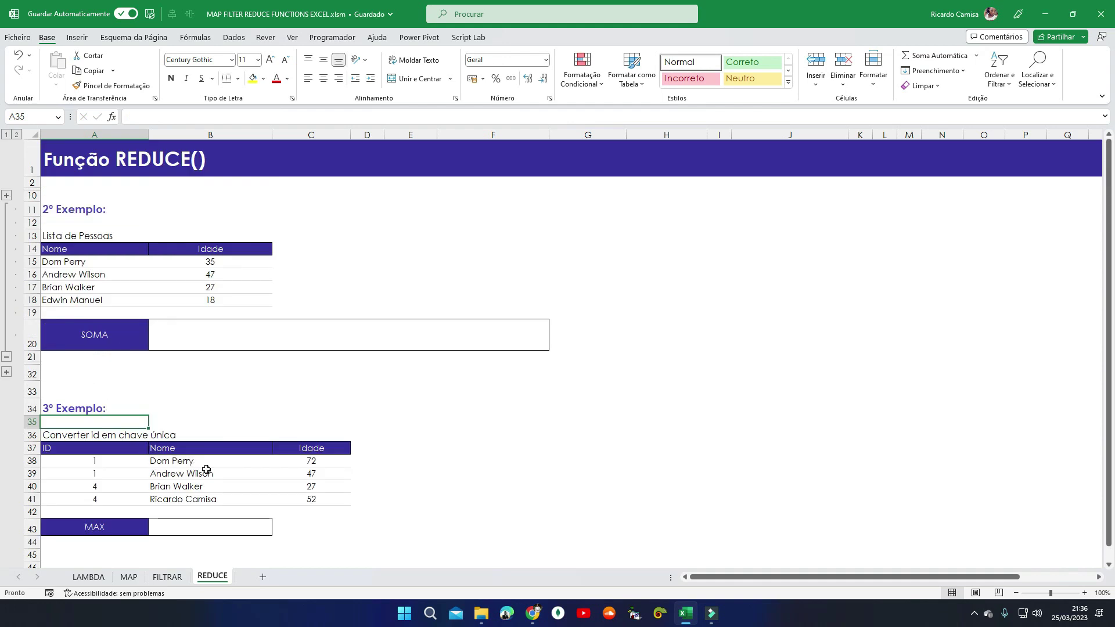
{"action": "scroll", "coordinate": [212, 465], "scroll_direction": "down", "scroll_amount": 2}
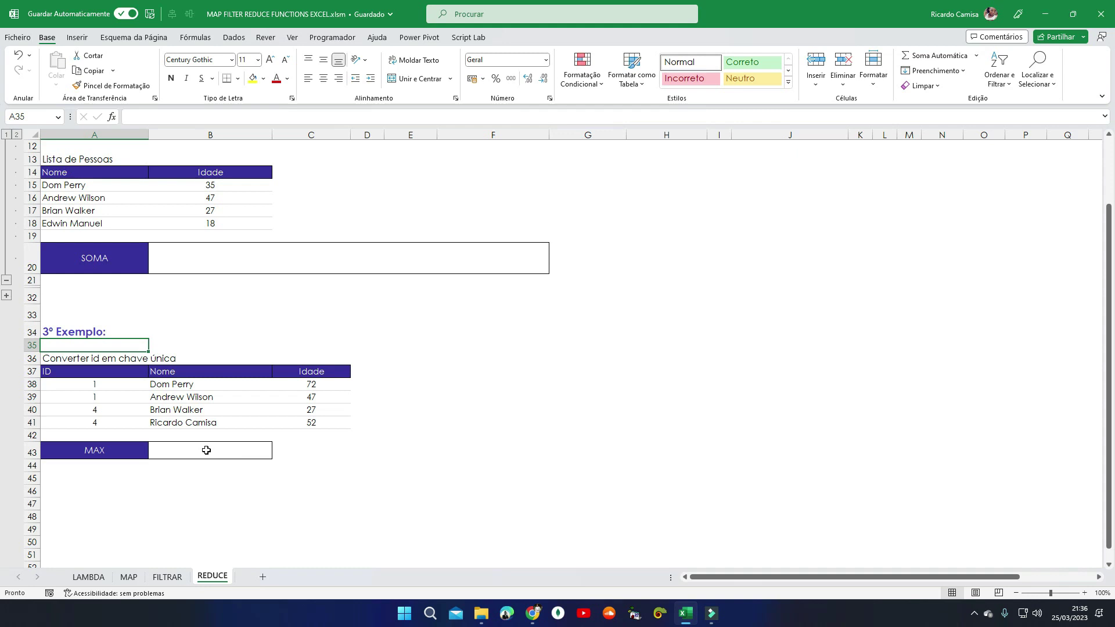
{"action": "left_click", "coordinate": [206, 450]}
{"action": "scroll", "coordinate": [206, 447], "scroll_direction": "up", "scroll_amount": 2}
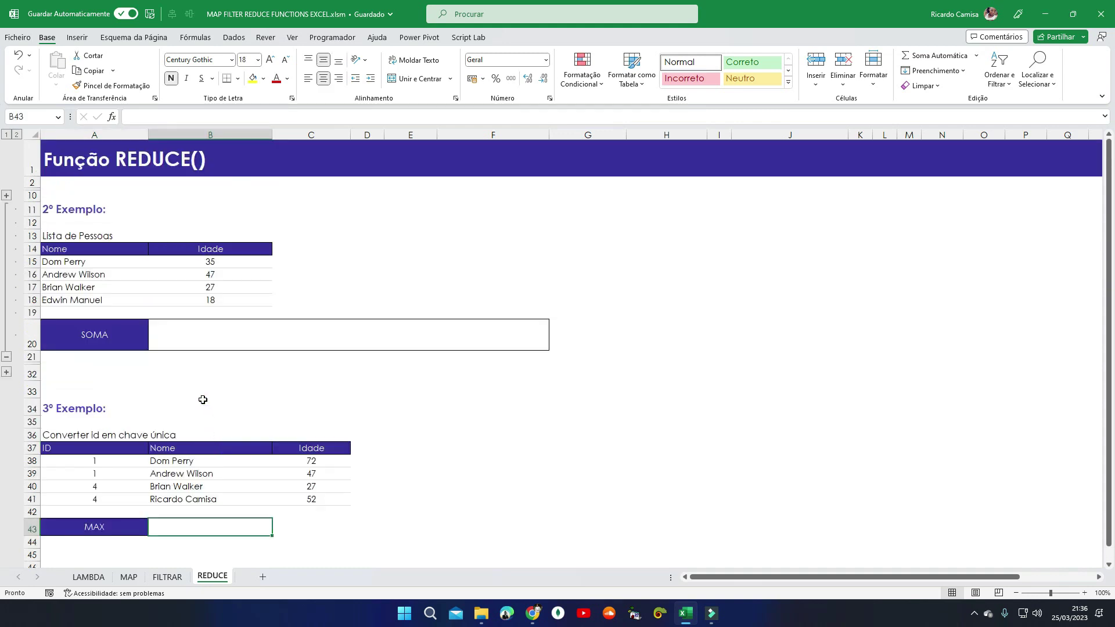
{"action": "left_click", "coordinate": [6, 195]}
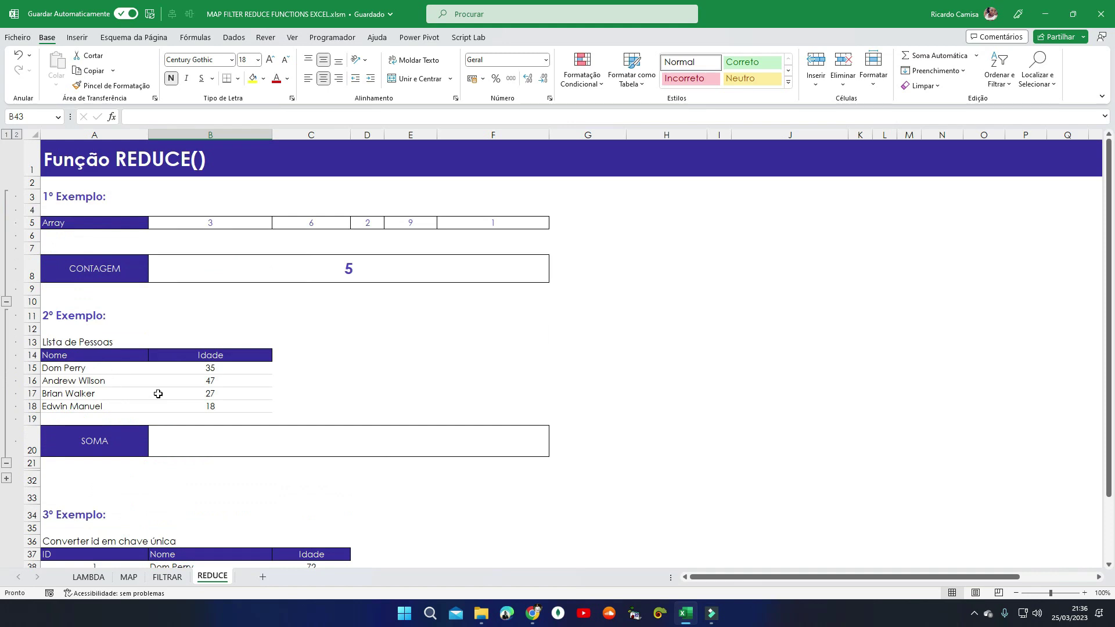
Step: Select the SOMA result cell B20 and look over the tables of the second and third examples
{"action": "left_click", "coordinate": [207, 434]}
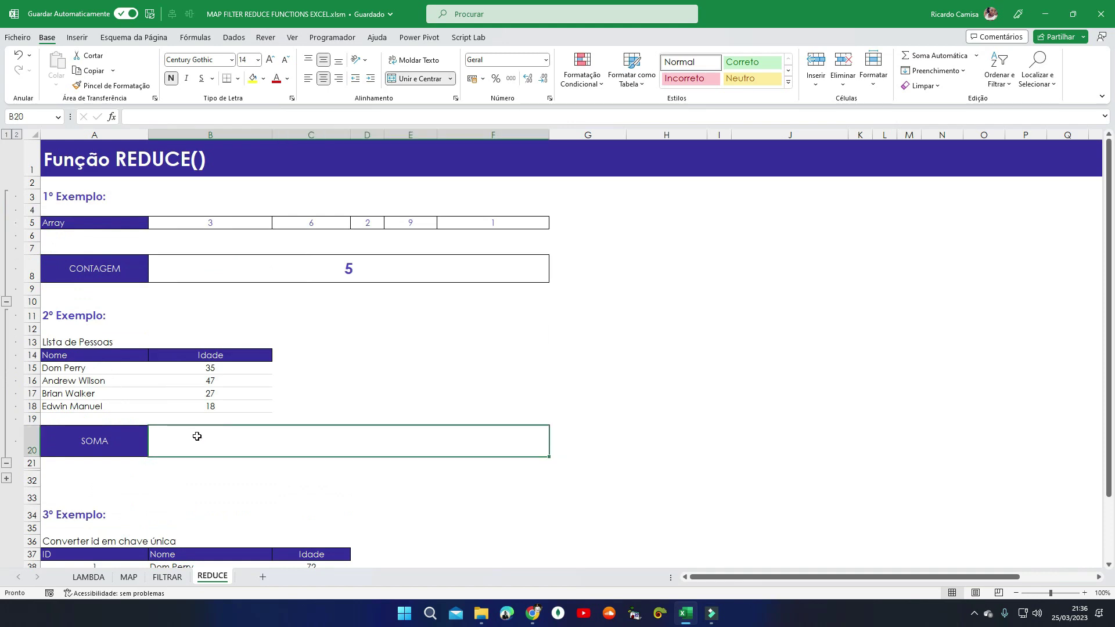
{"action": "scroll", "coordinate": [127, 466], "scroll_direction": "down", "scroll_amount": 5}
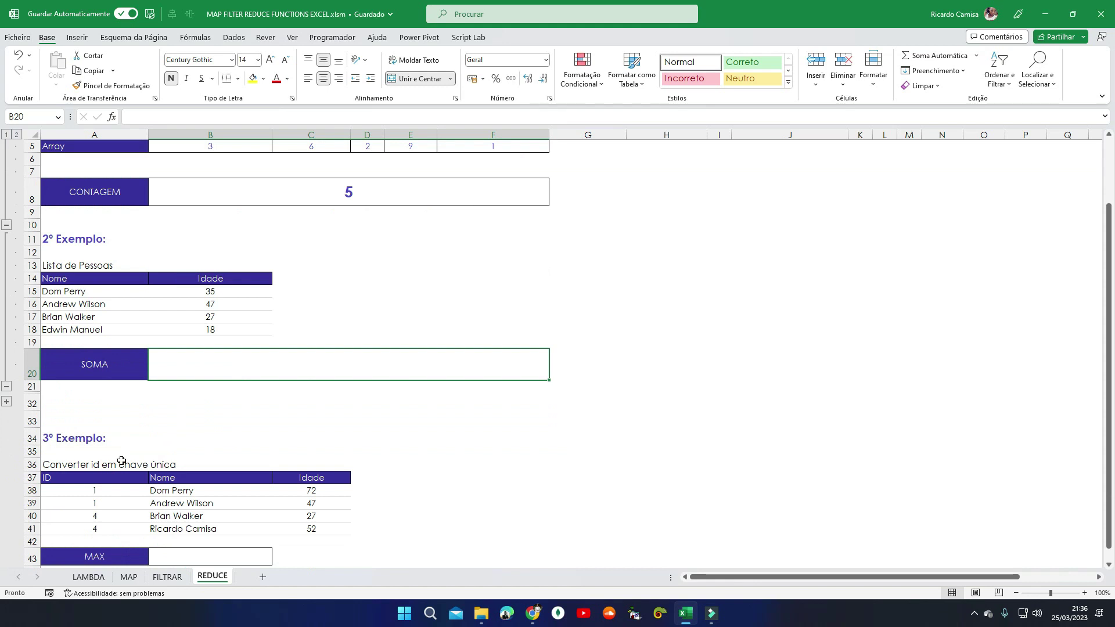
{"action": "scroll", "coordinate": [127, 467], "scroll_direction": "up", "scroll_amount": 3}
{"action": "scroll", "coordinate": [128, 467], "scroll_direction": "up", "scroll_amount": 2}
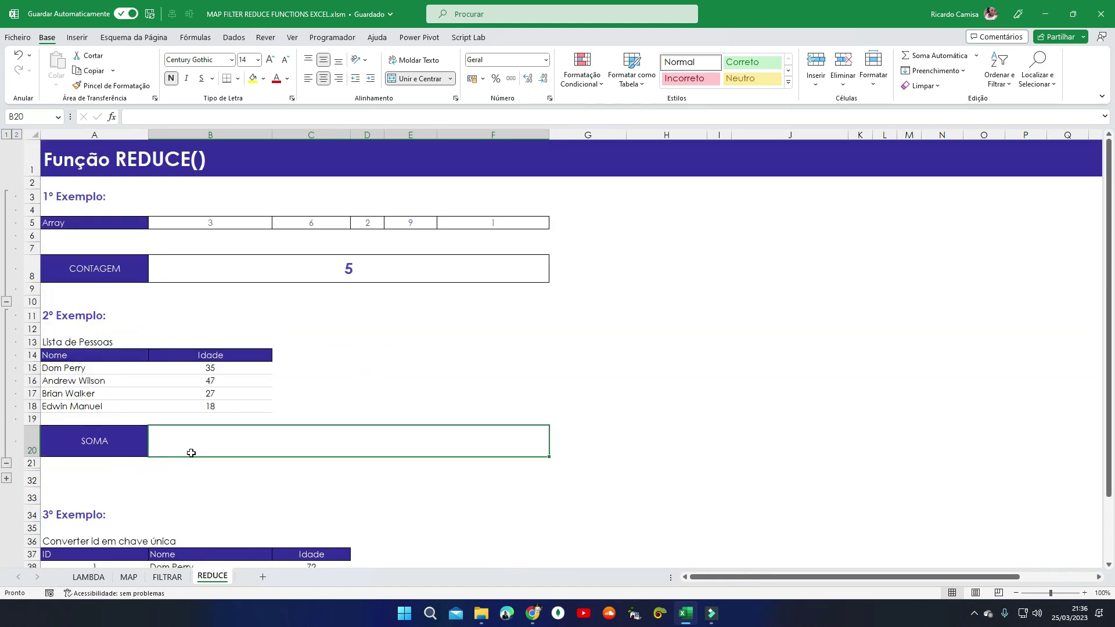
{"action": "scroll", "coordinate": [206, 452], "scroll_direction": "down", "scroll_amount": 1}
{"action": "scroll", "coordinate": [209, 452], "scroll_direction": "down", "scroll_amount": 1}
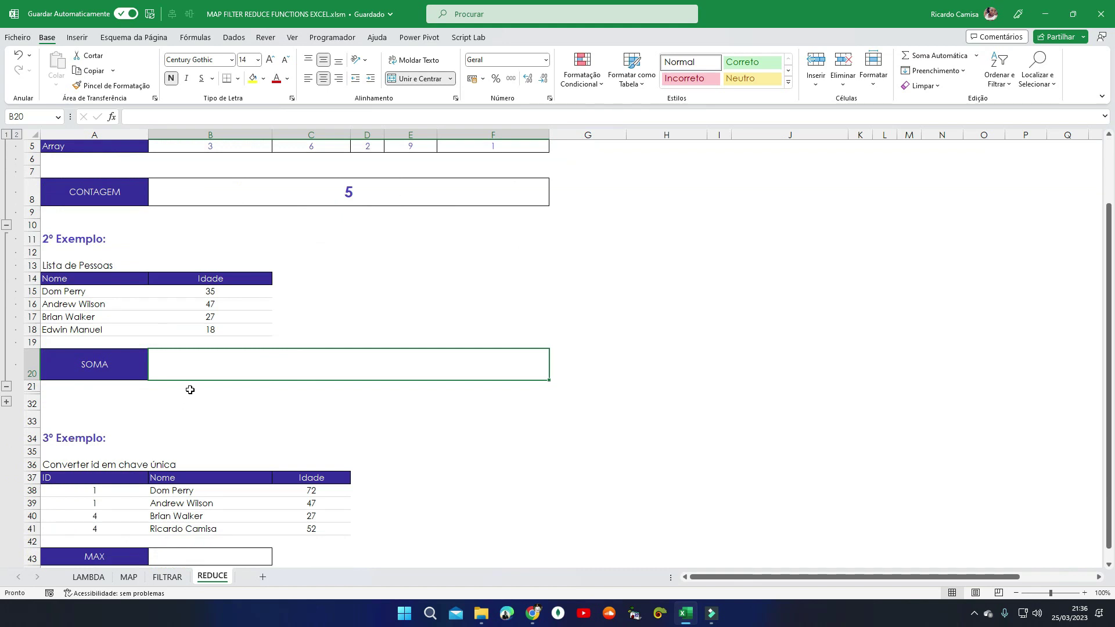
{"action": "scroll", "coordinate": [210, 429], "scroll_direction": "down", "scroll_amount": 1}
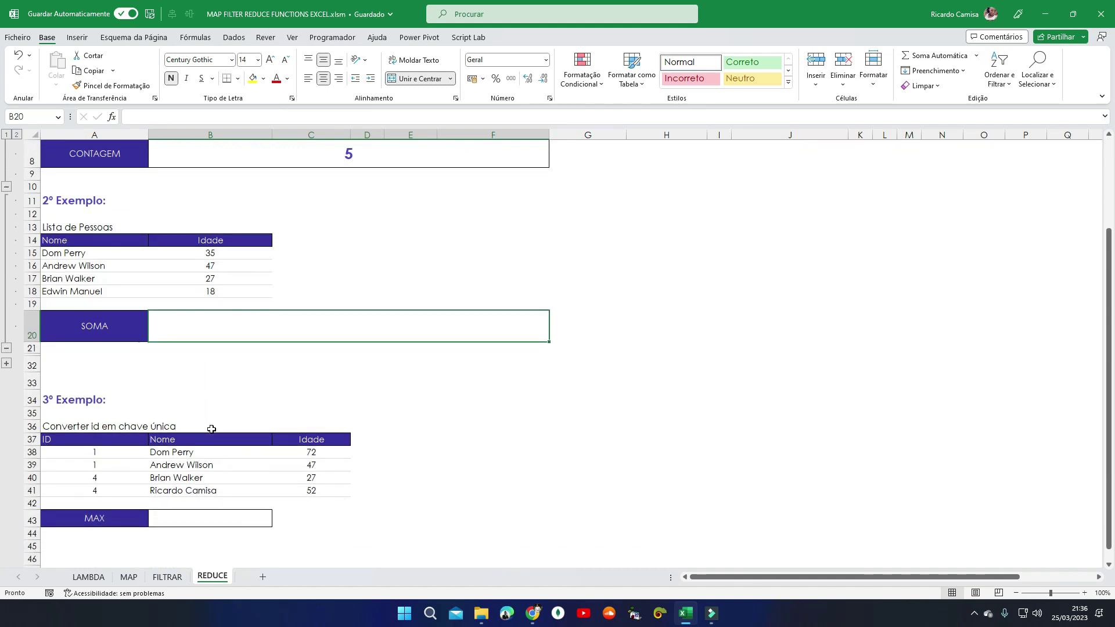
{"action": "scroll", "coordinate": [210, 425], "scroll_direction": "up", "scroll_amount": 3}
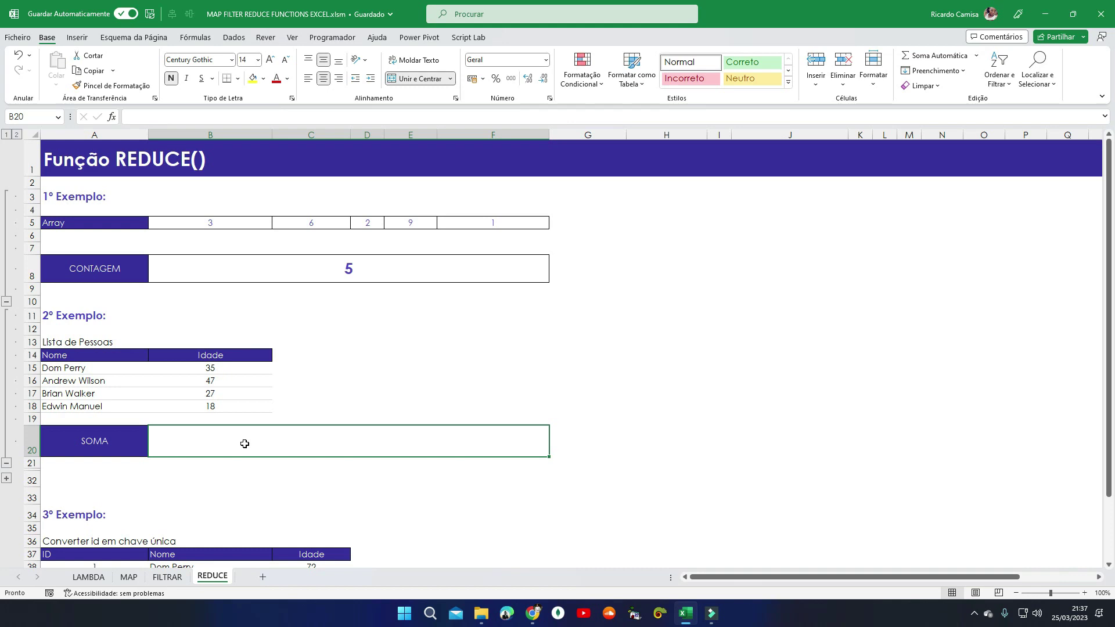
Step: Start a REDUCE formula in the SOMA cell with initial value 0 and the Idade range B15:B18 as the array
{"action": "type", "text": "="}
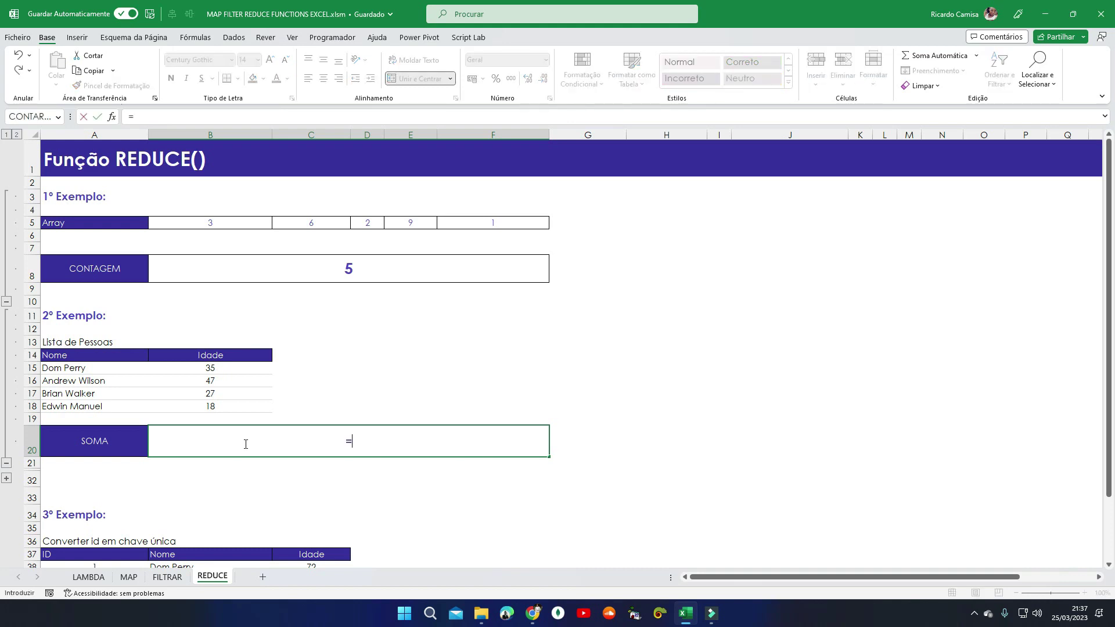
{"action": "type", "text": "re"}
{"action": "key", "text": "Down"}
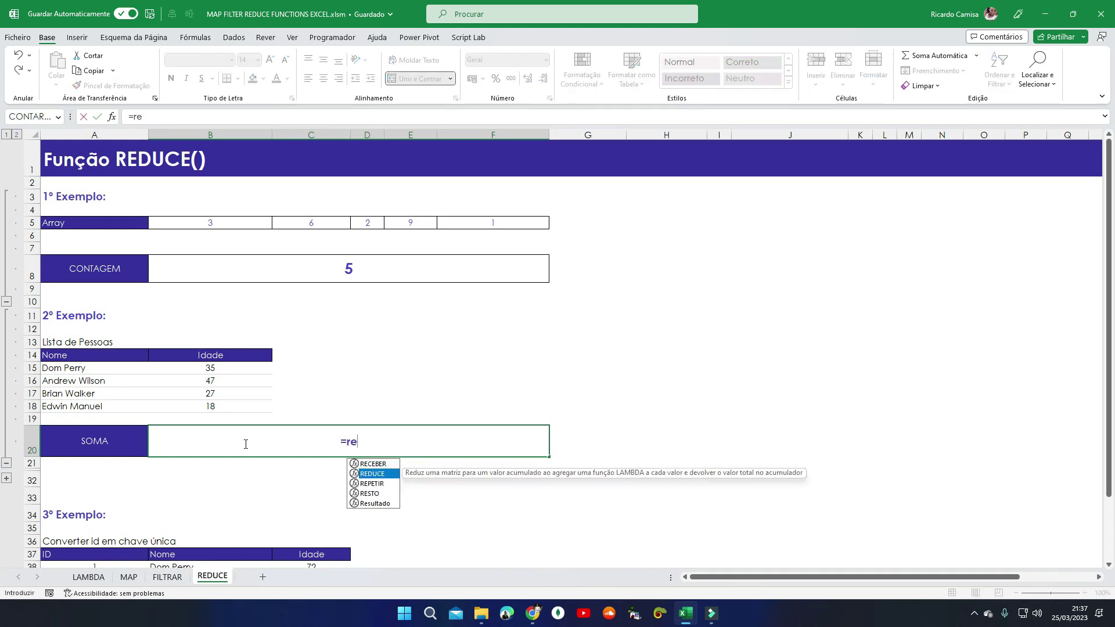
{"action": "key", "text": "Tab"}
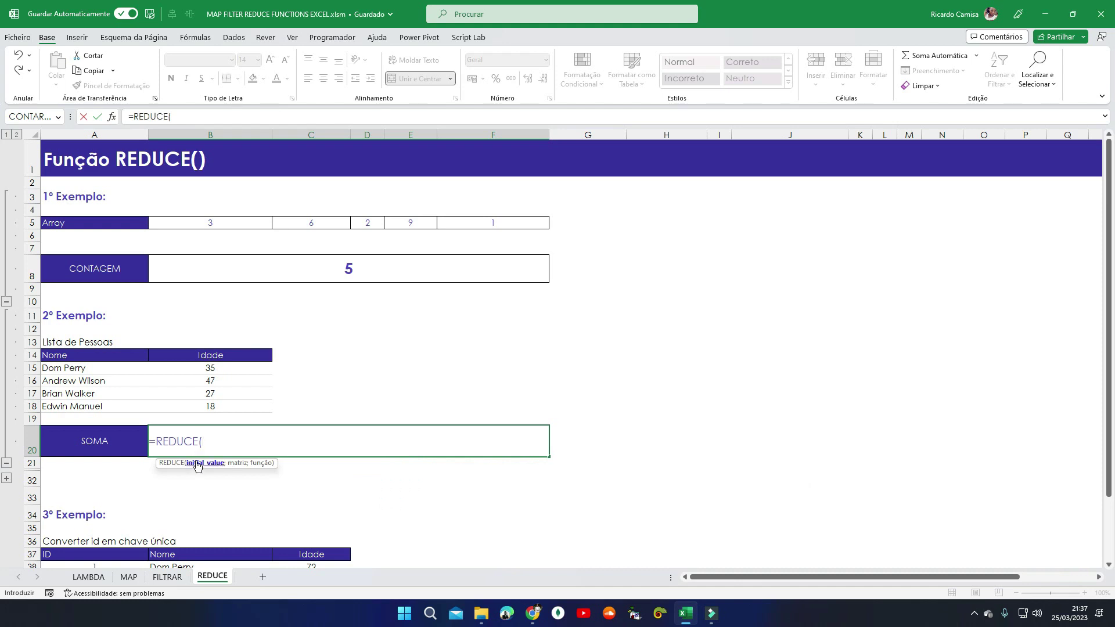
{"action": "type", "text": "0;"}
{"action": "left_click_drag", "start_coordinate": [209, 369], "coordinate": [208, 400]}
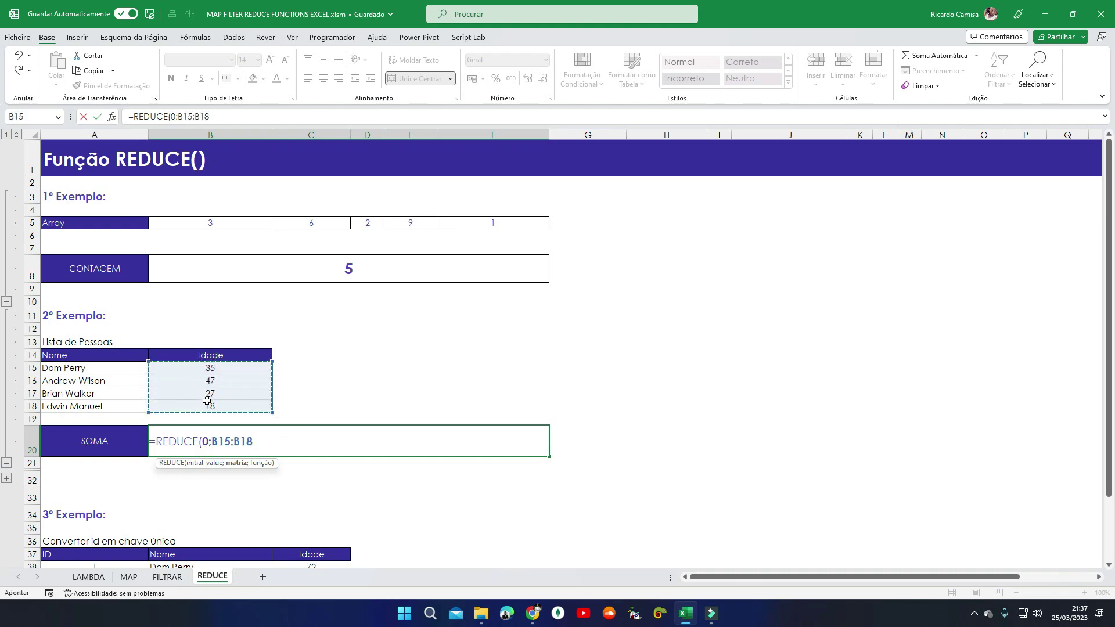
{"action": "type", "text": ";"}
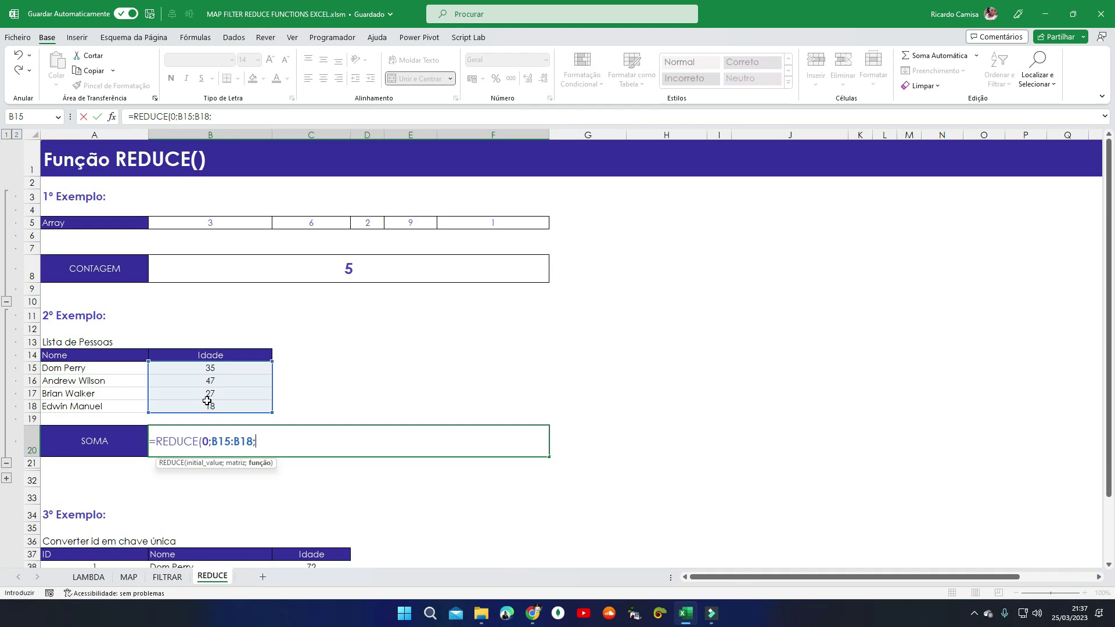
Step: Add a LAMBDA with the parameters acc and idade as the function argument of the SOMA formula
{"action": "type", "text": "LAMBDA("}
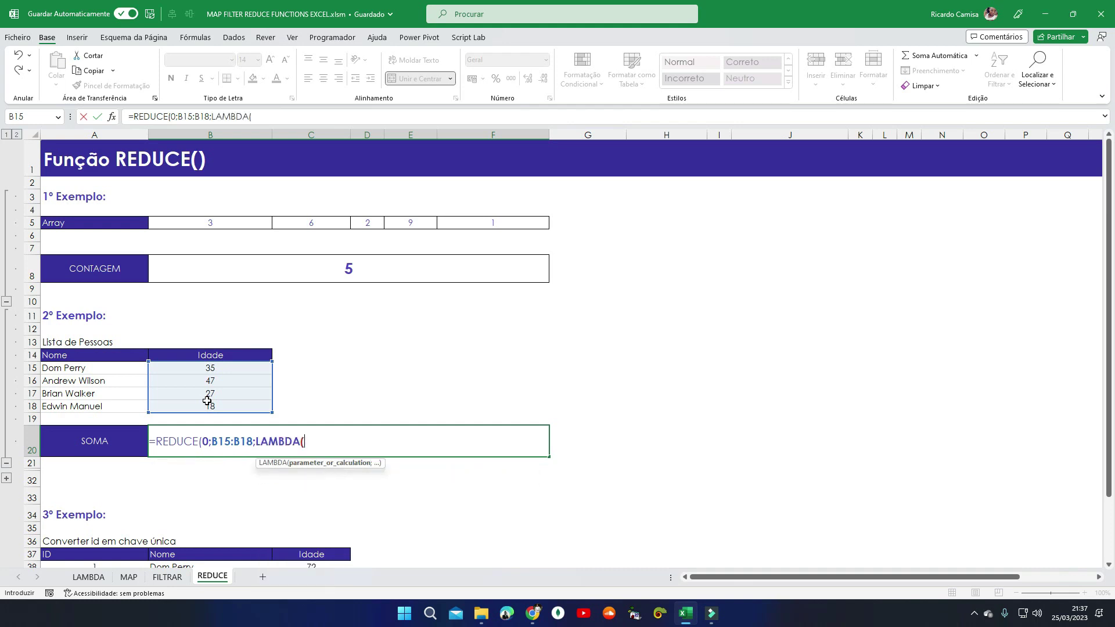
{"action": "type", "text": "acc;"}
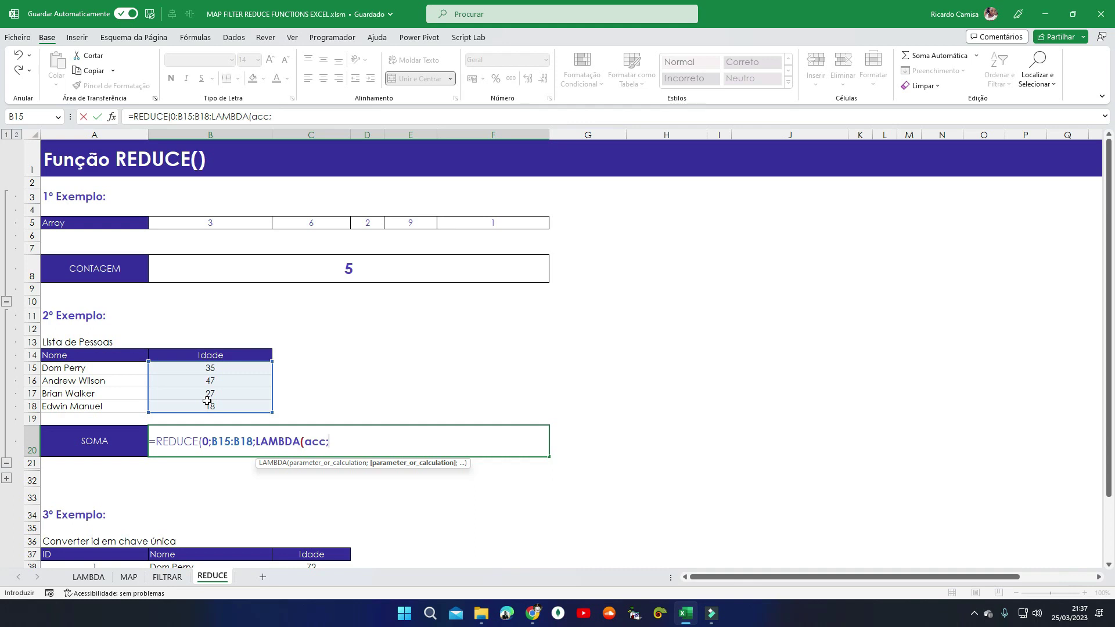
{"action": "type", "text": "idade"}
{"action": "type", "text": ";"}
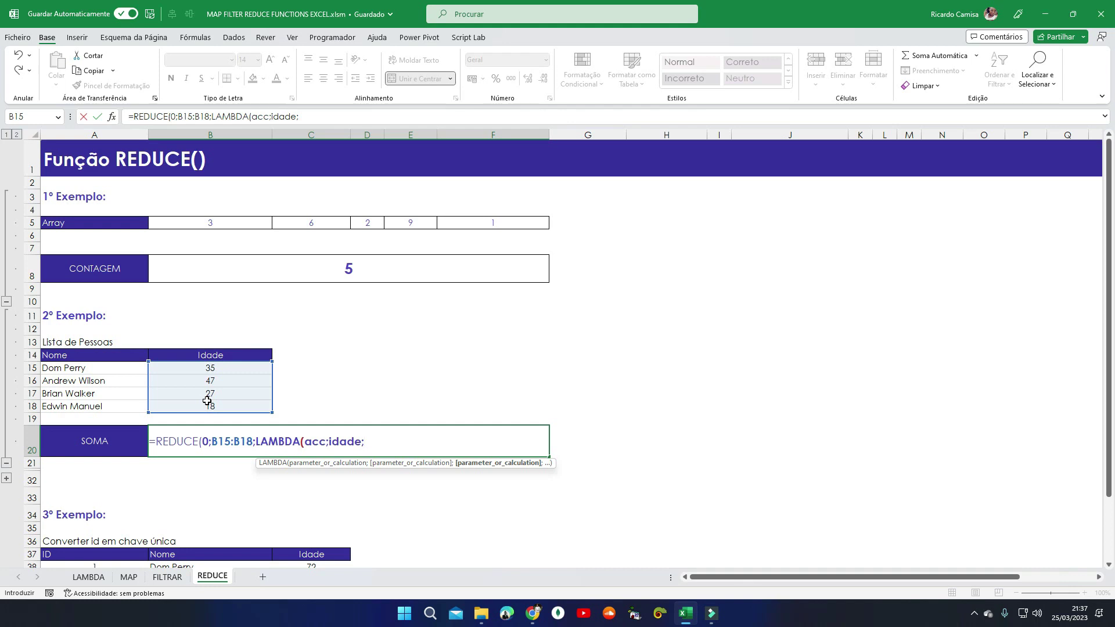
Step: Write the LAMBDA calculation as acc+idade and close both the LAMBDA and REDUCE functions
{"action": "type", "text": "acc"}
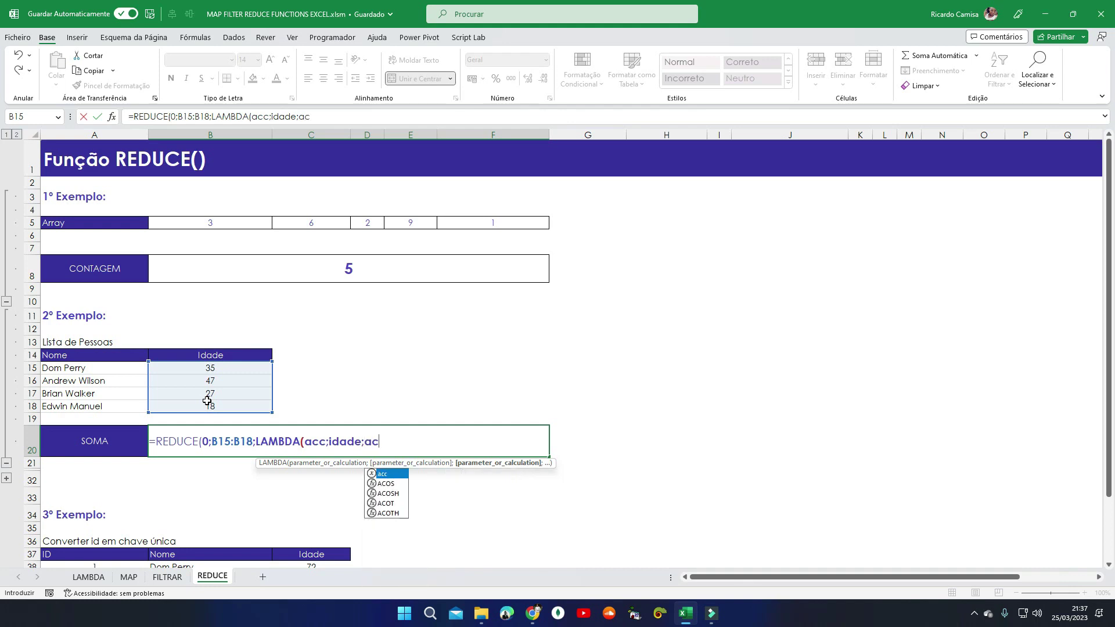
{"action": "type", "text": "+"}
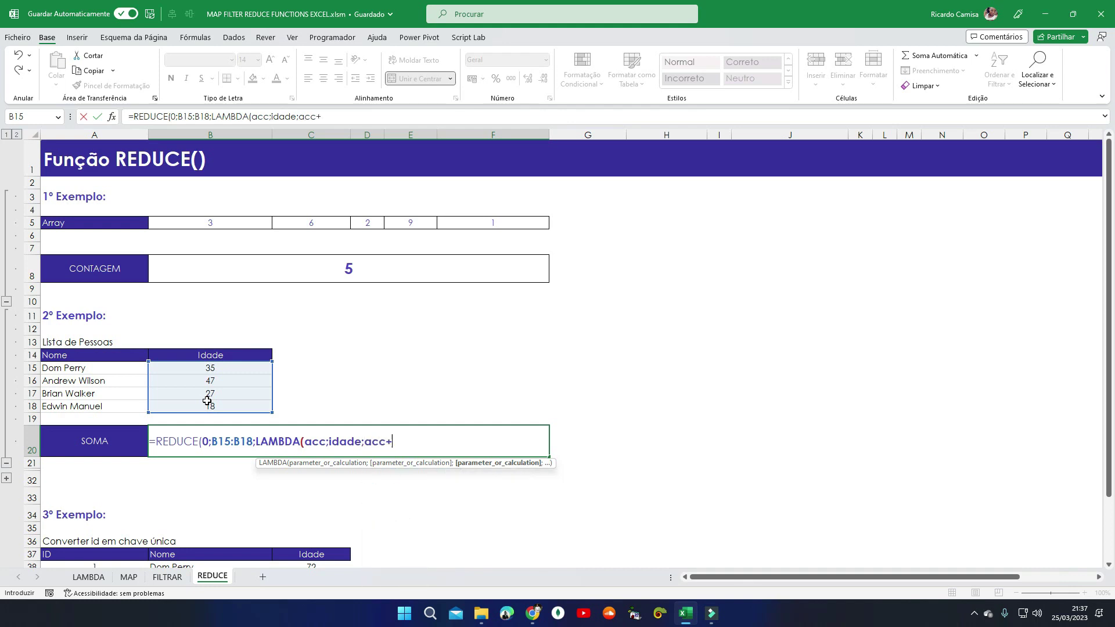
{"action": "type", "text": "ide"}
{"action": "key", "text": "Return"}
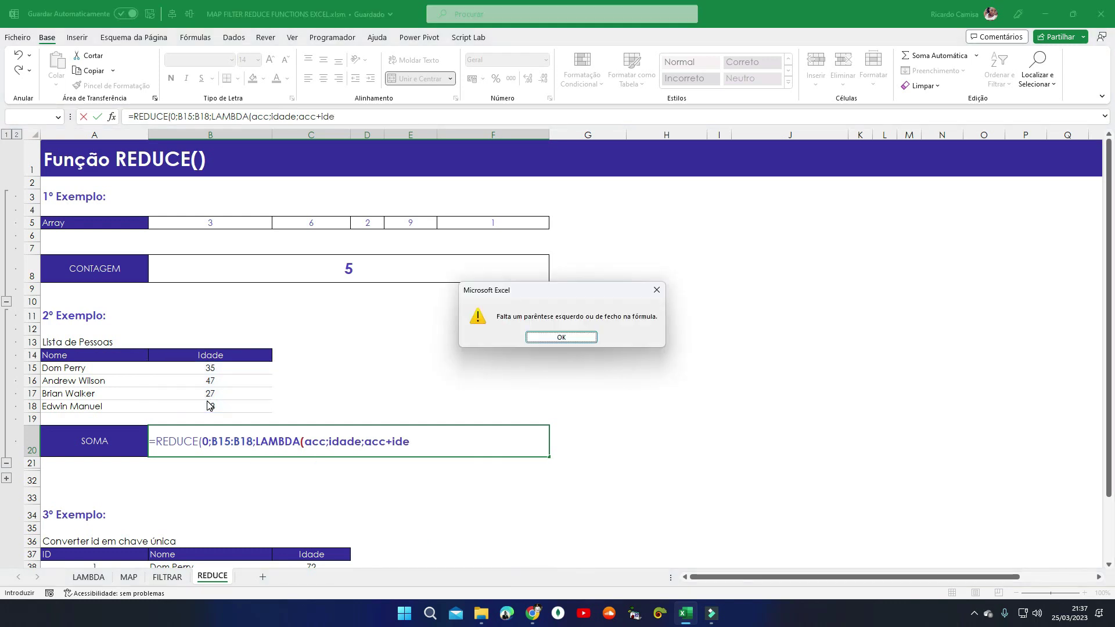
{"action": "left_click", "coordinate": [549, 338]}
{"action": "type", "text": "de"}
{"action": "key", "text": "BackSpace"}
{"action": "key", "text": "BackSpace"}
{"action": "key", "text": "BackSpace"}
{"action": "type", "text": "a"}
{"action": "key", "text": "Tab"}
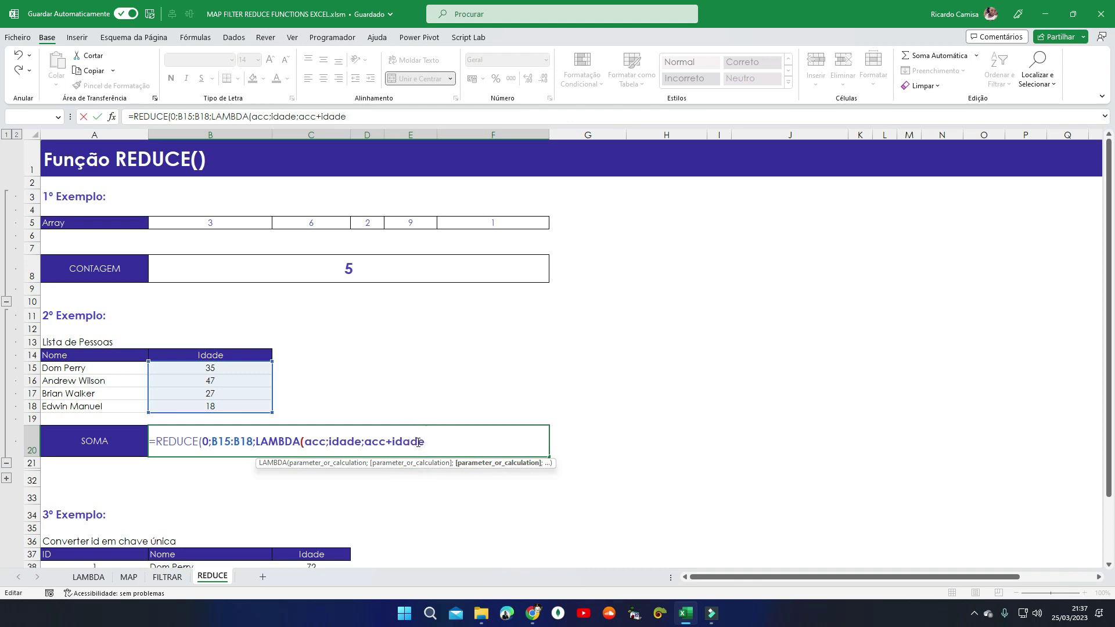
{"action": "type", "text": ")"}
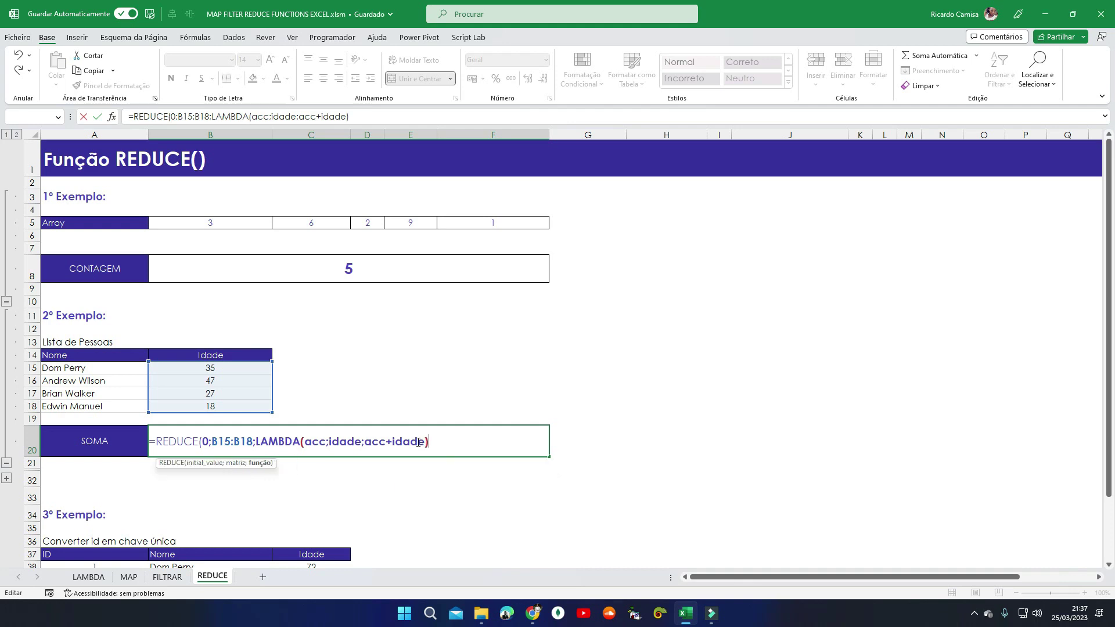
{"action": "type", "text": ")"}
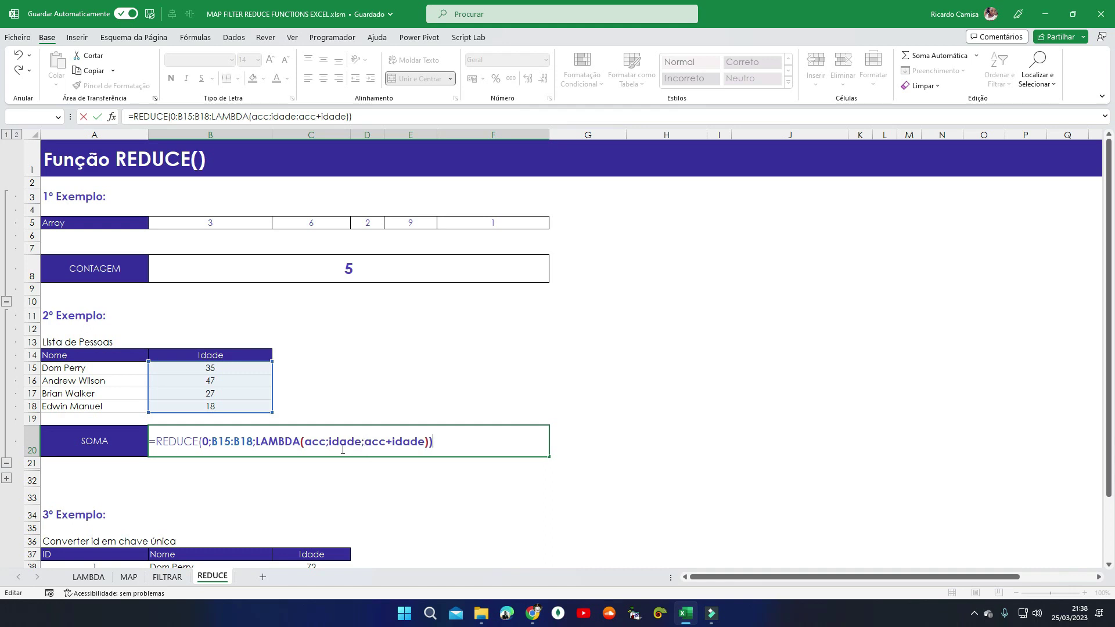
Step: Go over the idade parameter, the initial value and the acc term in the SOMA formula, and enter it in B20
{"action": "left_click", "coordinate": [324, 442]}
{"action": "mouse_move", "coordinate": [312, 442]}
{"action": "left_mouse_down"}
{"action": "mouse_move", "coordinate": [360, 442]}
{"action": "mouse_move", "coordinate": [333, 443]}
{"action": "left_mouse_up"}
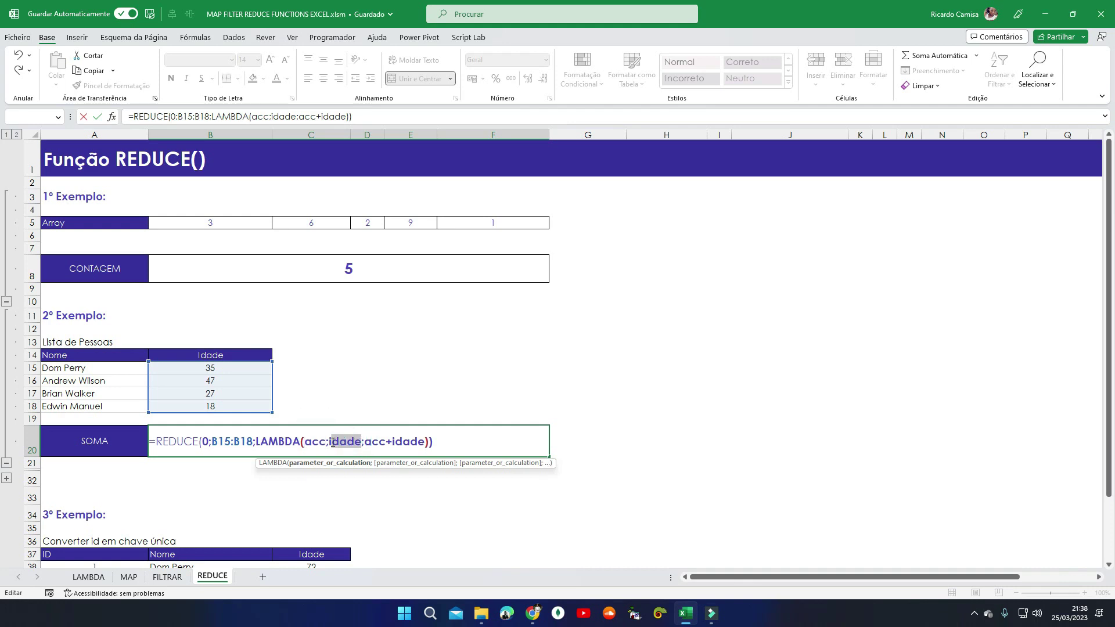
{"action": "double_click", "coordinate": [382, 444]}
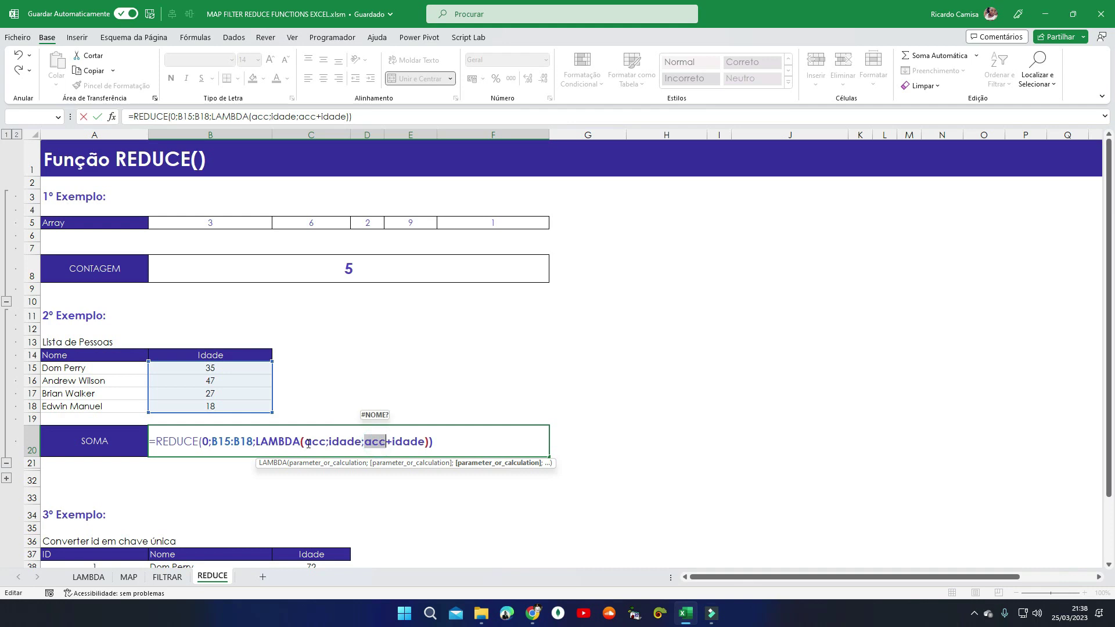
{"action": "left_click", "coordinate": [203, 442]}
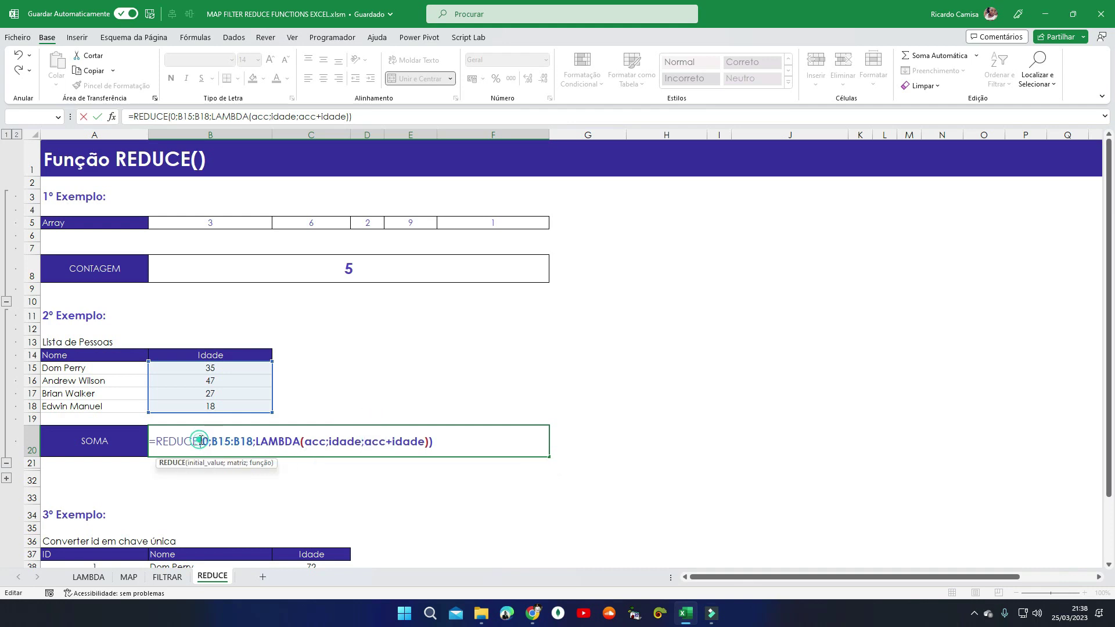
{"action": "left_click_drag", "start_coordinate": [203, 442], "coordinate": [207, 439]}
{"action": "double_click", "coordinate": [382, 443]}
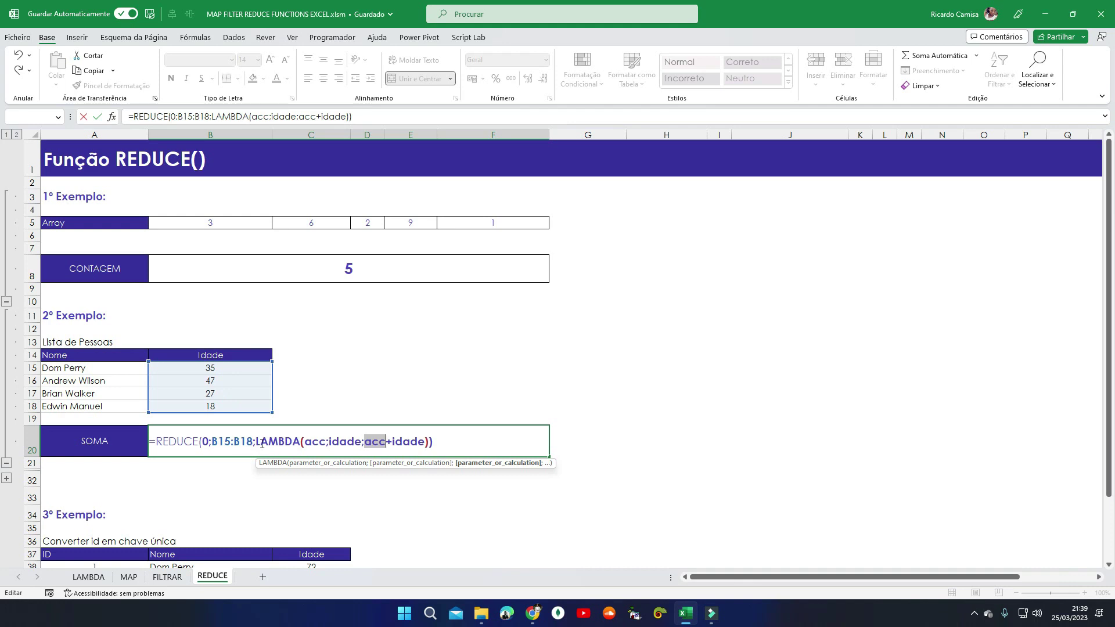
{"action": "key", "text": "Return"}
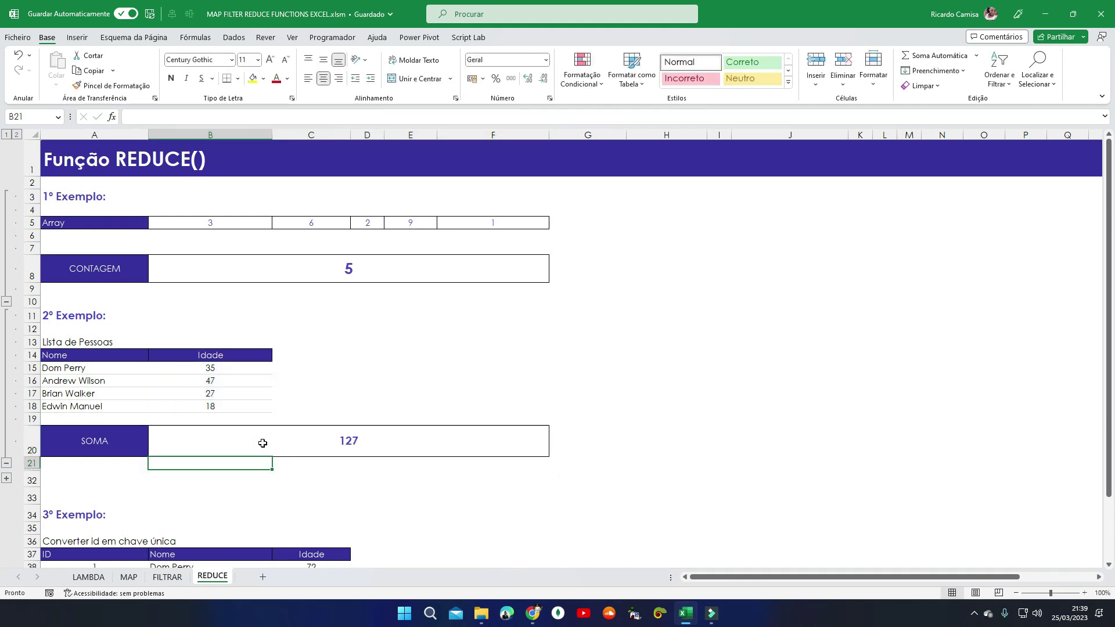
Step: Check the SOMA result against the status bar sum of the ages in B15:B18
{"action": "left_click", "coordinate": [311, 441]}
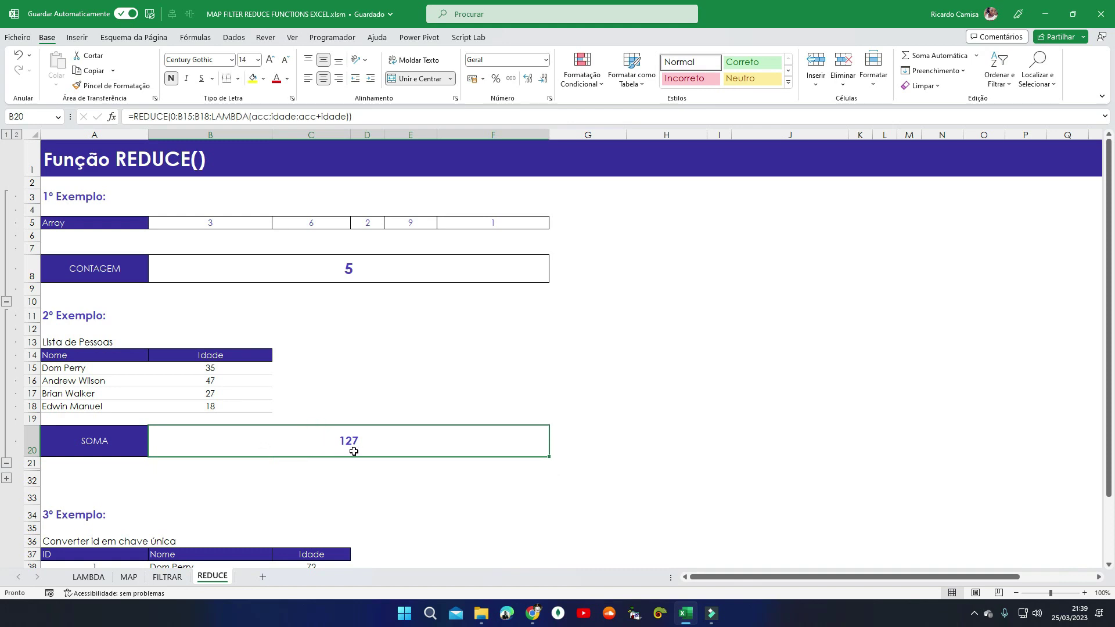
{"action": "left_click", "coordinate": [209, 369]}
{"action": "left_click_drag", "start_coordinate": [208, 369], "coordinate": [214, 408]}
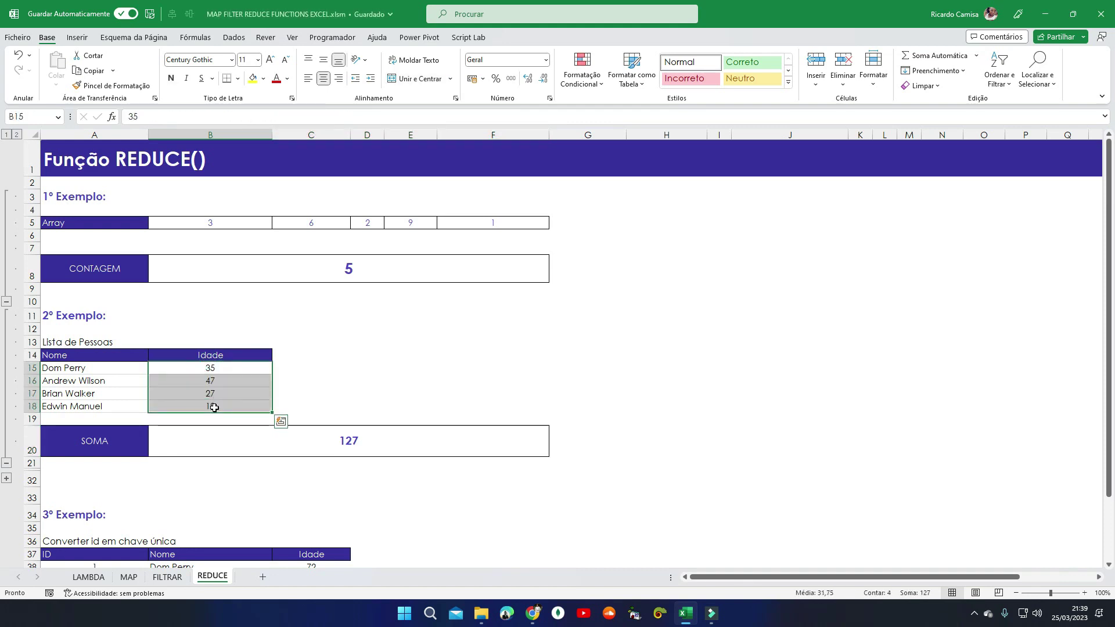
Step: Renumber the heading in A34 above the unique key table to "4º Exemplo:"
{"action": "scroll", "coordinate": [214, 407], "scroll_direction": "down", "scroll_amount": 1}
{"action": "scroll", "coordinate": [214, 408], "scroll_direction": "down", "scroll_amount": 4}
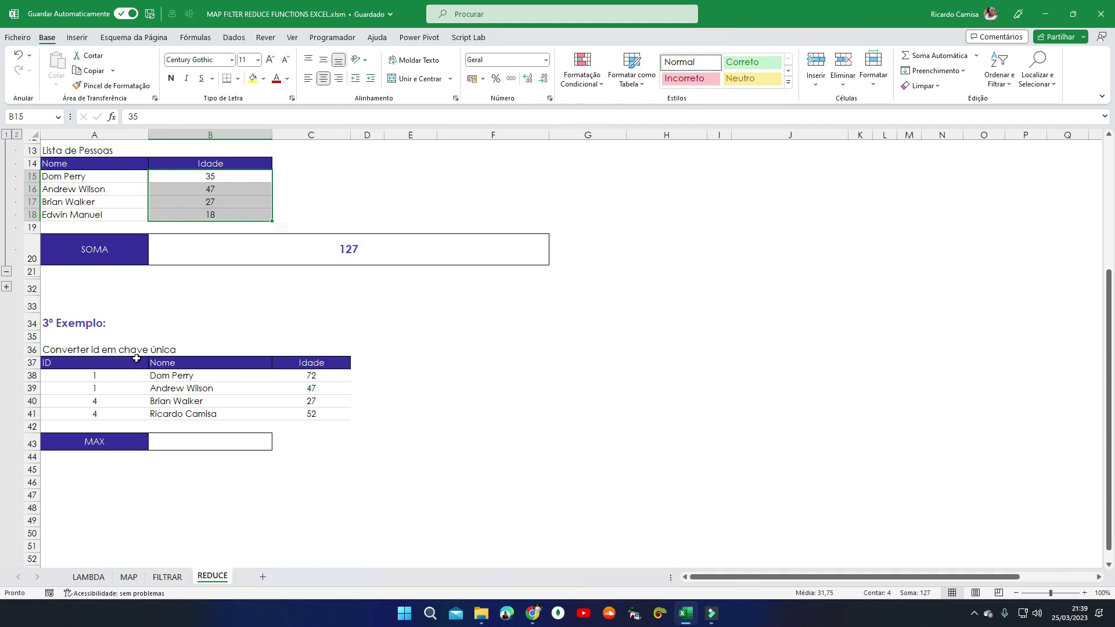
{"action": "double_click", "coordinate": [53, 326]}
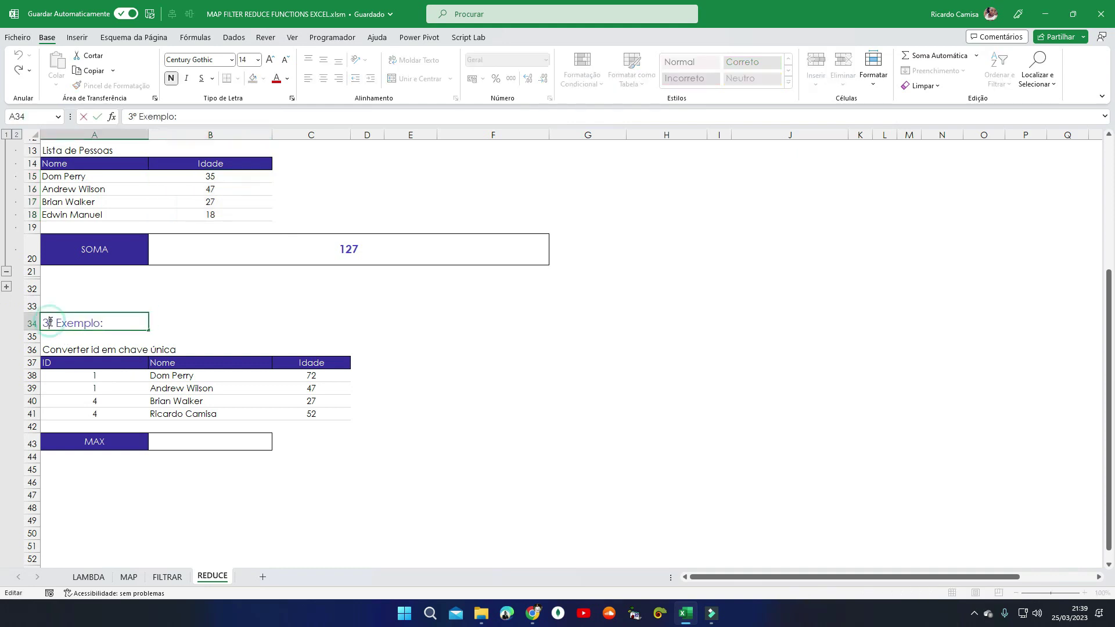
{"action": "key", "text": "BackSpace"}
{"action": "type", "text": "4"}
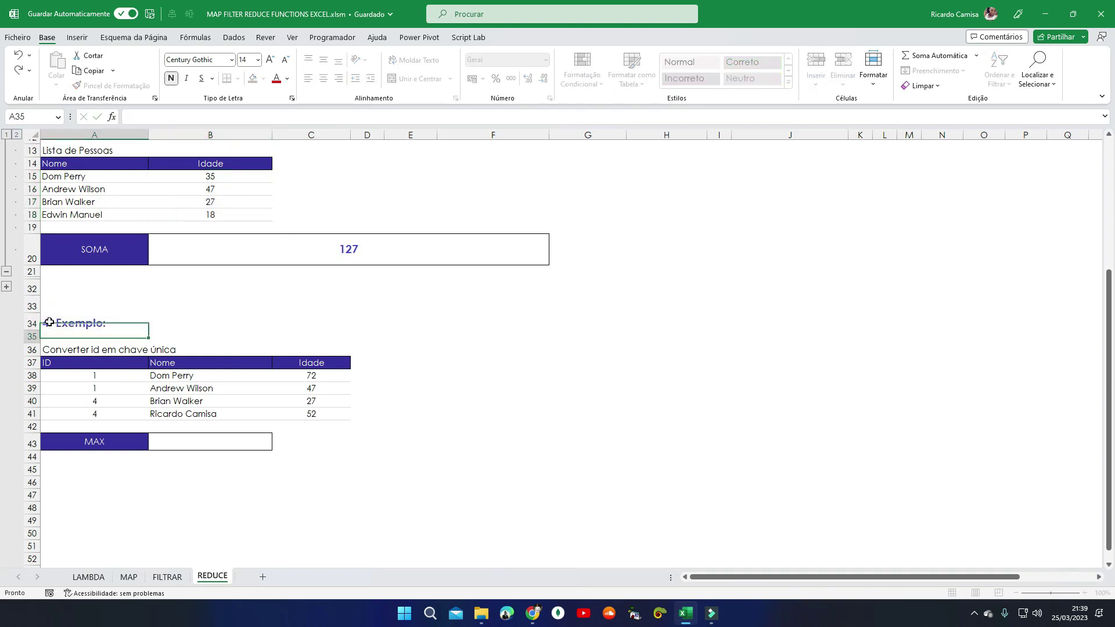
{"action": "key", "text": "Return"}
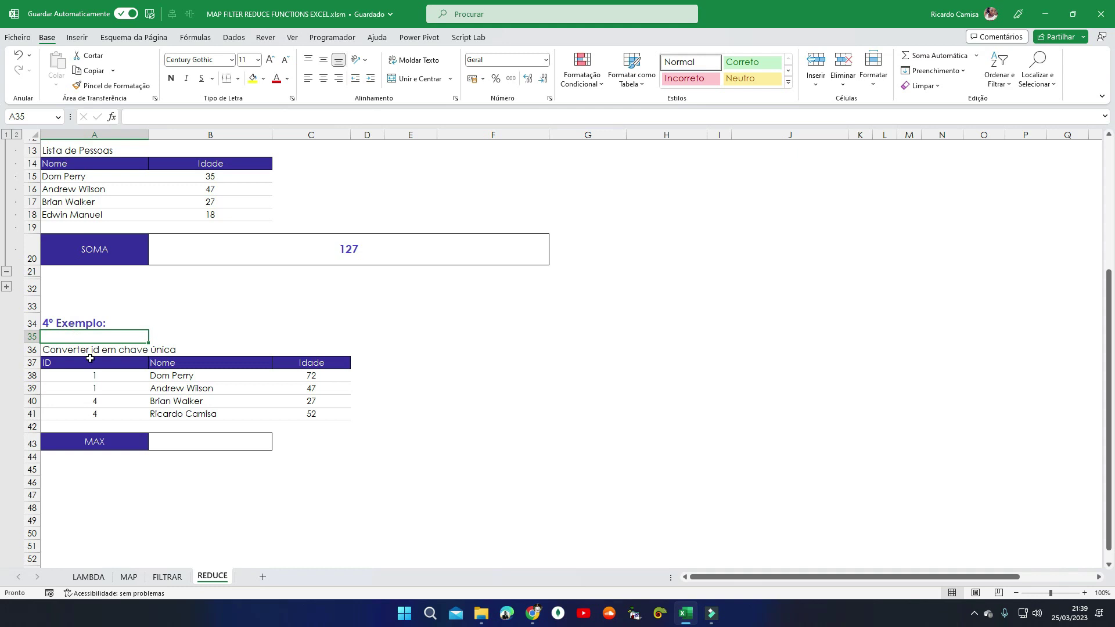
Step: Start a REDUCE formula in the MAX cell B43 with initial value 0 and the ages in C38:C41 as the array
{"action": "left_click", "coordinate": [186, 446]}
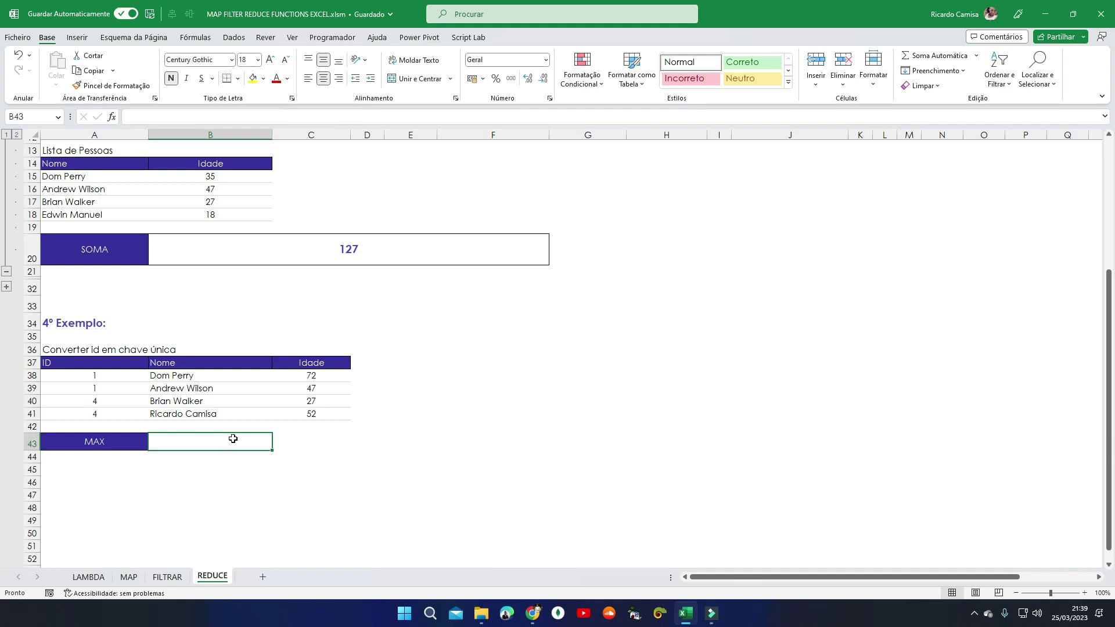
{"action": "left_click", "coordinate": [315, 375]}
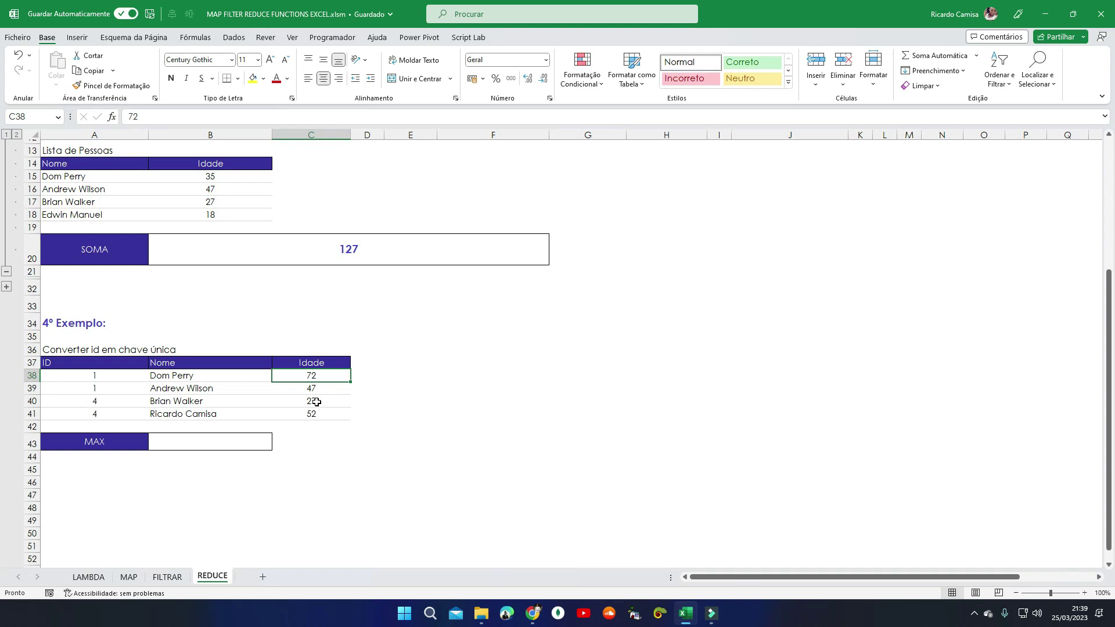
{"action": "left_click", "coordinate": [203, 444]}
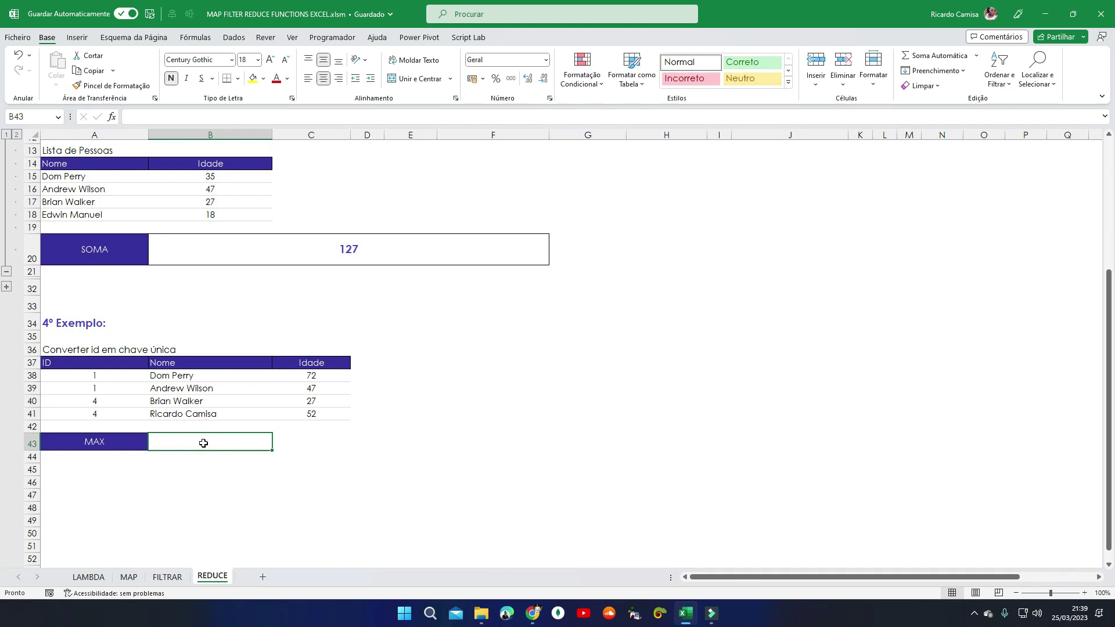
{"action": "left_click_drag", "start_coordinate": [308, 375], "coordinate": [305, 414]}
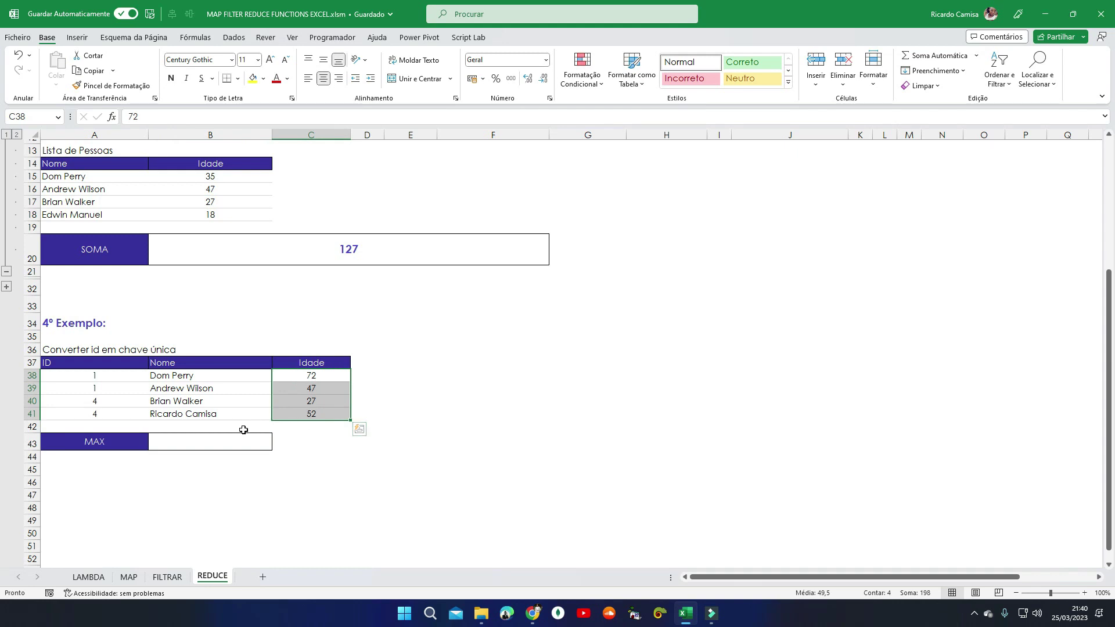
{"action": "left_click", "coordinate": [218, 445]}
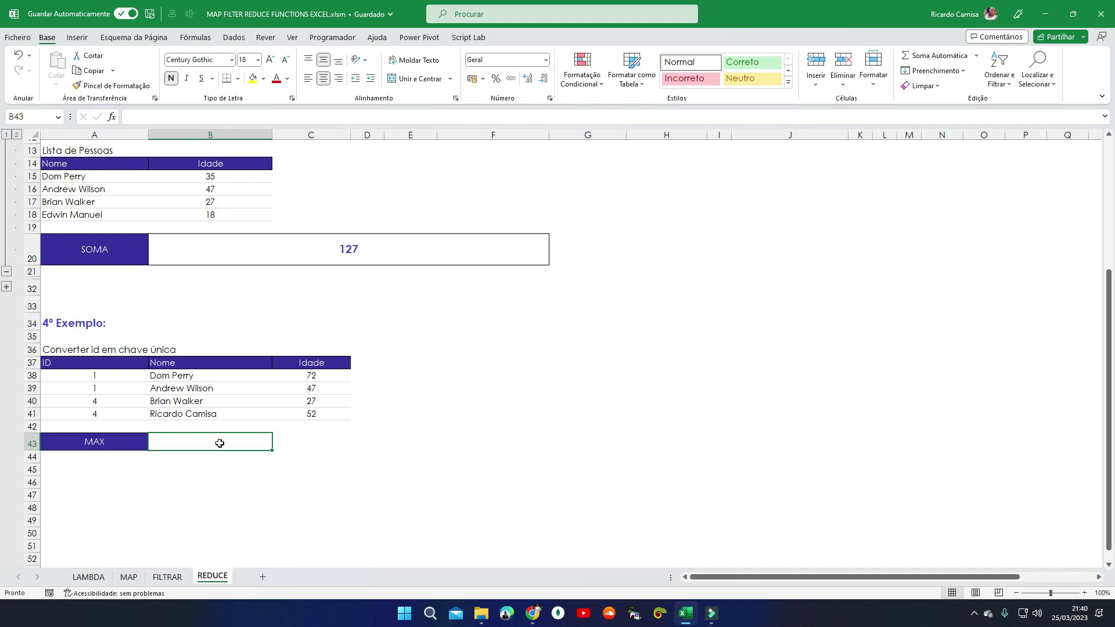
{"action": "type", "text": "="}
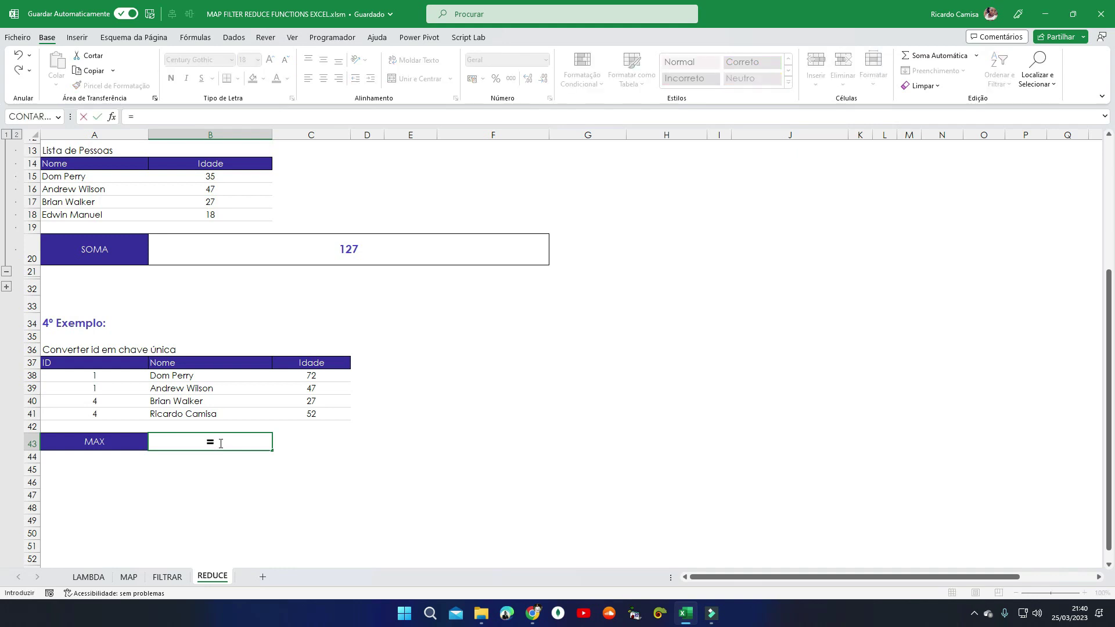
{"action": "type", "text": "re"}
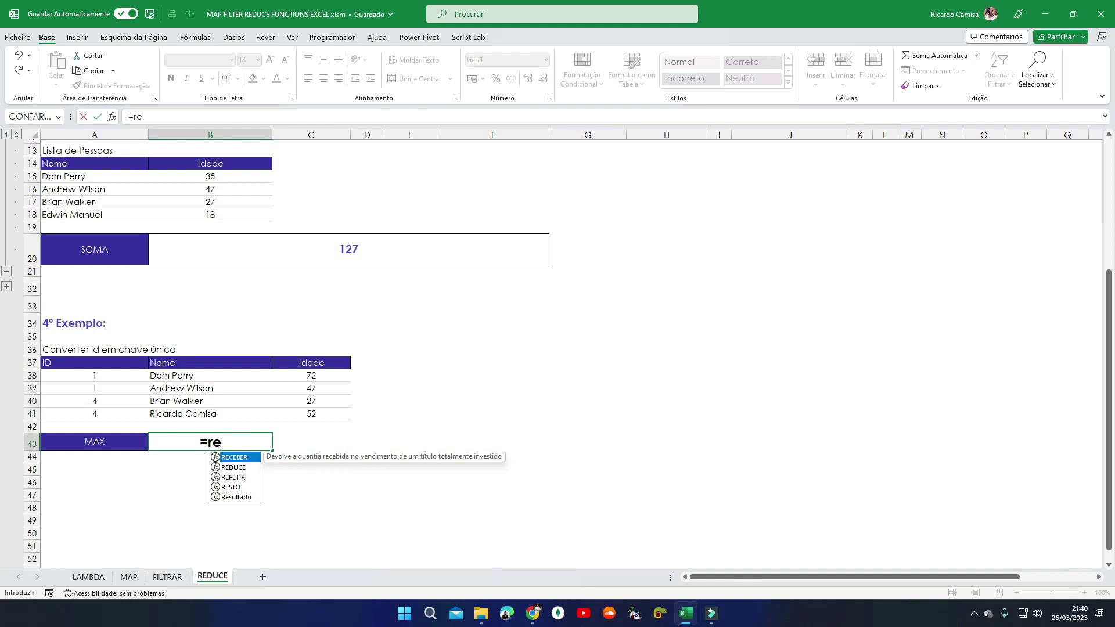
{"action": "key", "text": "Down"}
{"action": "key", "text": "Tab"}
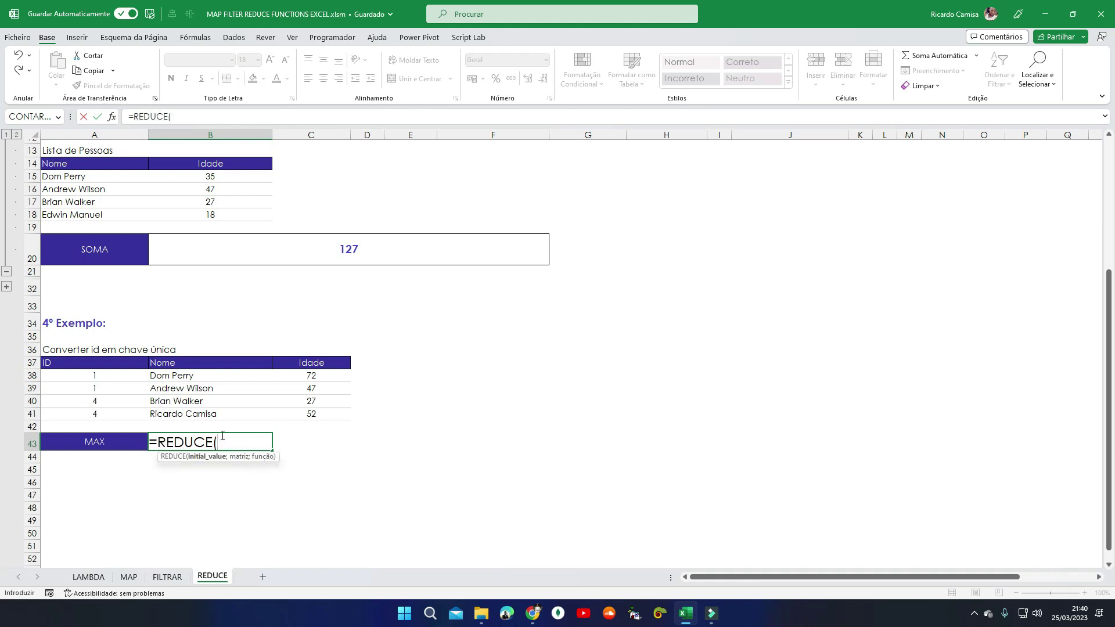
{"action": "type", "text": "0;"}
{"action": "left_click_drag", "start_coordinate": [317, 375], "coordinate": [312, 411]}
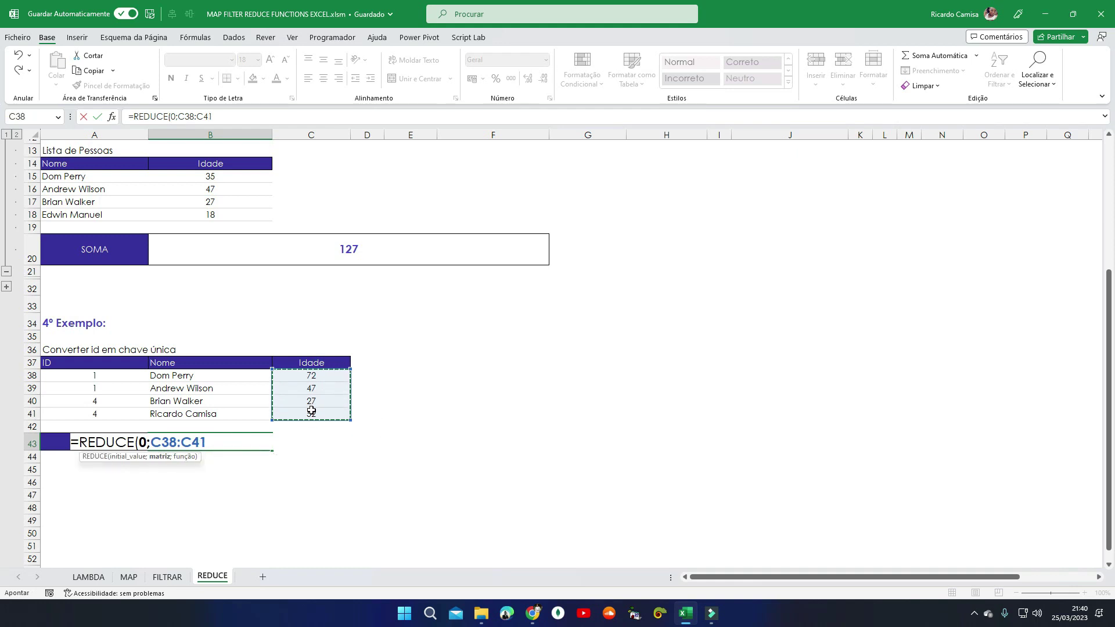
{"action": "type", "text": ";"}
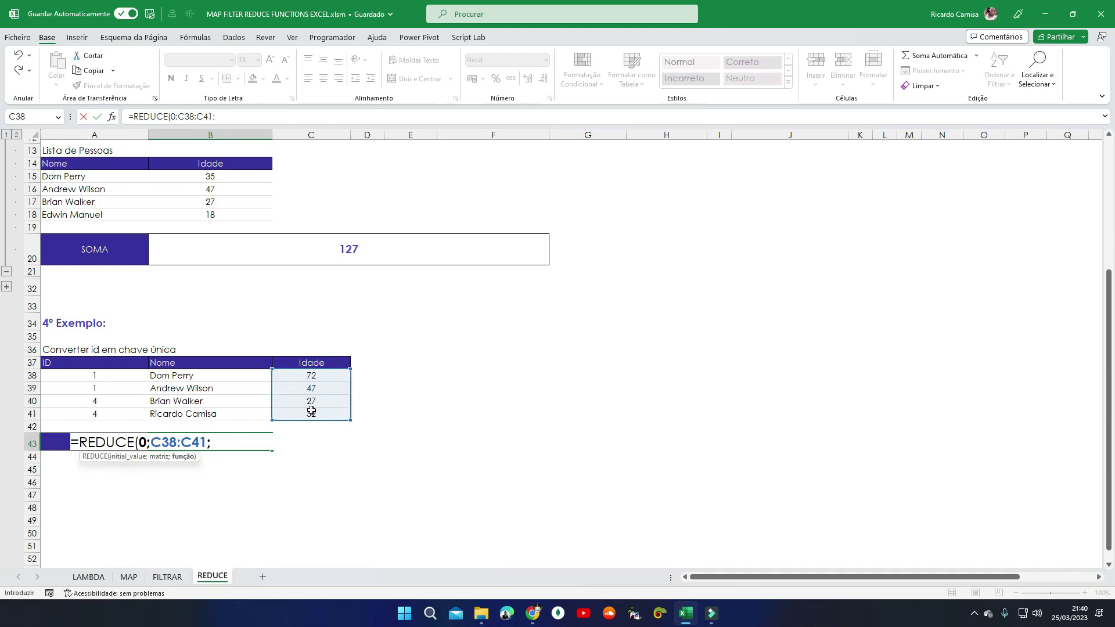
Step: Add a LAMBDA as the REDUCE function argument, with the parameters acc and idade
{"action": "type", "text": "la"}
{"action": "key", "text": "Tab"}
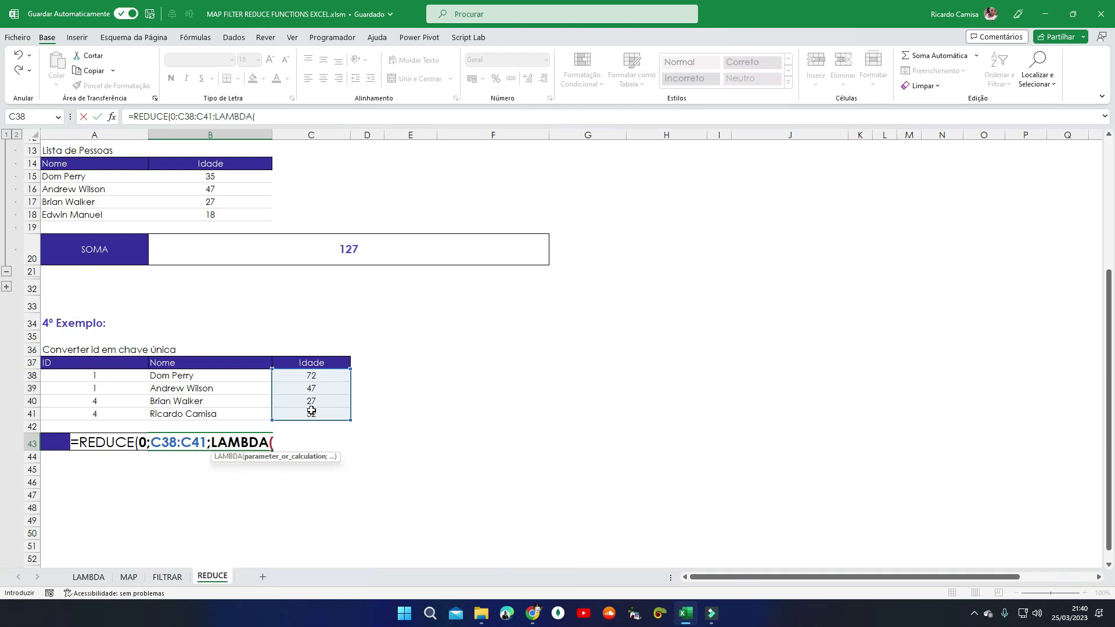
{"action": "type", "text": "acc;"}
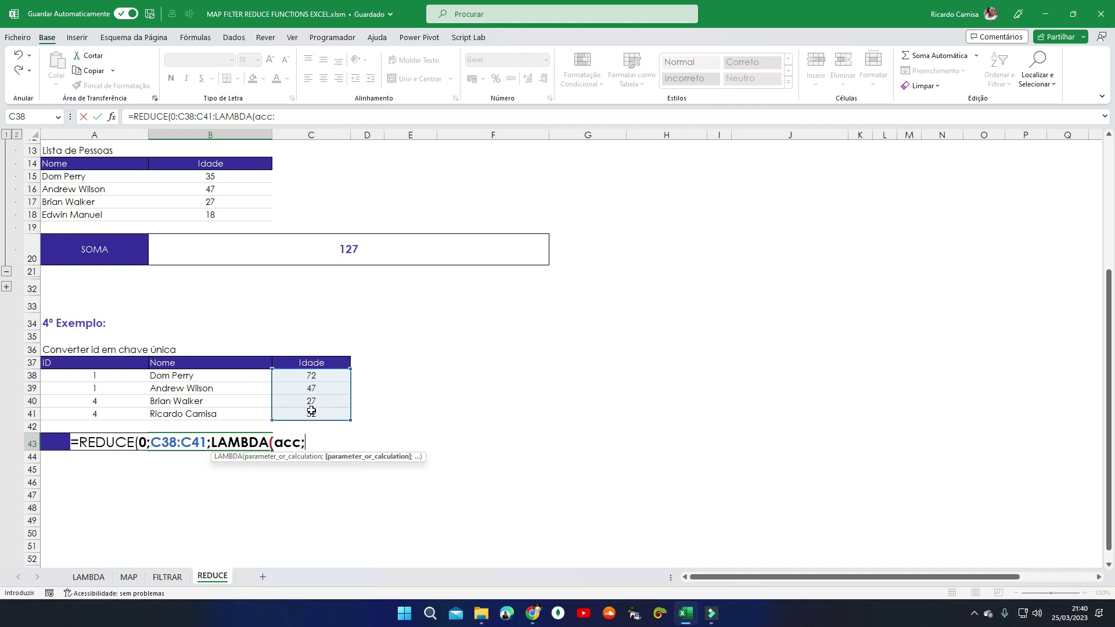
{"action": "left_click_drag", "start_coordinate": [301, 442], "coordinate": [275, 442]}
{"action": "left_click", "coordinate": [309, 442]}
{"action": "type", "text": "idadd"}
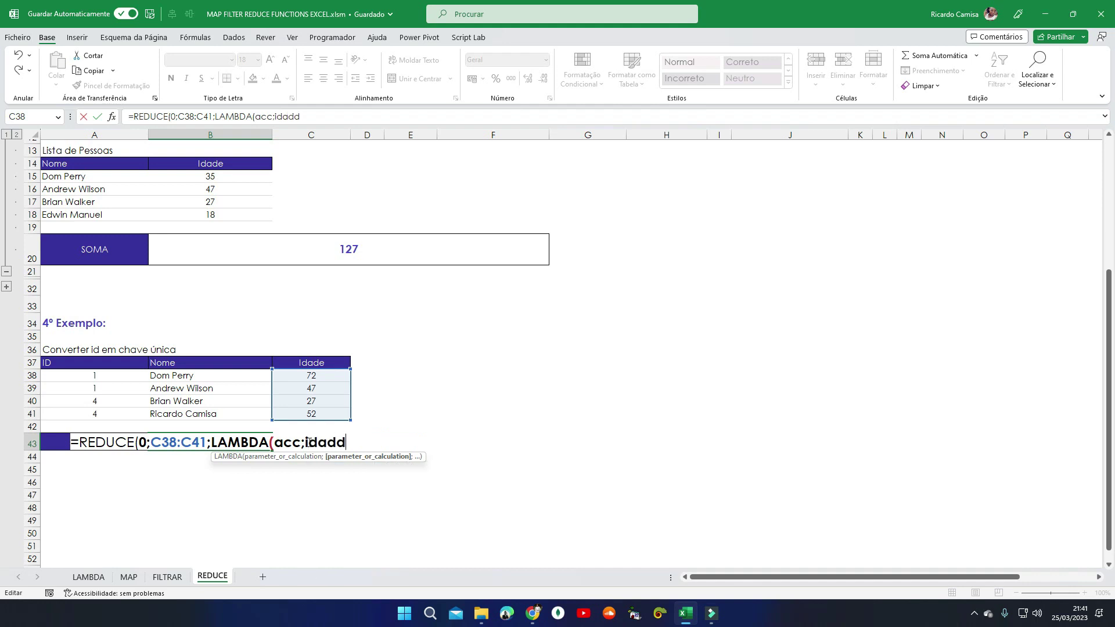
{"action": "key", "text": "BackSpace"}
{"action": "type", "text": "e"}
{"action": "key", "text": "BackSpace"}
{"action": "type", "text": "e"}
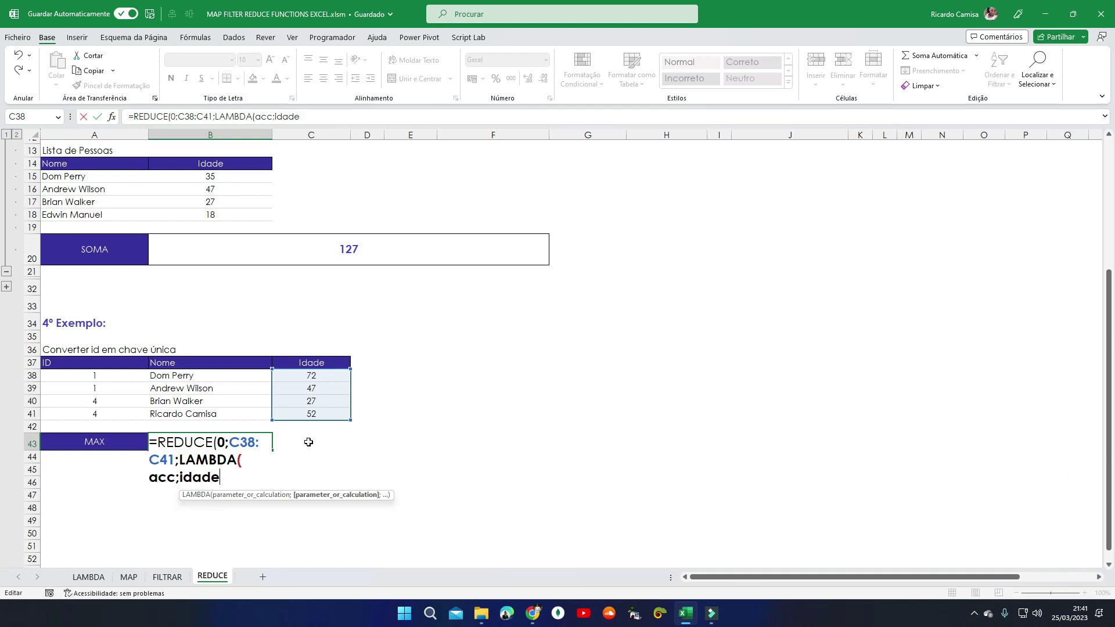
{"action": "type", "text": ";"}
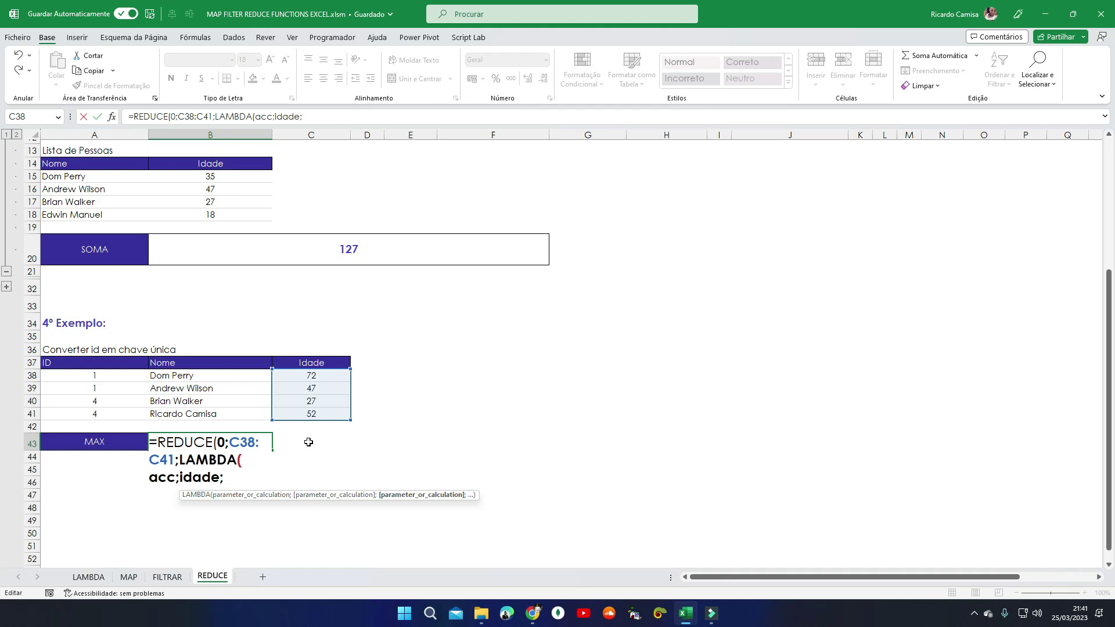
Step: Begin the LAMBDA calculation with a SE function that tests idade>acc
{"action": "type", "text": "se"}
{"action": "key", "text": "Tab"}
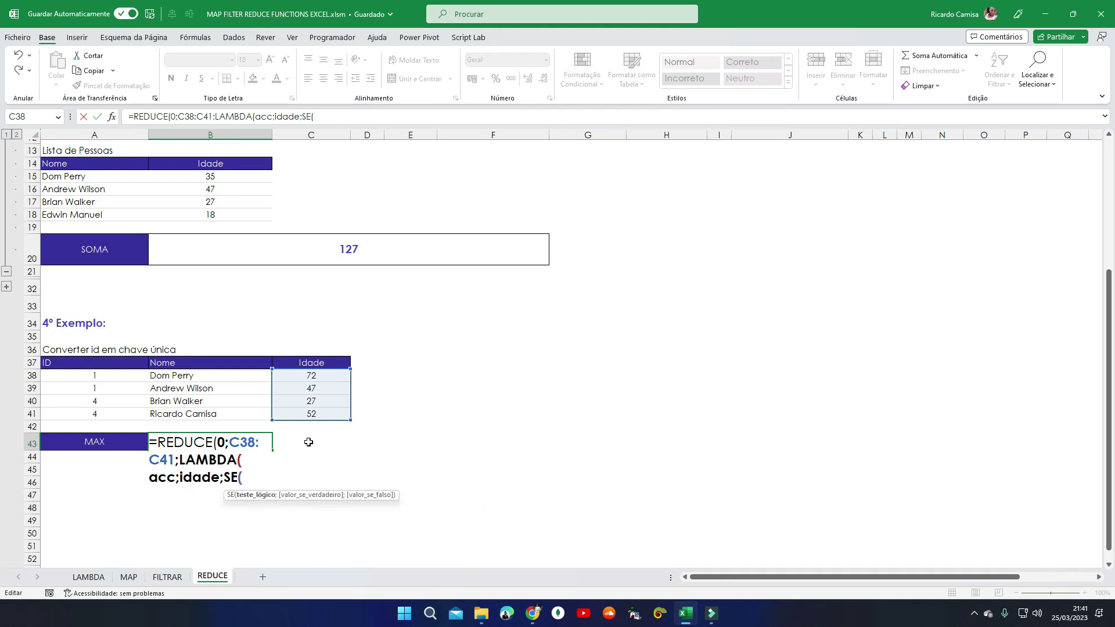
{"action": "type", "text": "idade"}
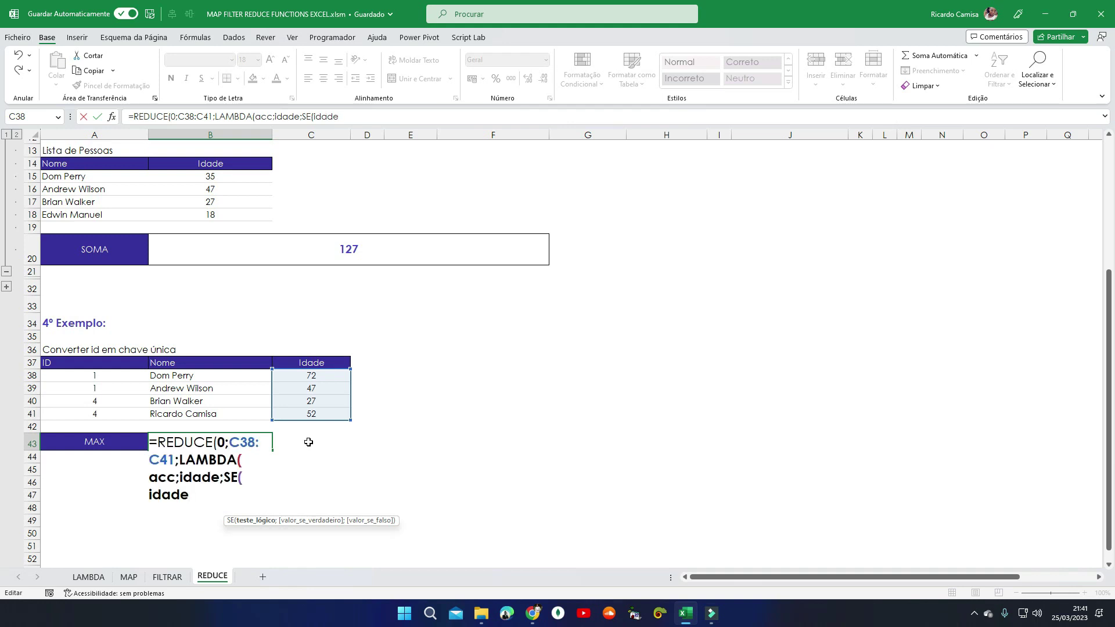
{"action": "type", "text": ">acc"}
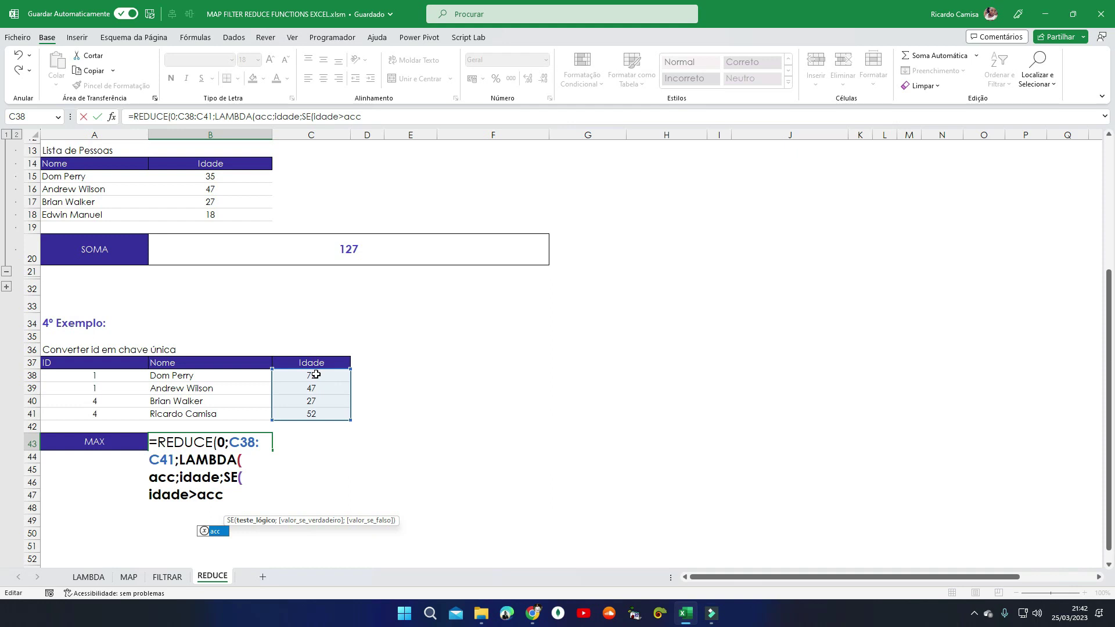
{"action": "left_click", "coordinate": [234, 497]}
{"action": "type", "text": ";"}
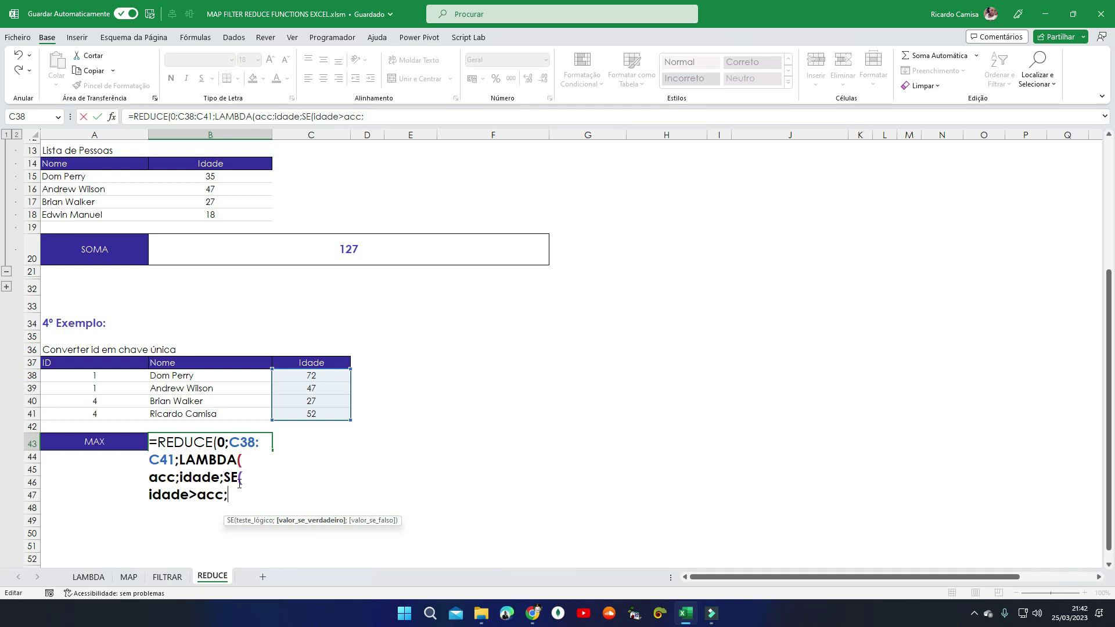
Step: Make SE return idade when true and acc when false, and close the SE, LAMBDA and REDUCE functions
{"action": "type", "text": "idade"}
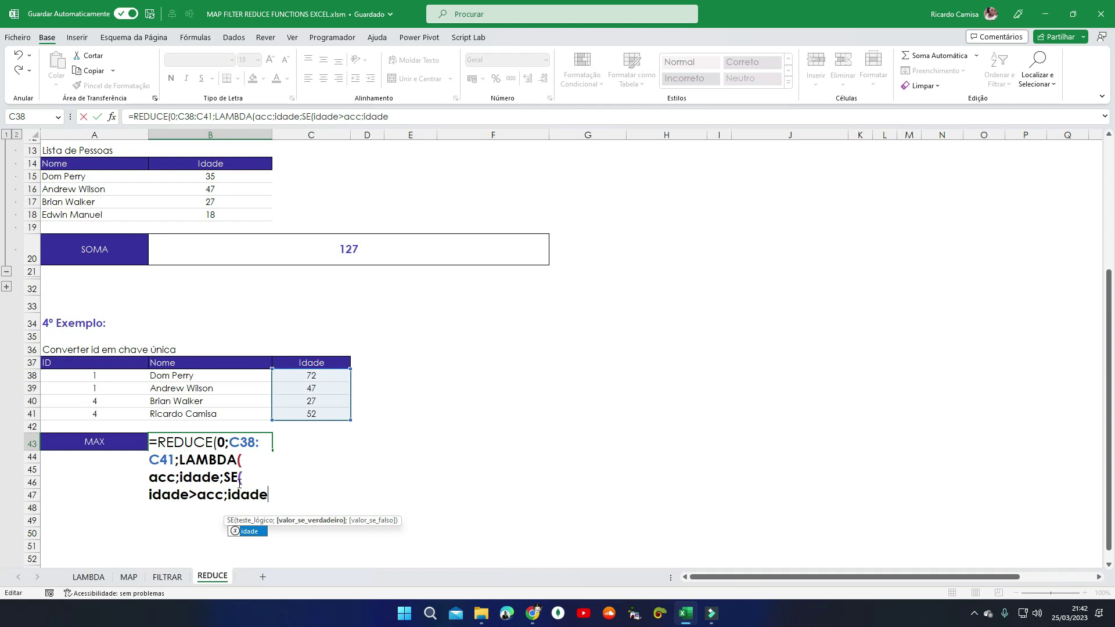
{"action": "type", "text": ";acc"}
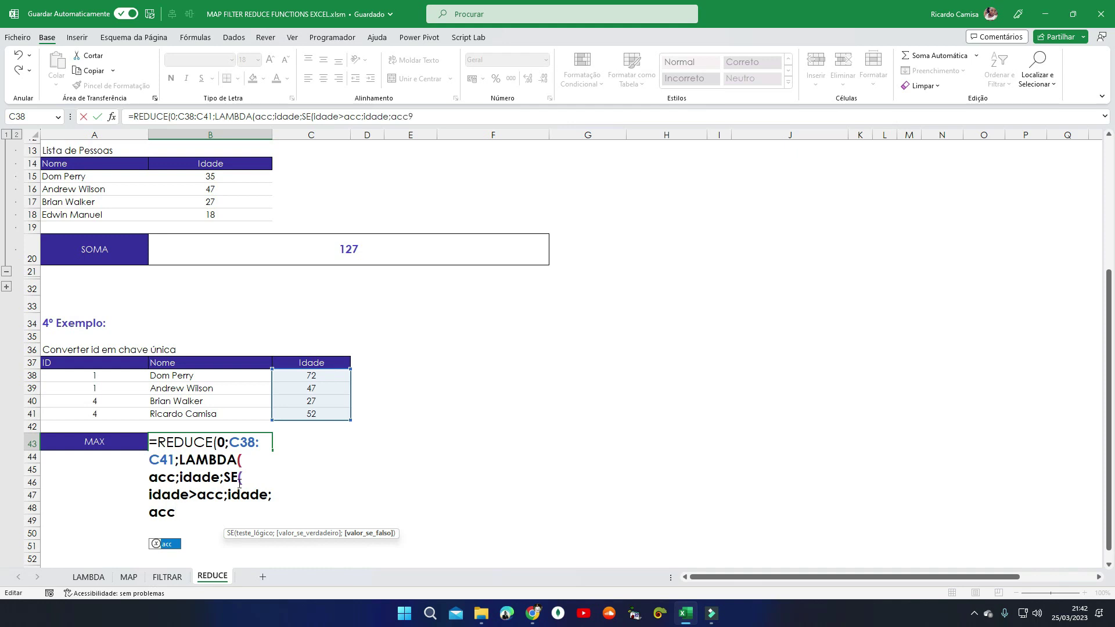
{"action": "type", "text": "9"}
{"action": "key", "text": "BackSpace"}
{"action": "type", "text": ")"}
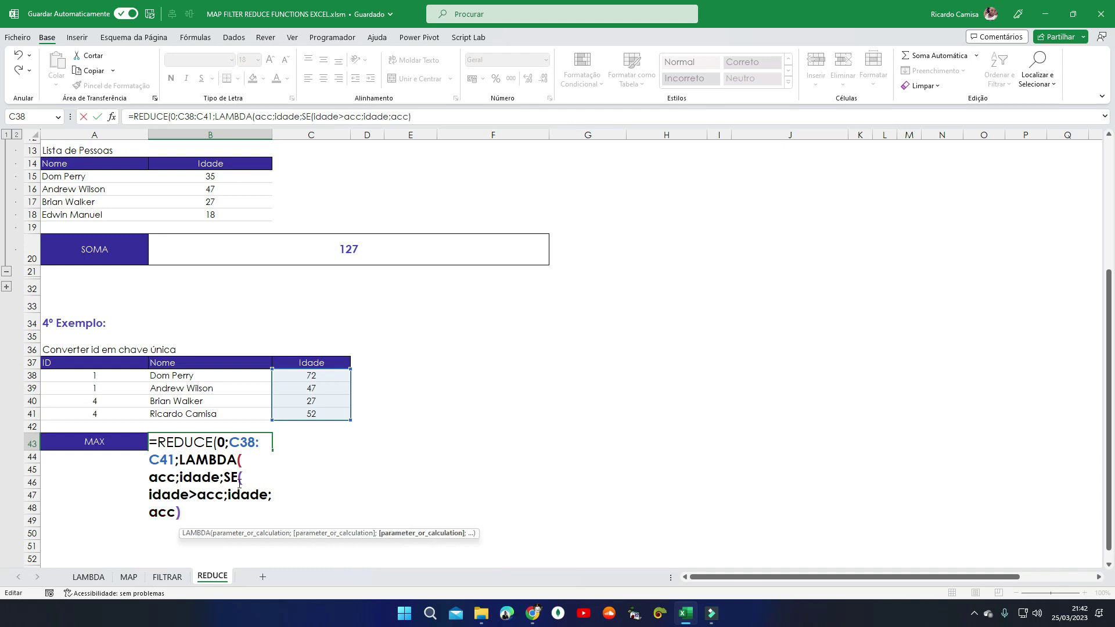
{"action": "type", "text": "))"}
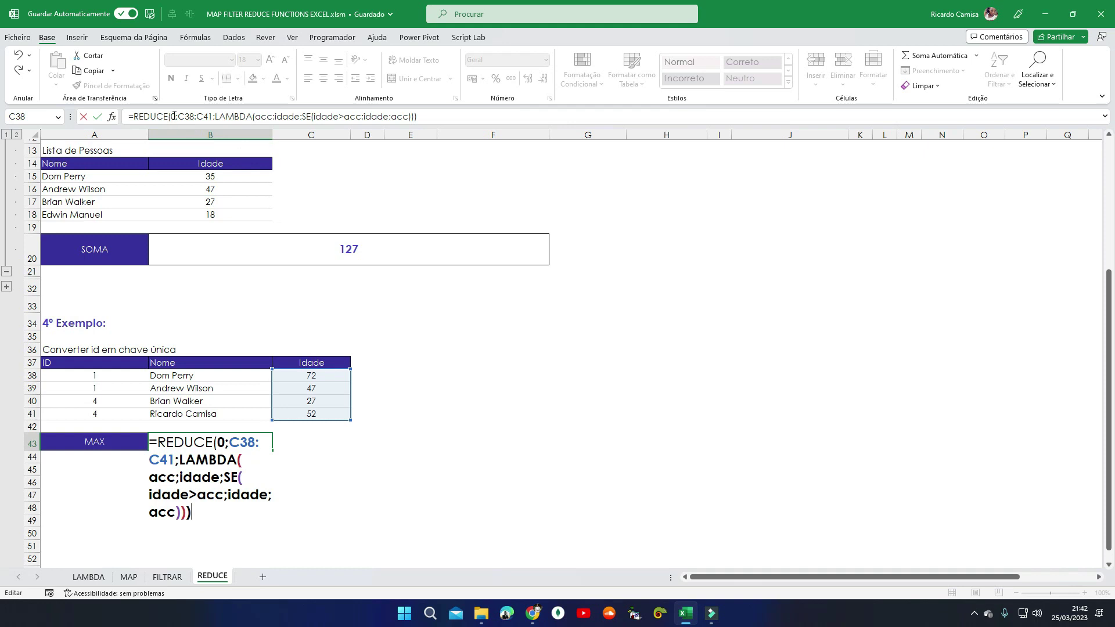
Step: Go over the acc and idade parameters and the SE arguments in the MAX formula, and enter it in B43
{"action": "left_click", "coordinate": [259, 117]}
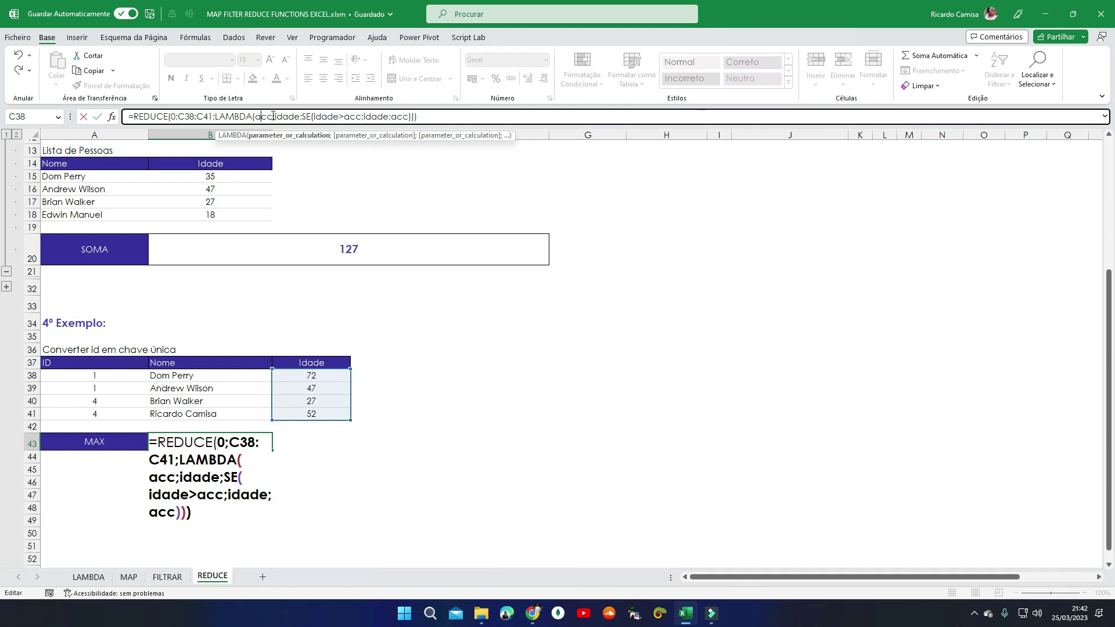
{"action": "left_click_drag", "start_coordinate": [255, 117], "coordinate": [277, 117]}
{"action": "key", "text": "shift+Left"}
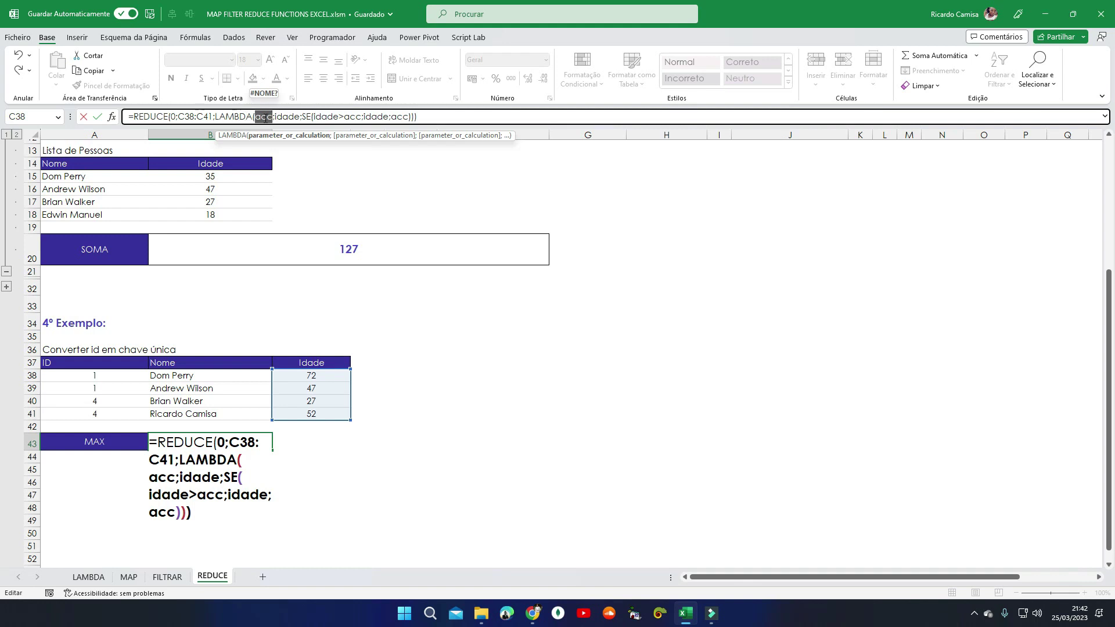
{"action": "double_click", "coordinate": [285, 117]}
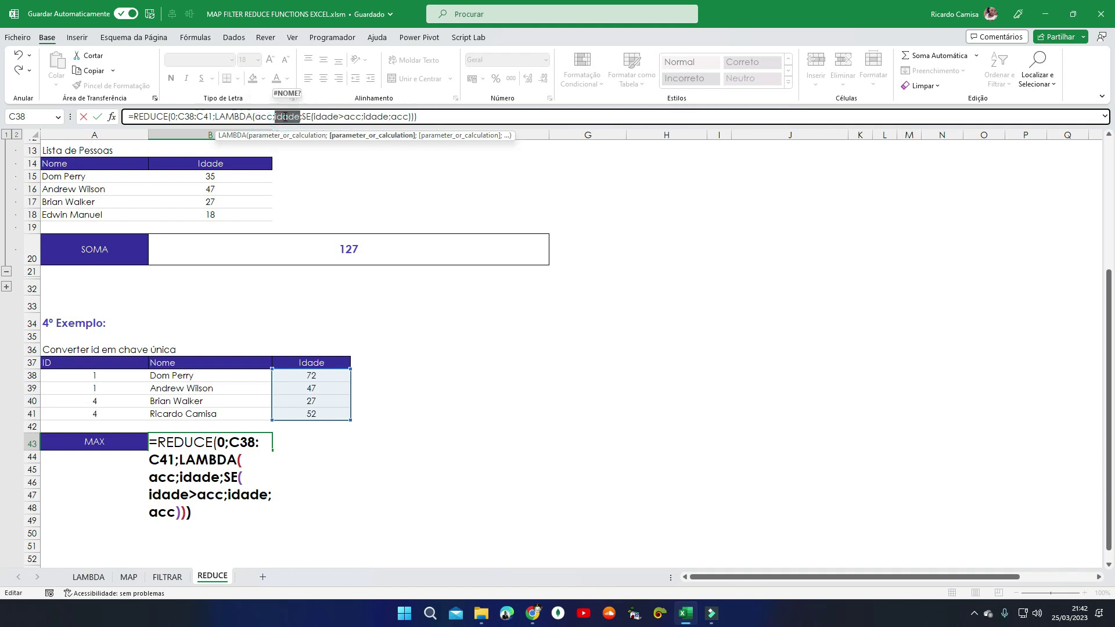
{"action": "double_click", "coordinate": [304, 116]}
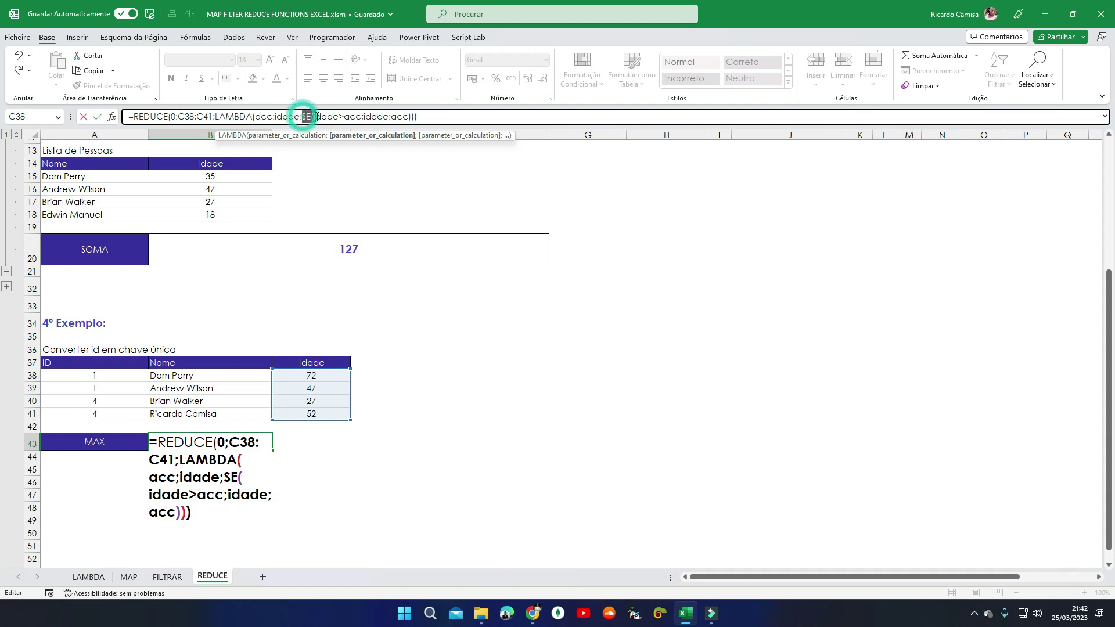
{"action": "double_click", "coordinate": [326, 117]}
{"action": "left_click", "coordinate": [340, 117]}
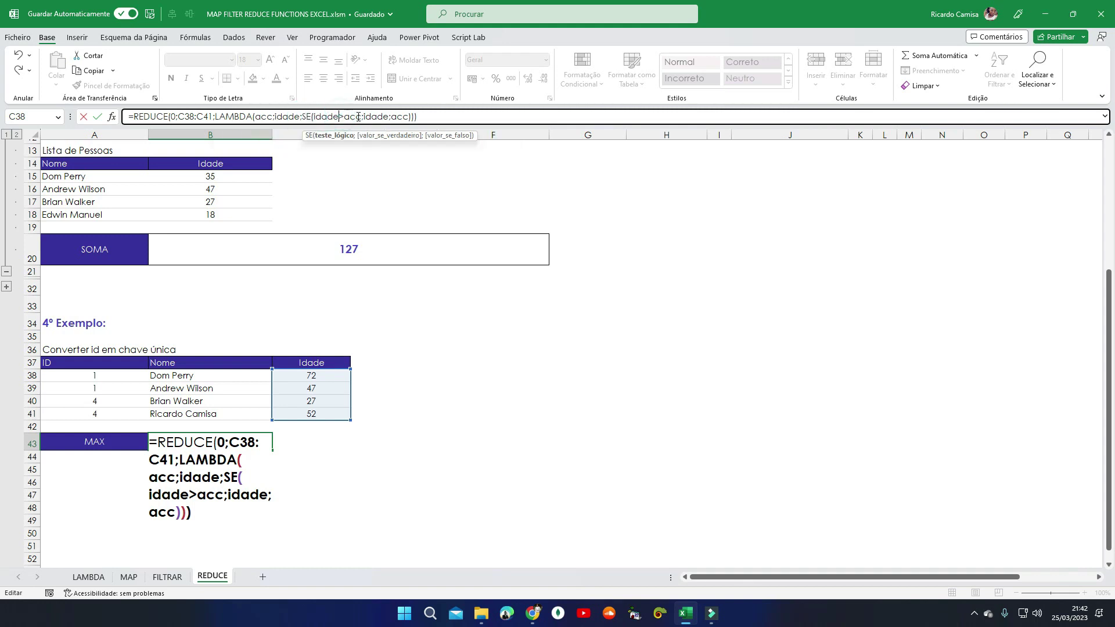
{"action": "double_click", "coordinate": [353, 117]}
{"action": "left_click", "coordinate": [376, 117]}
{"action": "double_click", "coordinate": [400, 116]}
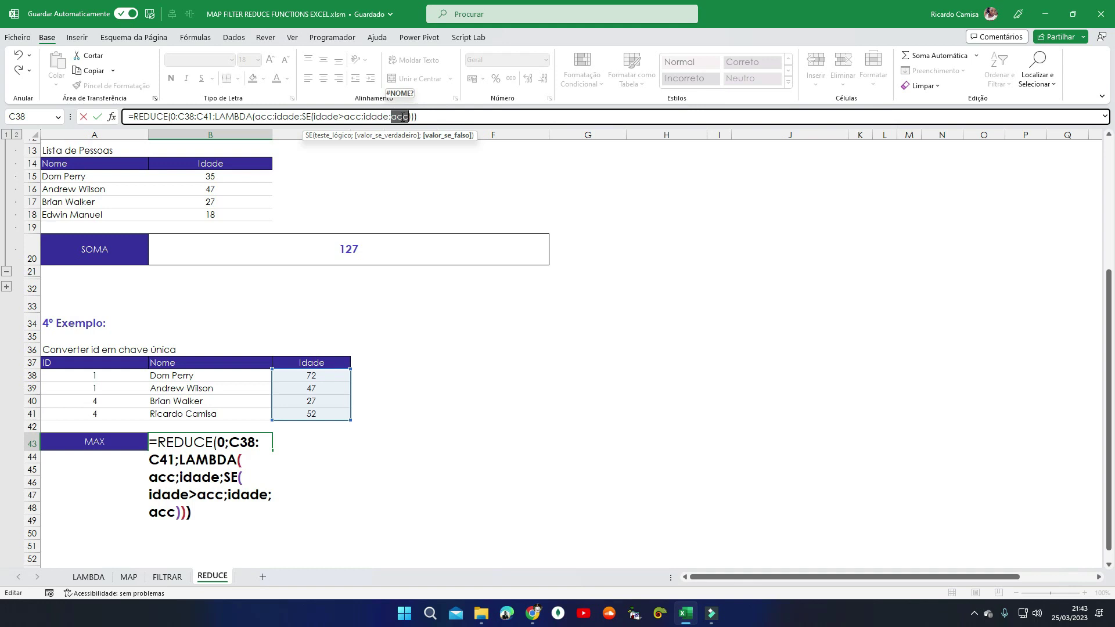
{"action": "key", "text": "Return"}
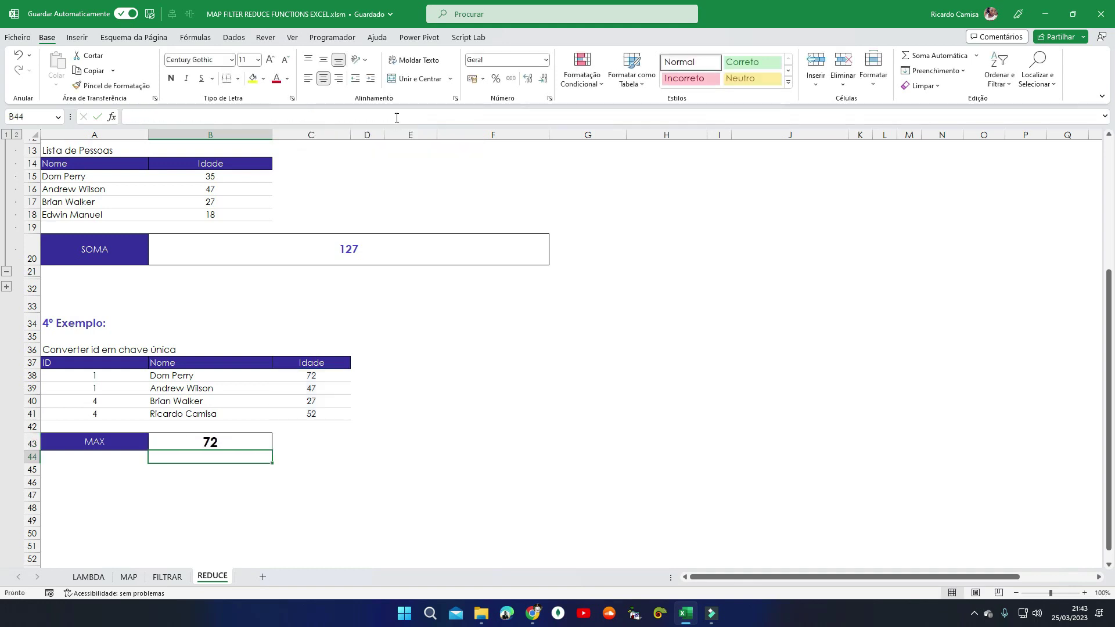
Step: Test the MAX formula by setting the age in C38 to 18 and the age in C41 to 31
{"action": "left_click", "coordinate": [322, 376]}
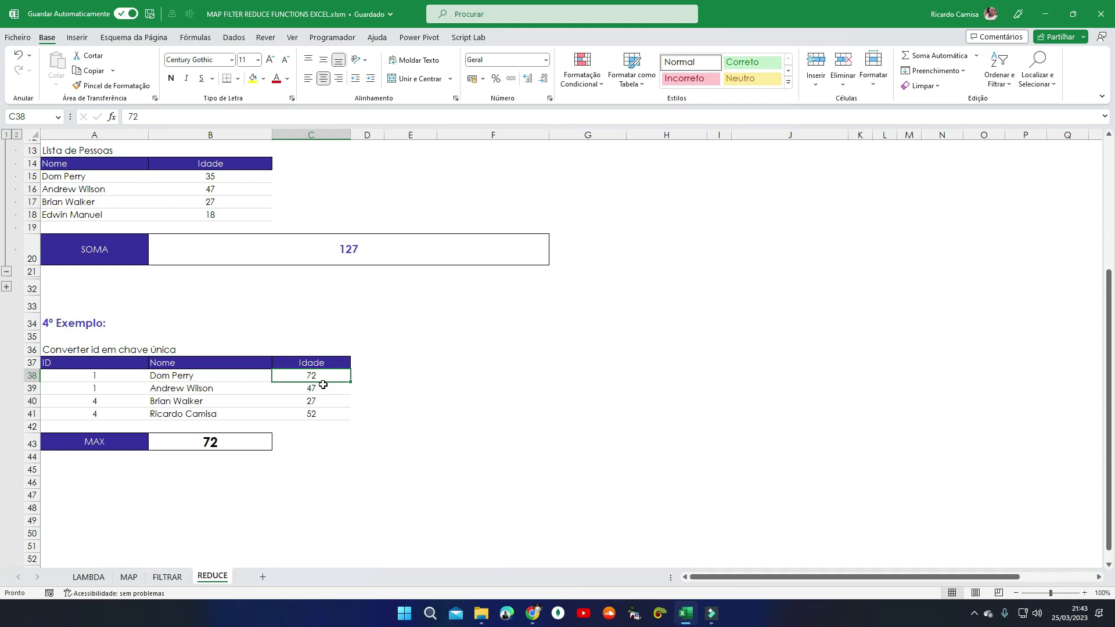
{"action": "type", "text": "18"}
{"action": "key", "text": "Return"}
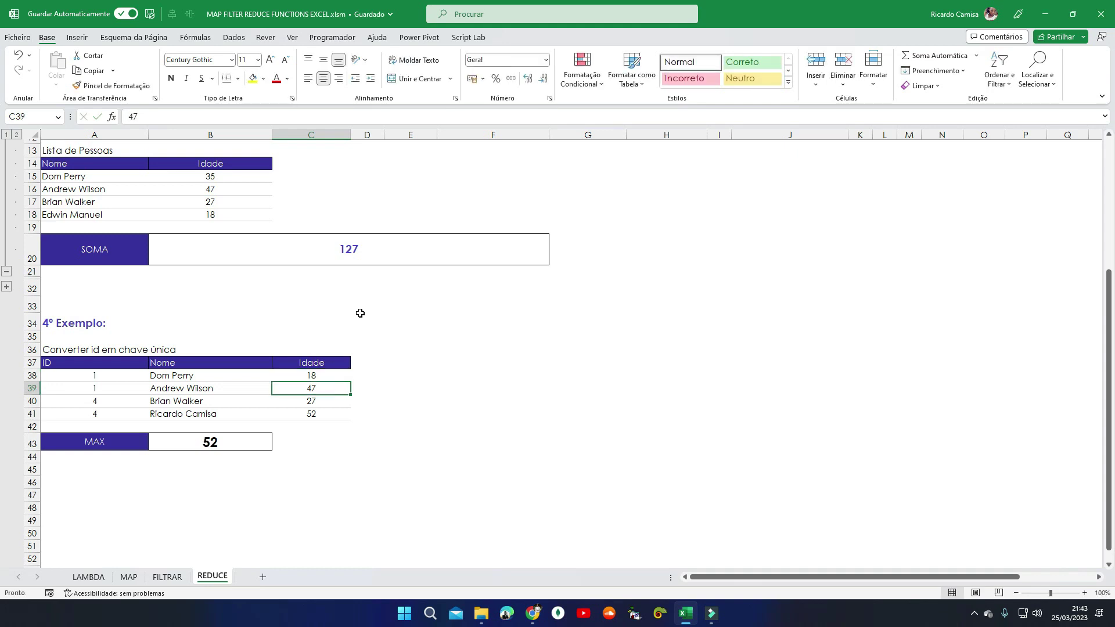
{"action": "left_click", "coordinate": [317, 413]}
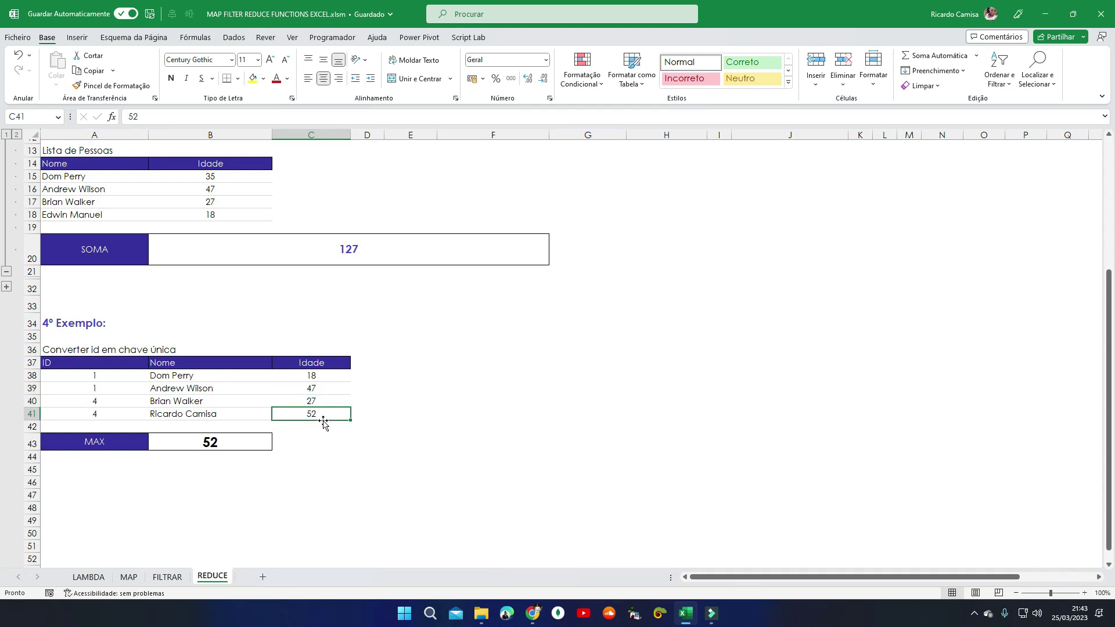
{"action": "type", "text": "31"}
{"action": "key", "text": "Return"}
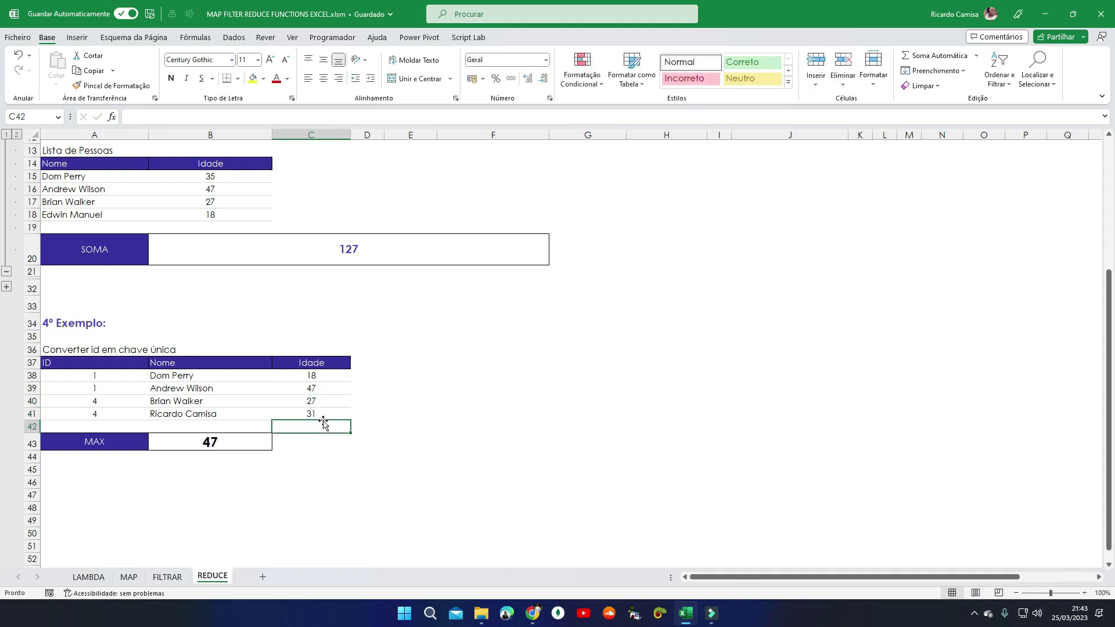
{"action": "left_click", "coordinate": [321, 388]}
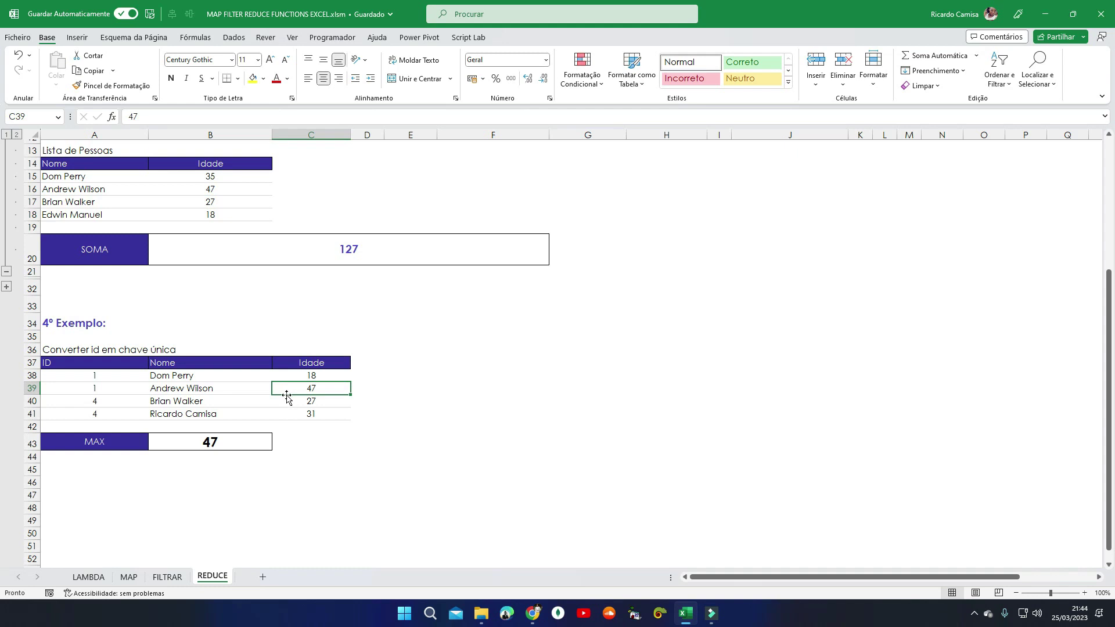
Step: Expand the collapsed 3º Exemplo rows and go over the names in B26:B29 and the empty Array cell B31
{"action": "left_click", "coordinate": [6, 287]}
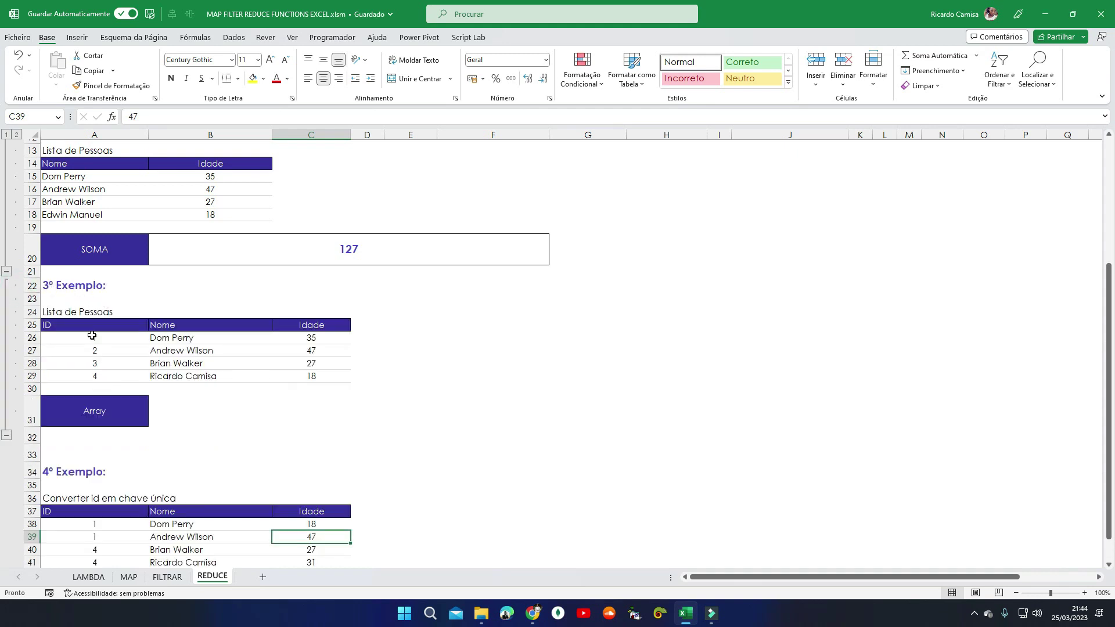
{"action": "left_click", "coordinate": [184, 413]}
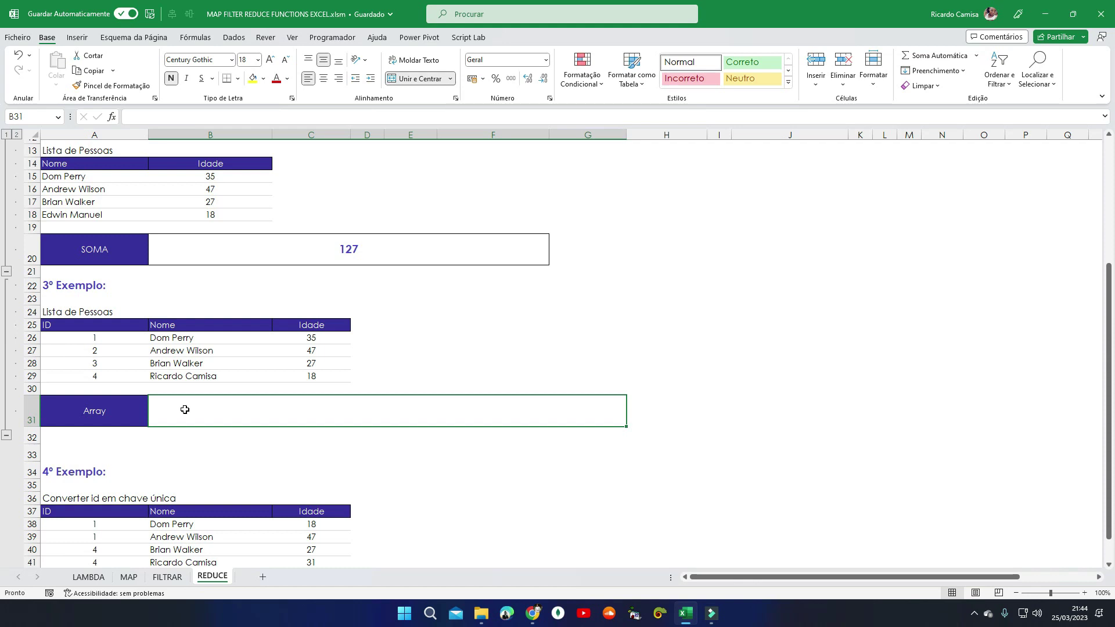
{"action": "left_click", "coordinate": [182, 338]}
{"action": "left_click_drag", "start_coordinate": [178, 352], "coordinate": [180, 377]}
{"action": "left_click", "coordinate": [157, 410]}
Step: Join the four names of the 3º Exemplo list in H31 with the formula =B26&B27&B28&B29
{"action": "left_click", "coordinate": [682, 413]}
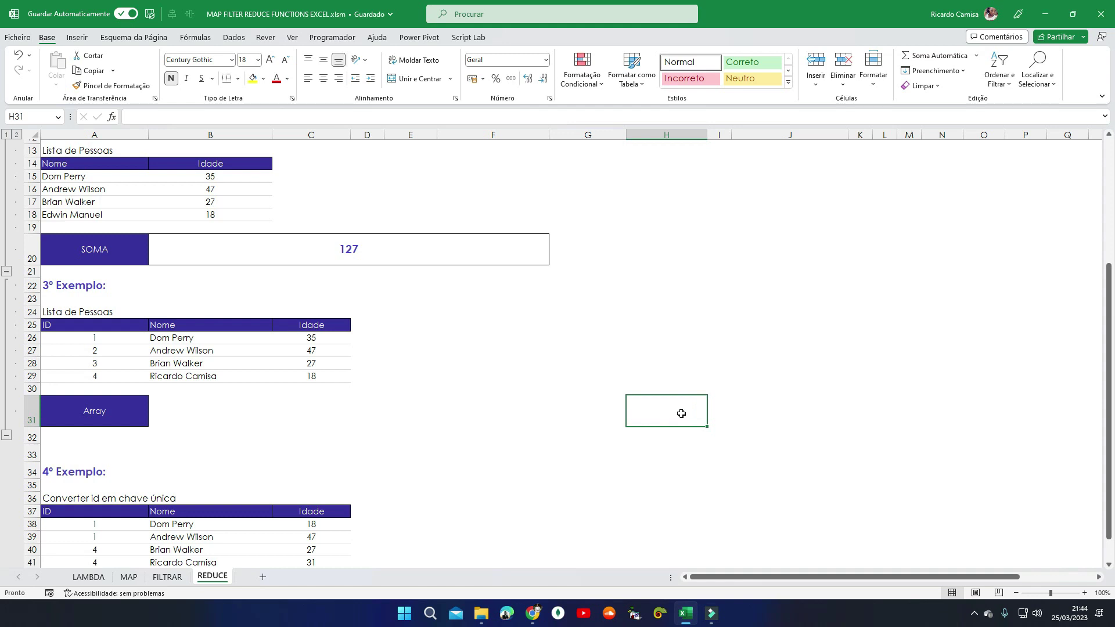
{"action": "type", "text": "="}
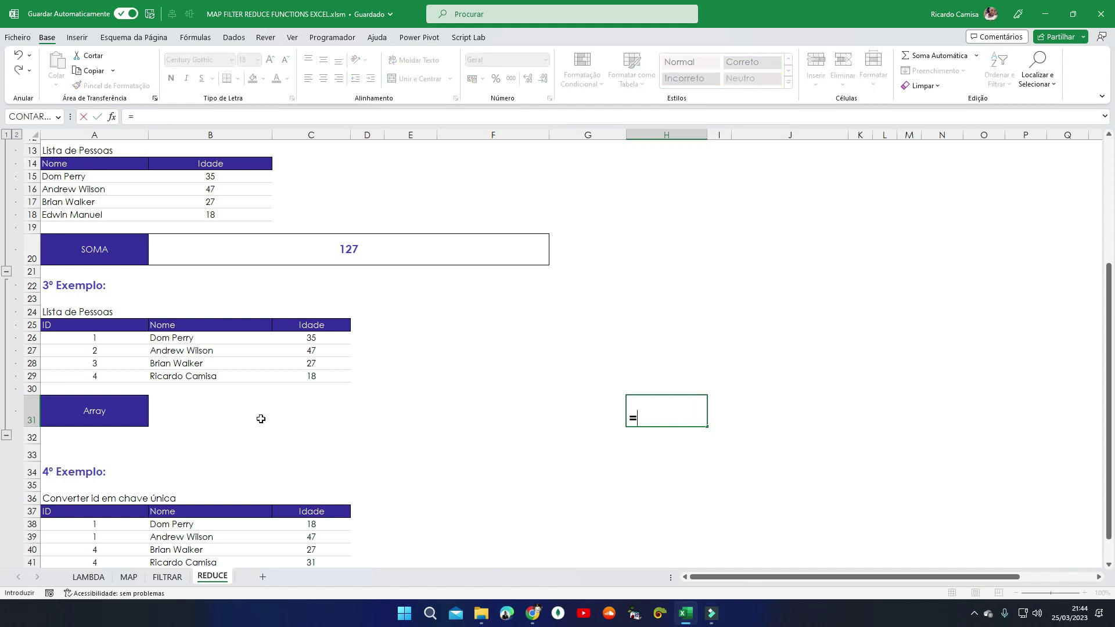
{"action": "left_click", "coordinate": [186, 340]}
{"action": "type", "text": "&"}
{"action": "left_click", "coordinate": [182, 353]}
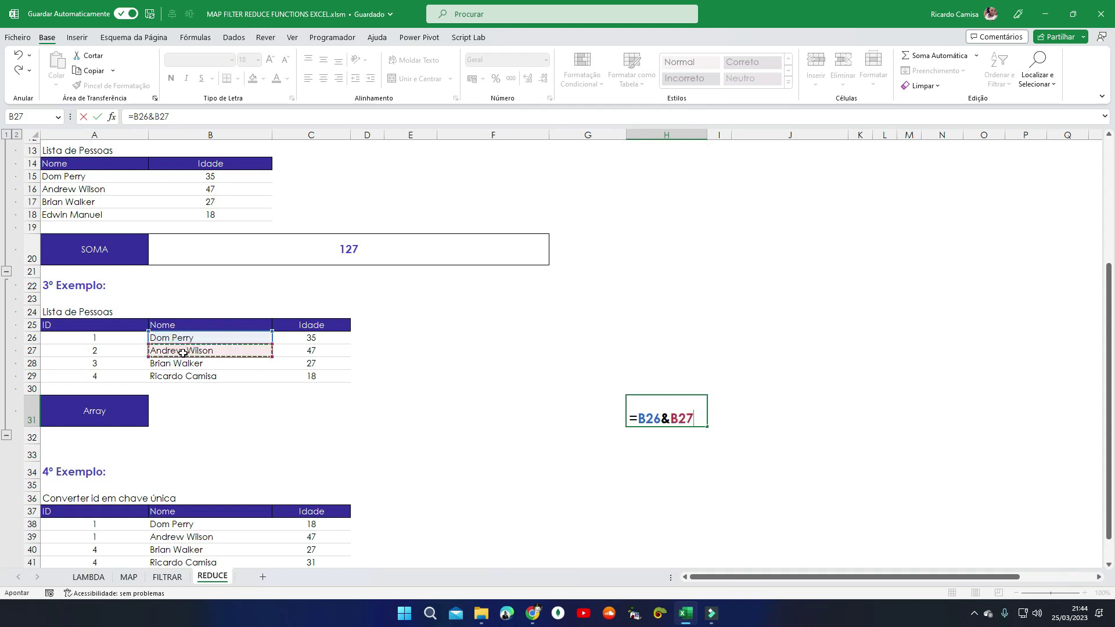
{"action": "type", "text": "&"}
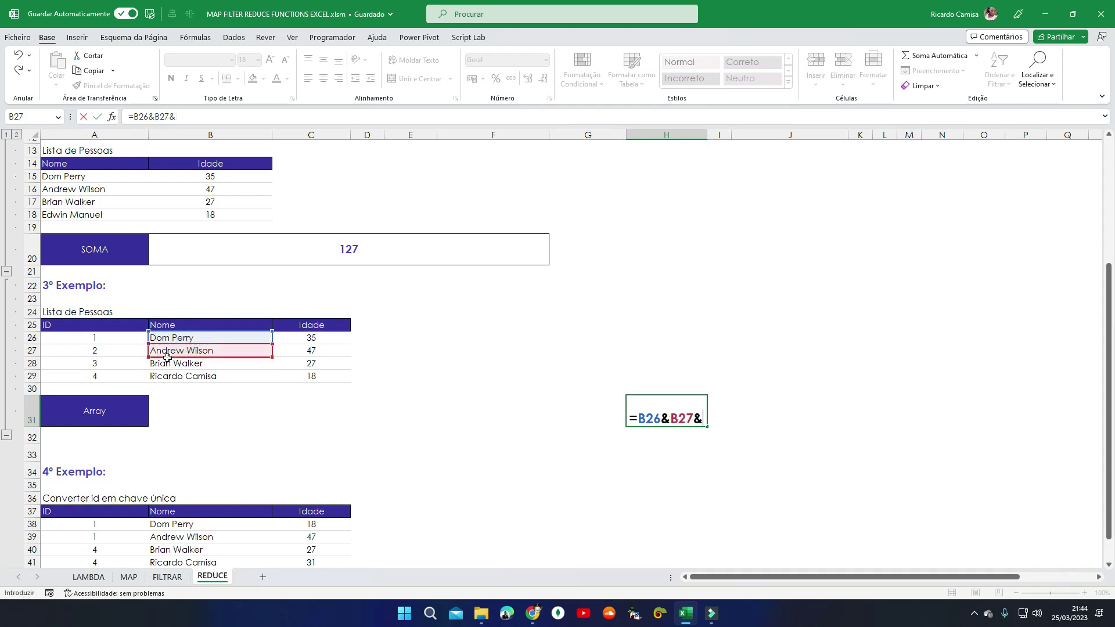
{"action": "left_click", "coordinate": [167, 361]}
{"action": "type", "text": "&"}
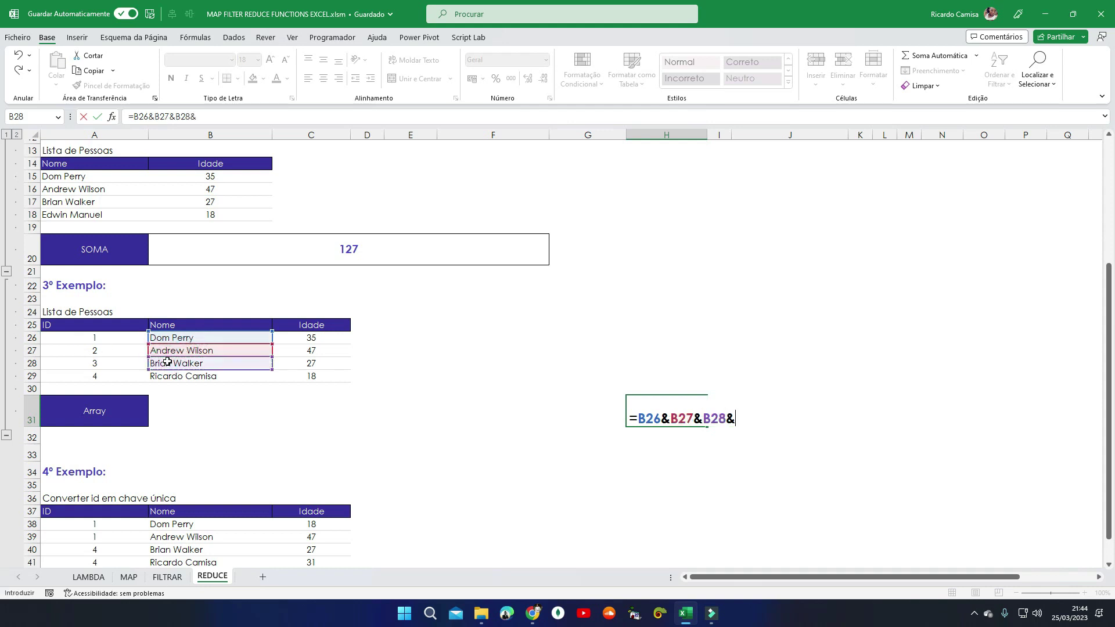
{"action": "left_click", "coordinate": [176, 376]}
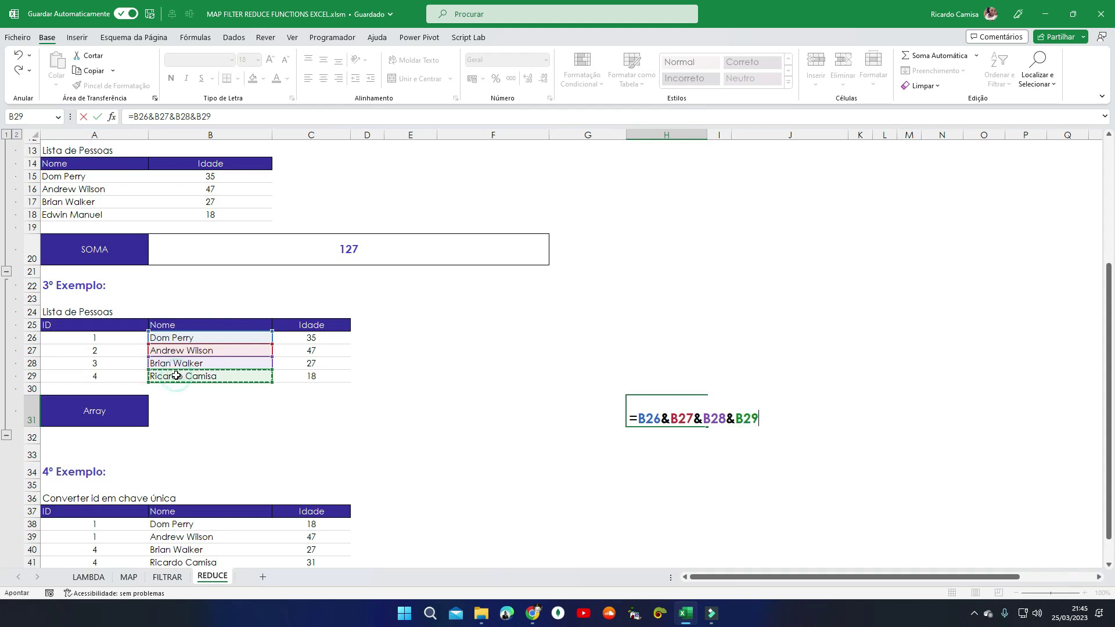
{"action": "key", "text": "Return"}
Step: Insert a ", " separator between B26 and B27 in the H31 concatenation formula
{"action": "left_click", "coordinate": [671, 415]}
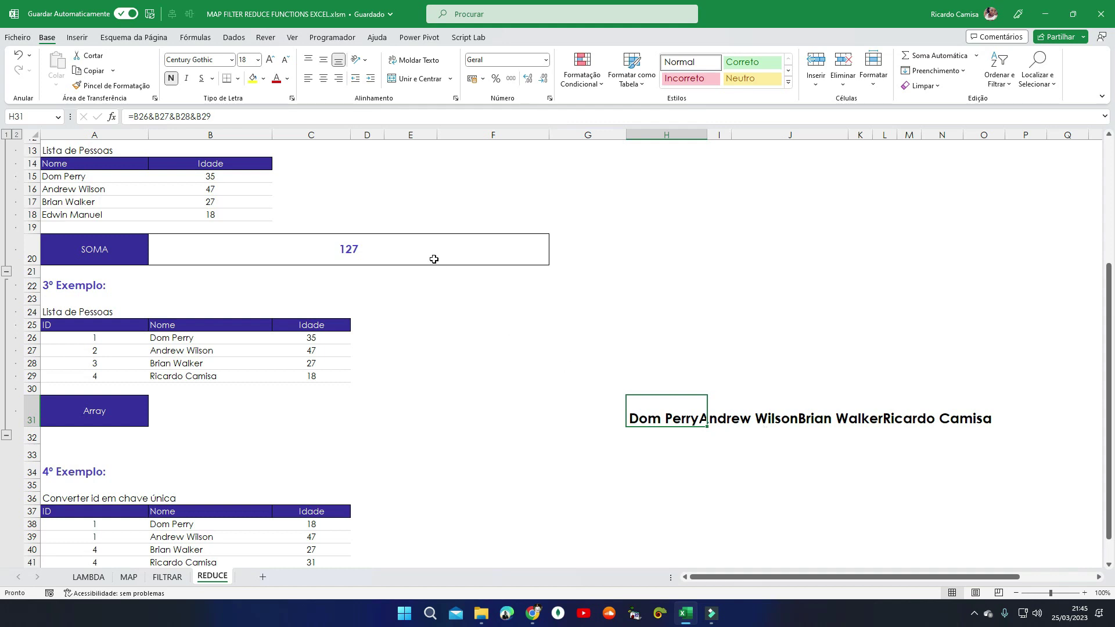
{"action": "left_click", "coordinate": [156, 116]}
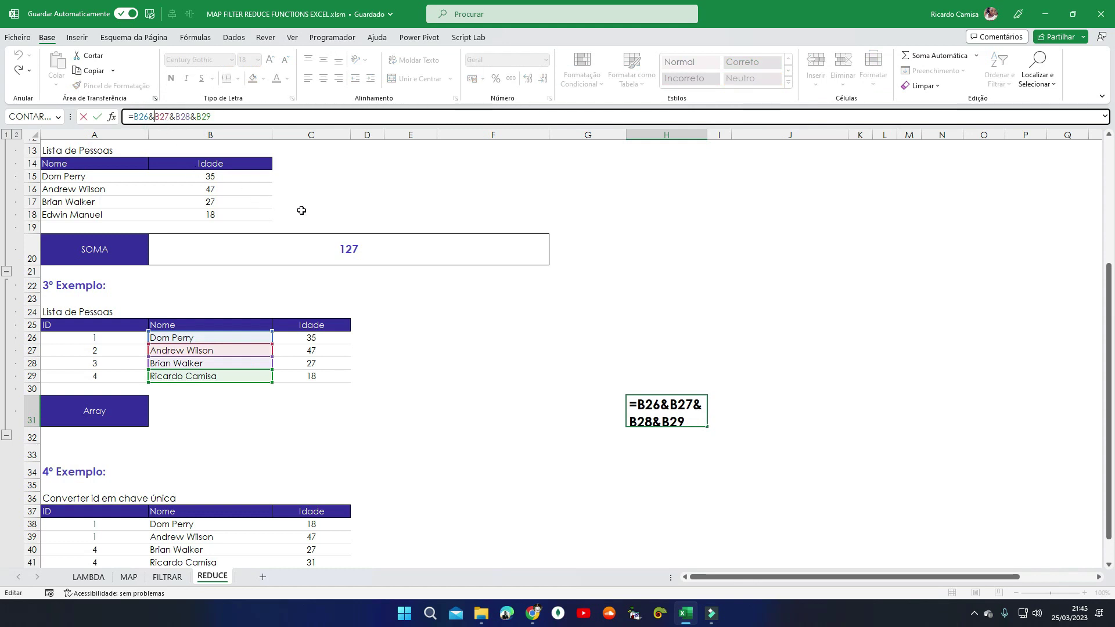
{"action": "type", "text": "\""}
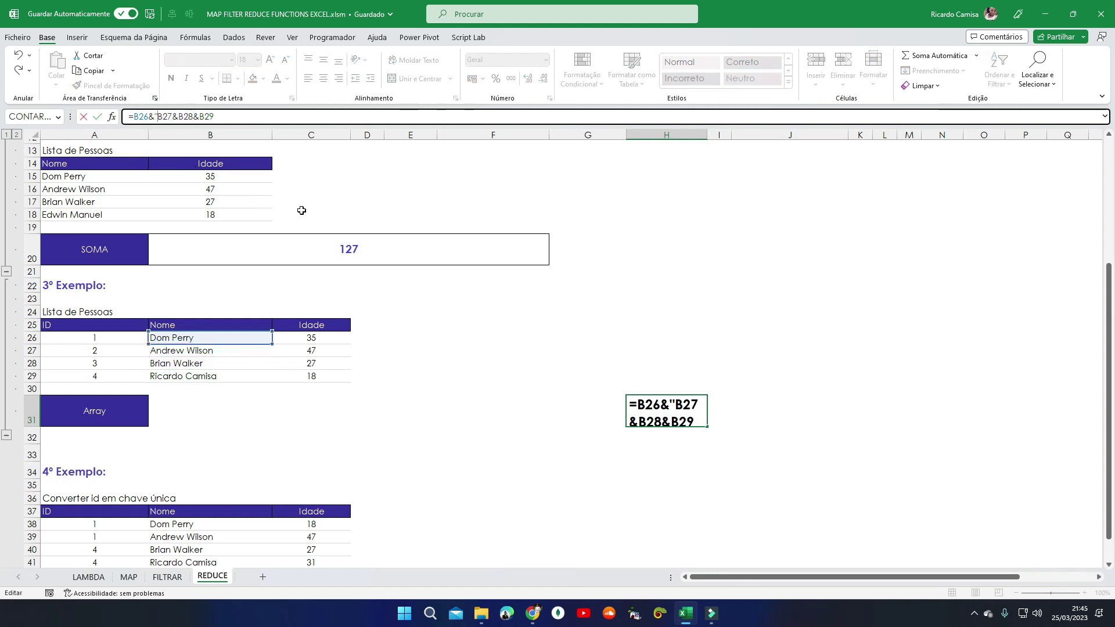
{"action": "type", "text": ", \""}
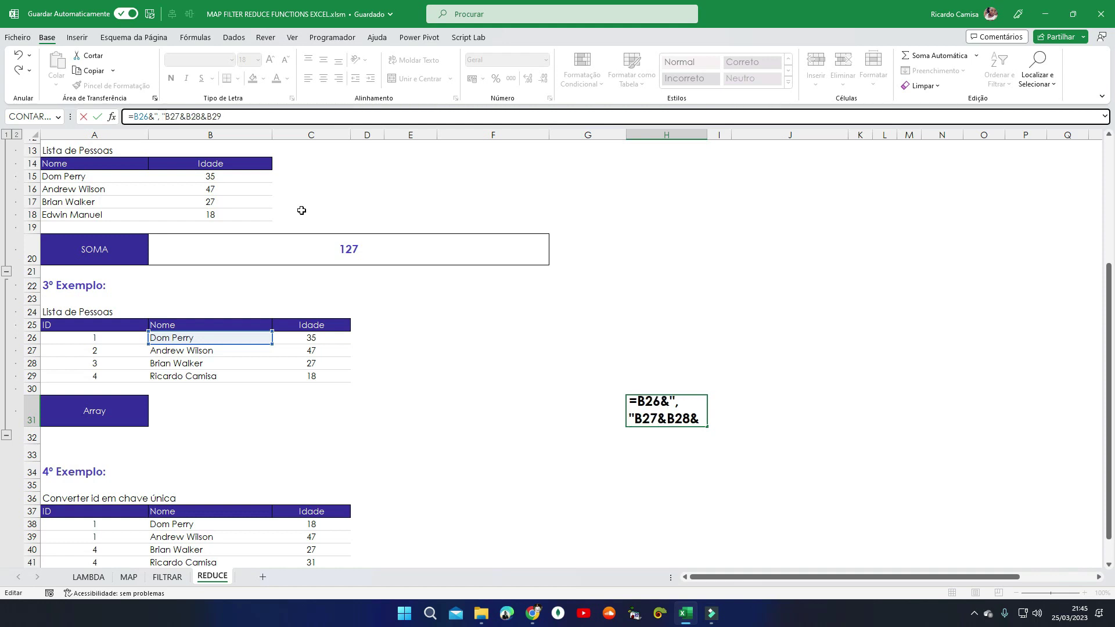
{"action": "type", "text": "&"}
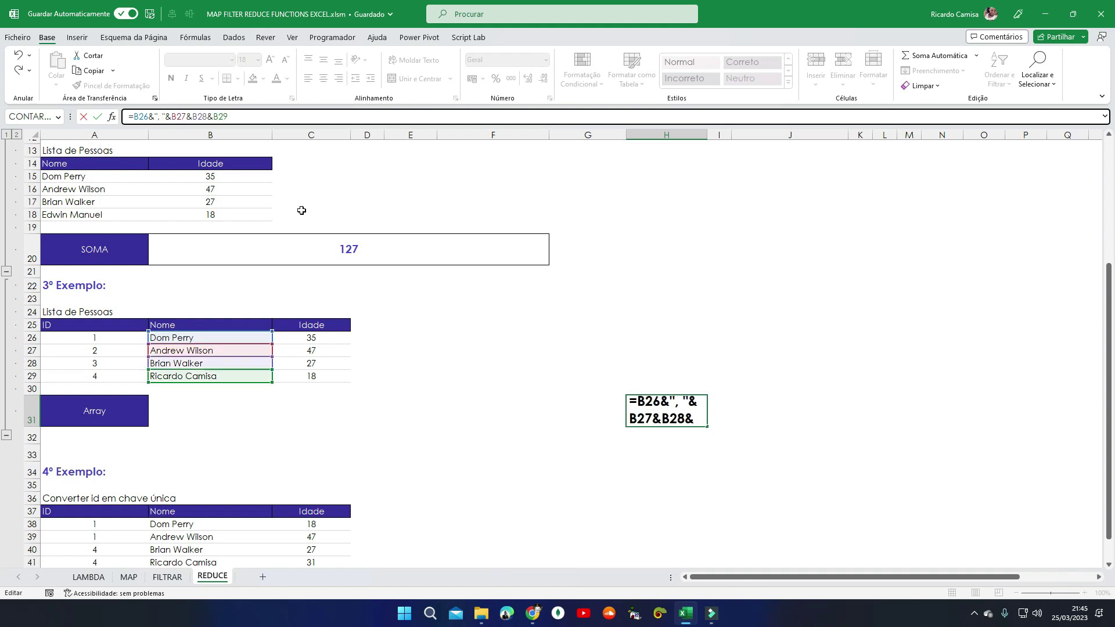
Step: Copy the ", " separator before B28 and before B29, and enter the H31 formula
{"action": "left_click_drag", "start_coordinate": [172, 117], "coordinate": [155, 116]}
{"action": "key", "text": "ctrl+c"}
{"action": "left_click", "coordinate": [193, 117]}
{"action": "key", "text": "ctrl+v"}
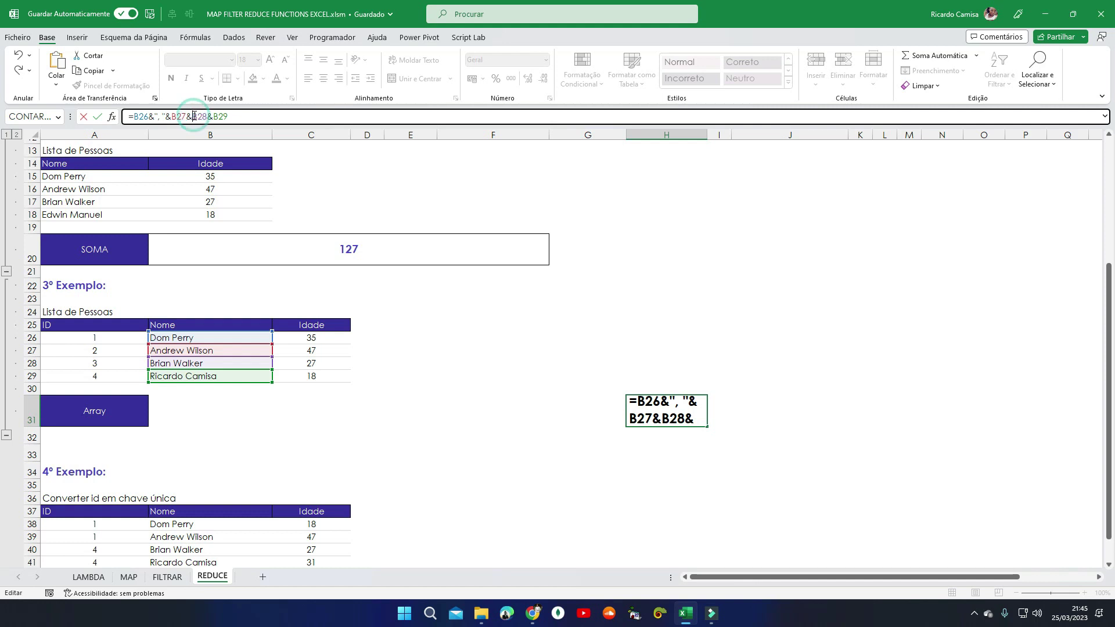
{"action": "left_click", "coordinate": [230, 116]}
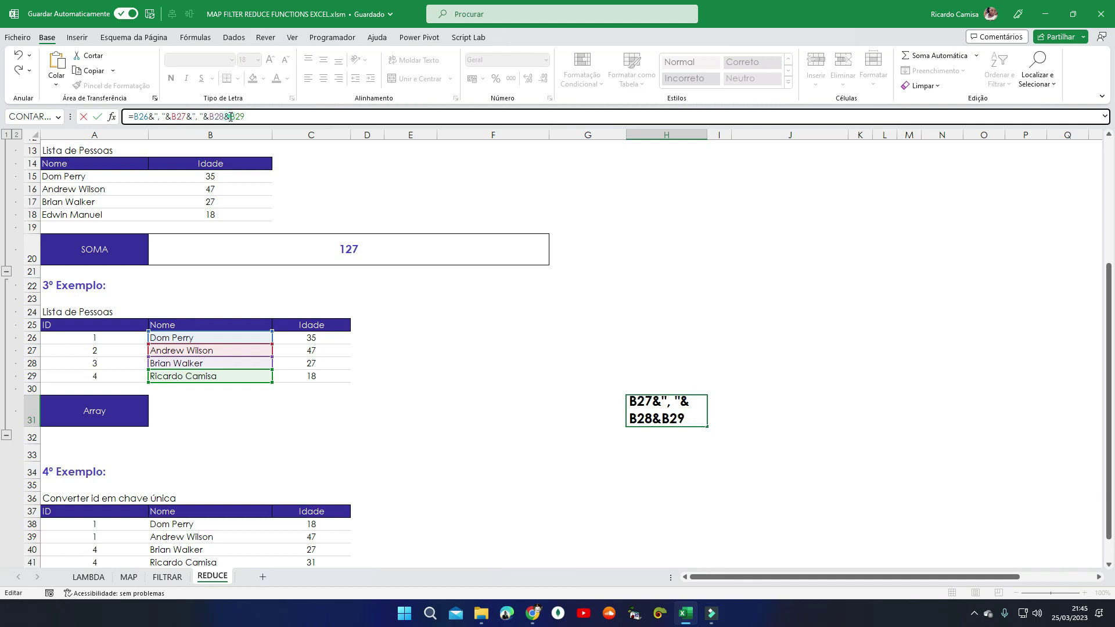
{"action": "key", "text": "ctrl+v"}
{"action": "key", "text": "Return"}
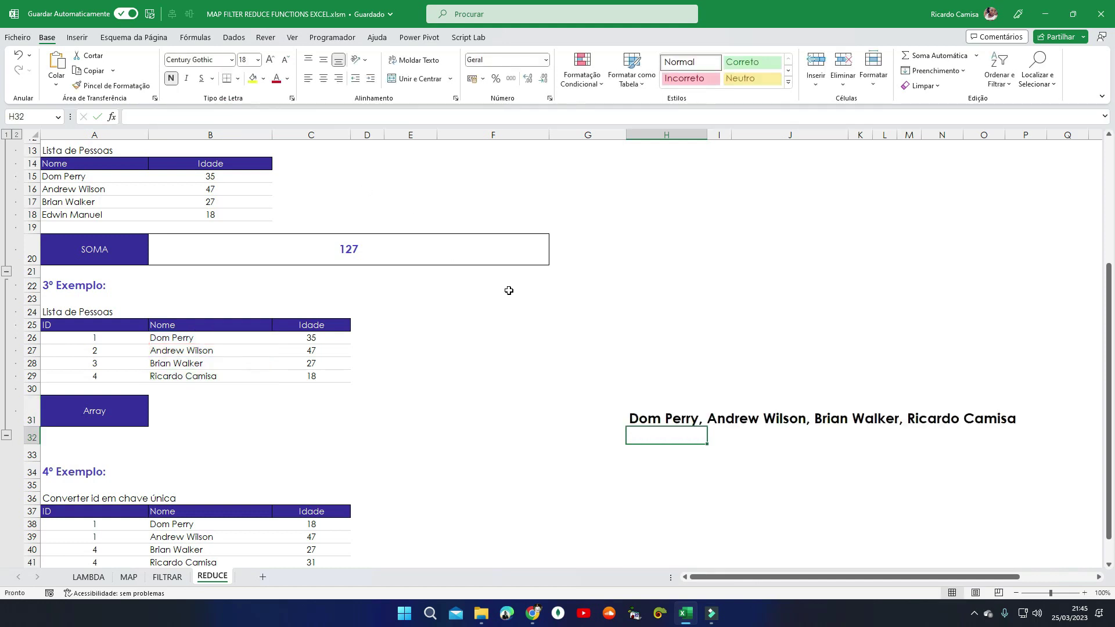
Step: Go over the manual concatenation formula in H31 and clear that cell
{"action": "left_click", "coordinate": [666, 417]}
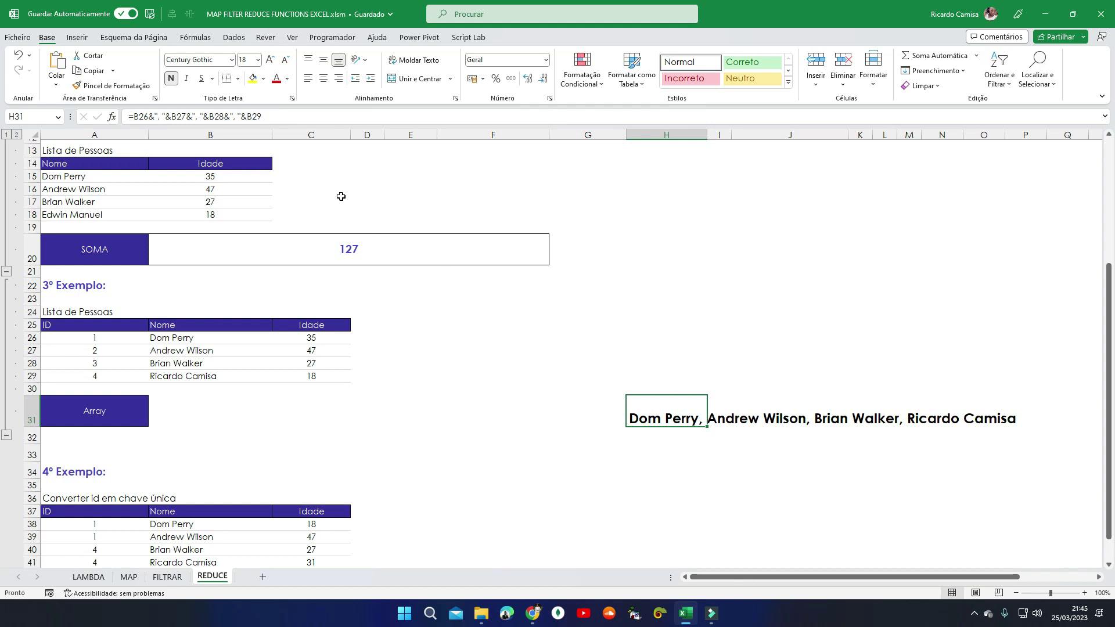
{"action": "left_click", "coordinate": [227, 416]}
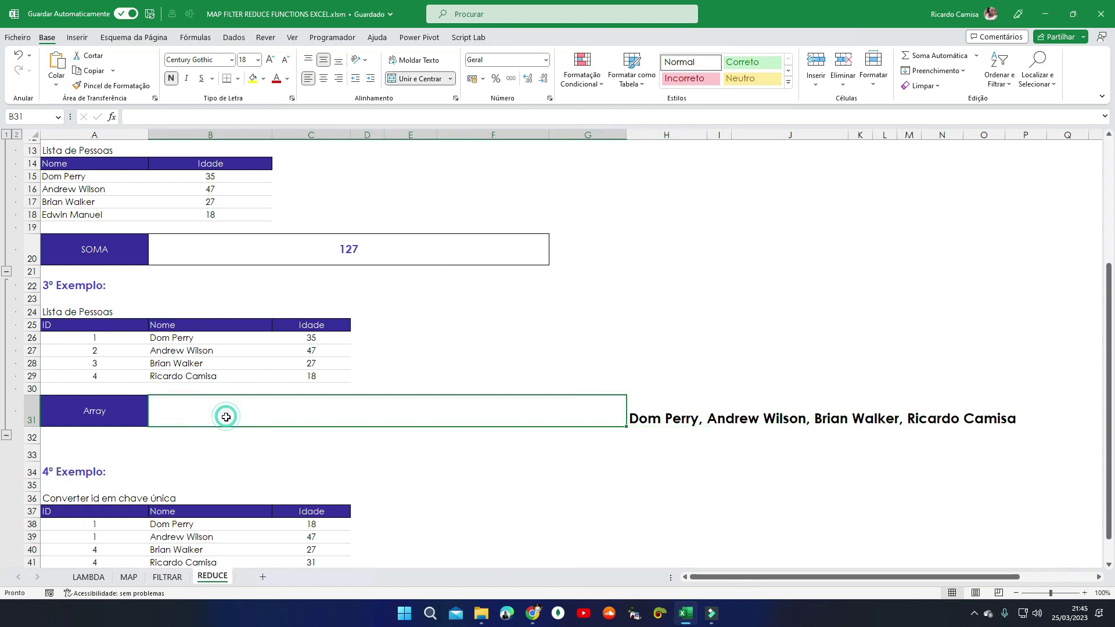
{"action": "left_click", "coordinate": [645, 420]}
{"action": "key", "text": "Delete"}
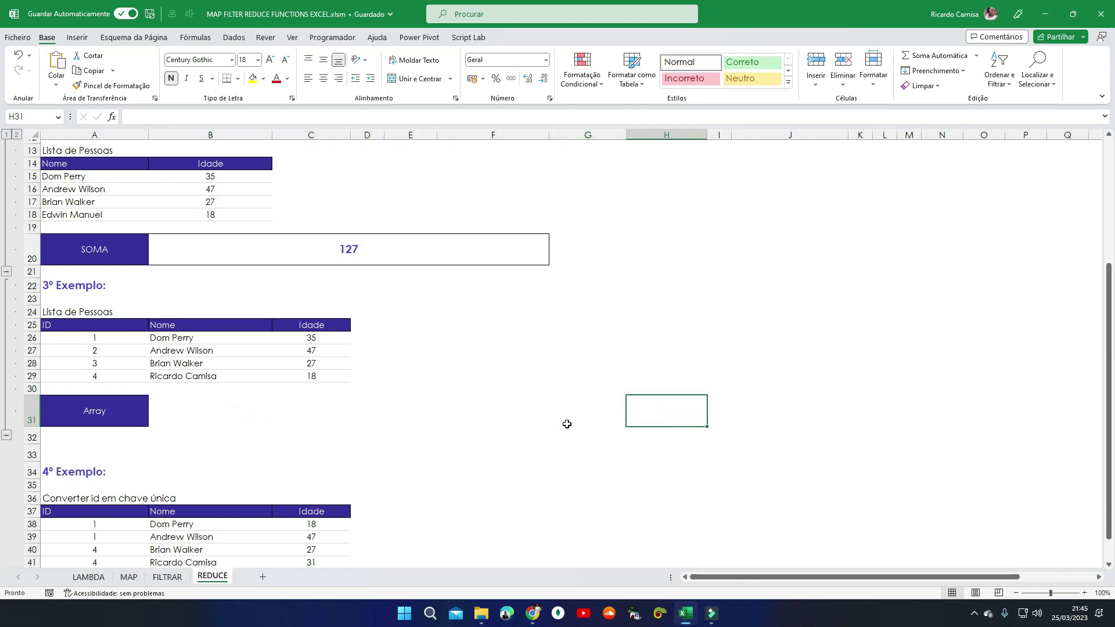
Step: Start a REDUCE formula in the Array cell B31 with an empty text "" as initial value and B26:B29 as the array
{"action": "left_click", "coordinate": [211, 410]}
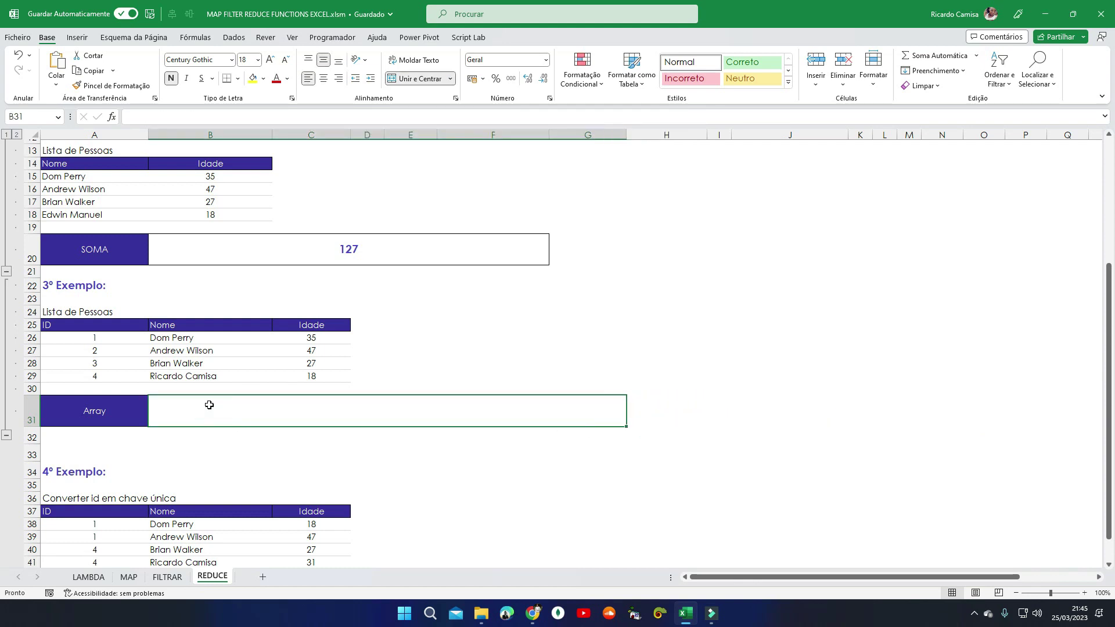
{"action": "type", "text": "=REC"}
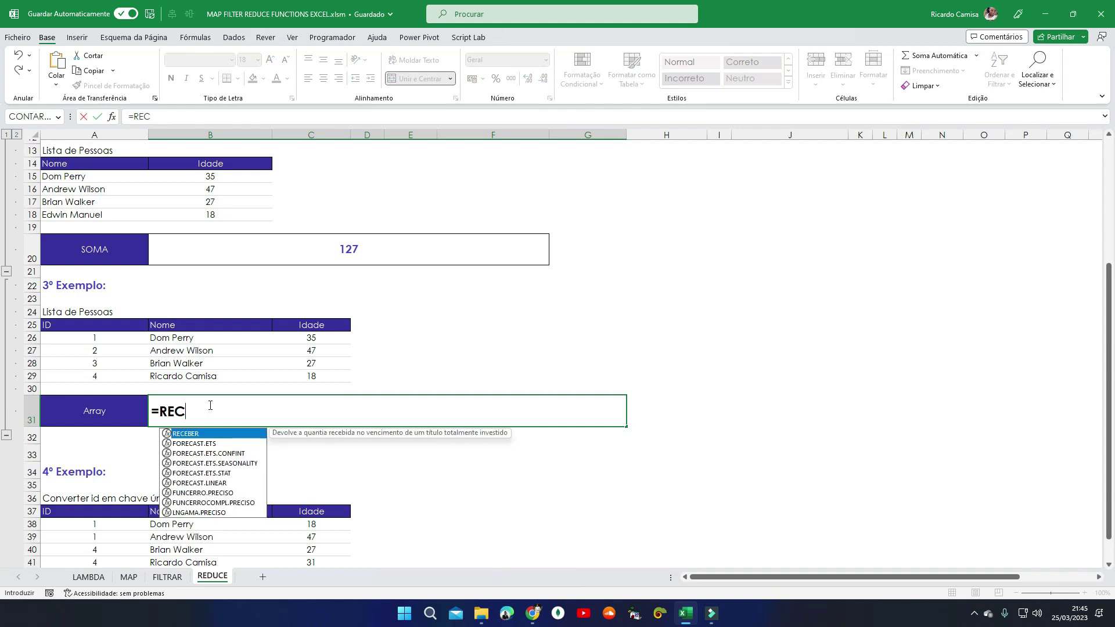
{"action": "key", "text": "BackSpace"}
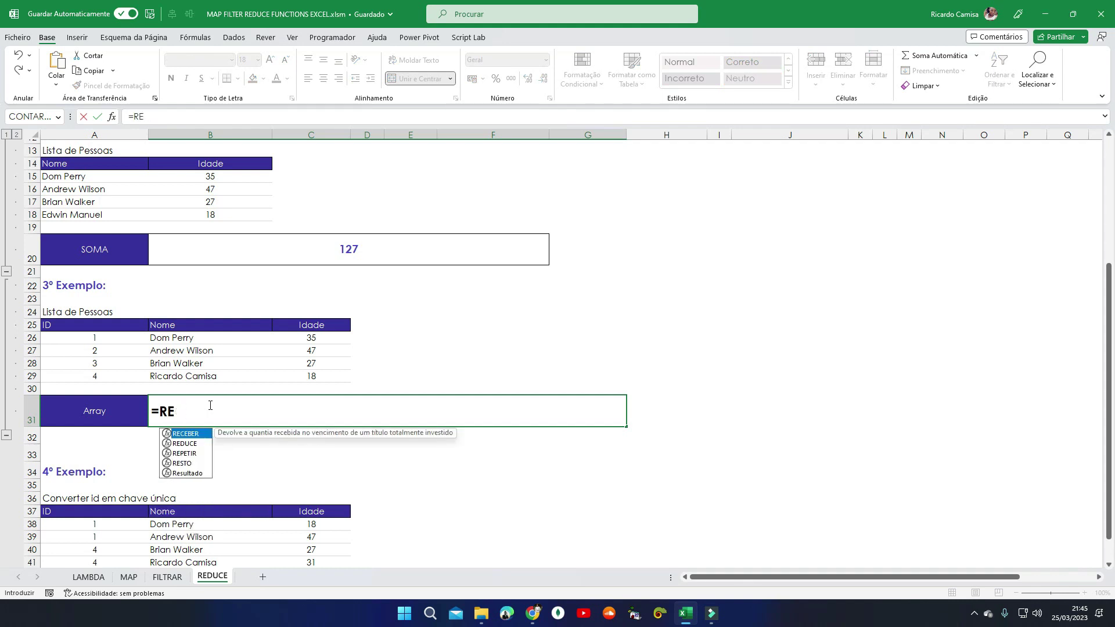
{"action": "type", "text": "DU"}
{"action": "key", "text": "Tab"}
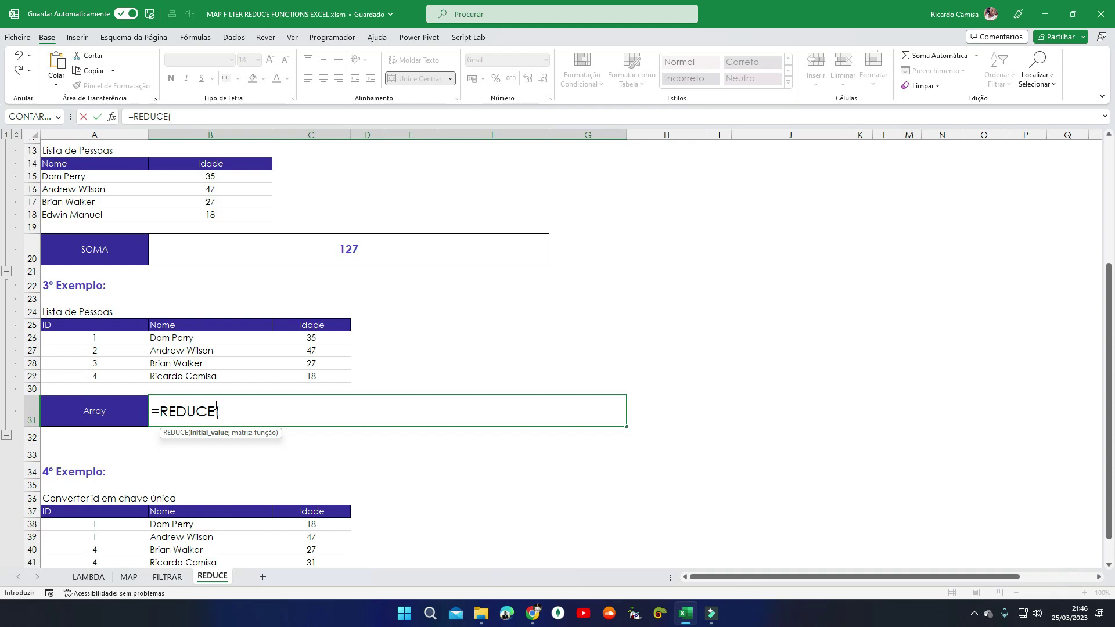
{"action": "type", "text": "\""}
{"action": "type", "text": "\";"}
{"action": "left_click_drag", "start_coordinate": [216, 341], "coordinate": [213, 376]}
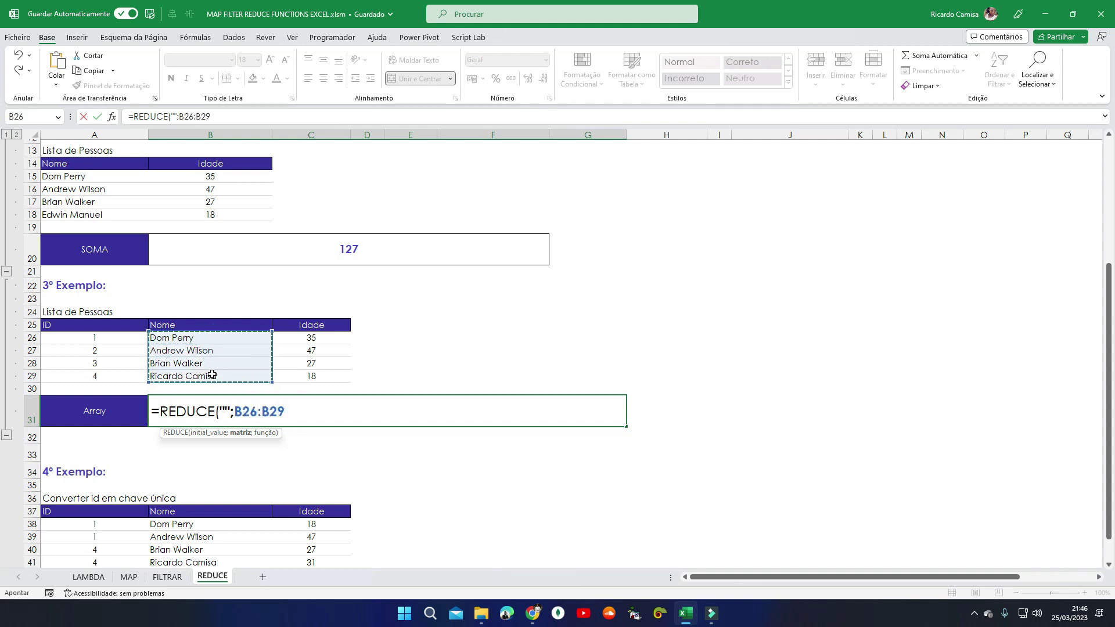
Step: Add a LAMBDA with parameters acc and nome and the calculation acc&nome, and enter the REDUCE formula in B31
{"action": "type", "text": ";LAMBDA("}
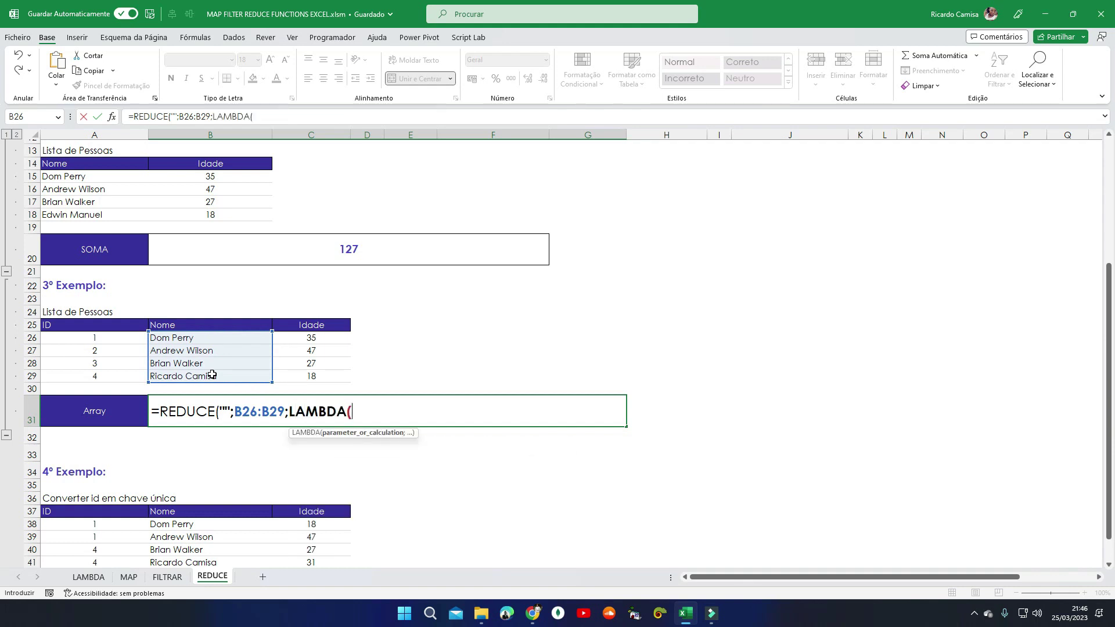
{"action": "type", "text": "acc;"}
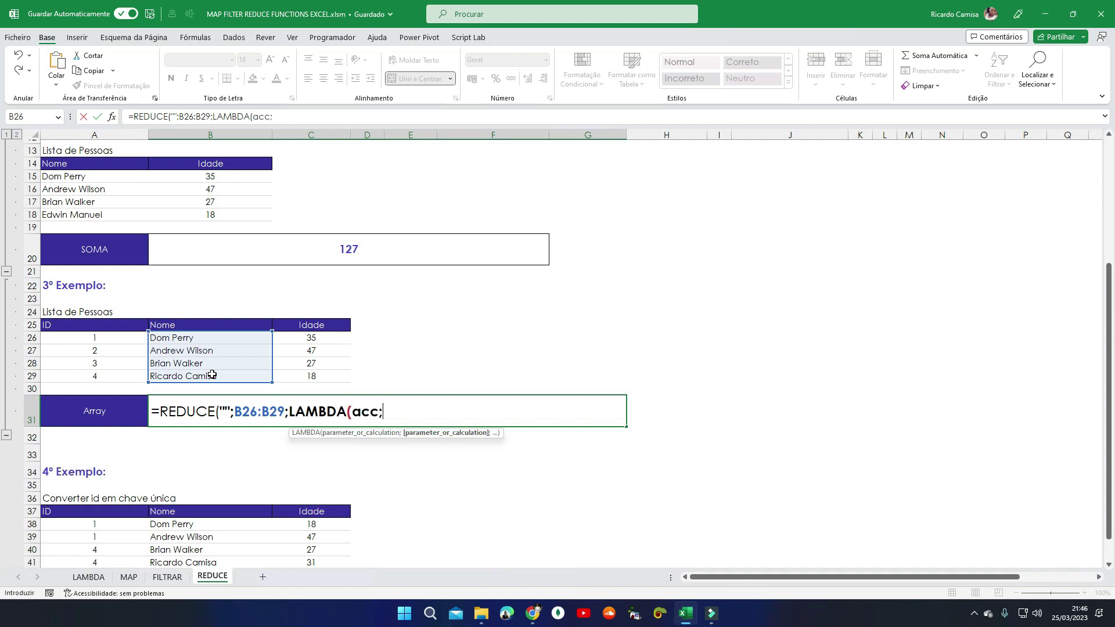
{"action": "type", "text": "nome"}
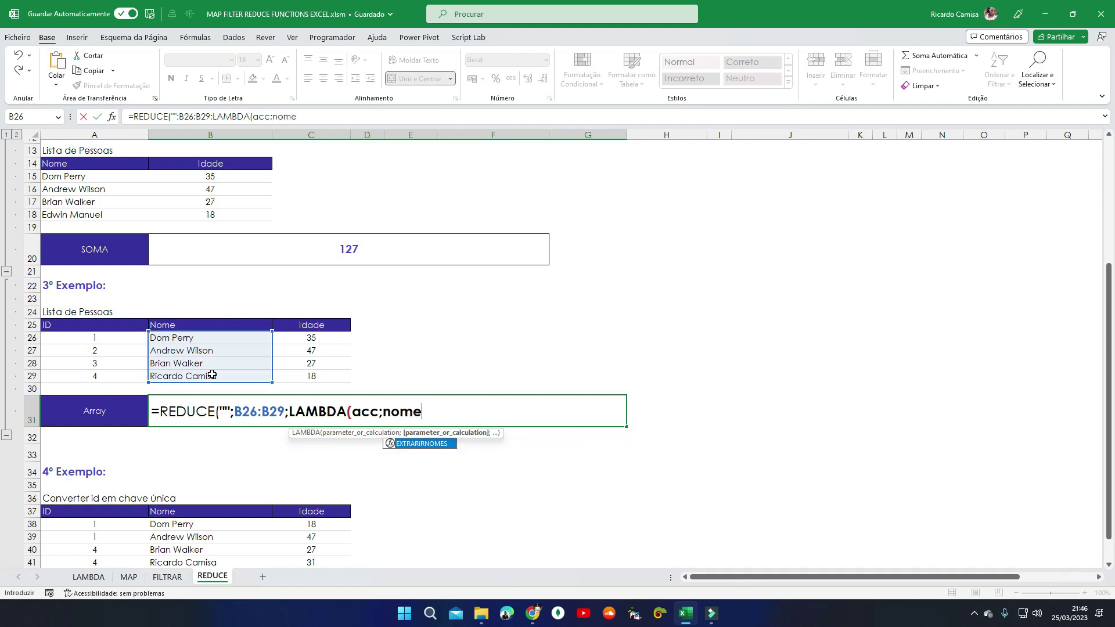
{"action": "type", "text": ";"}
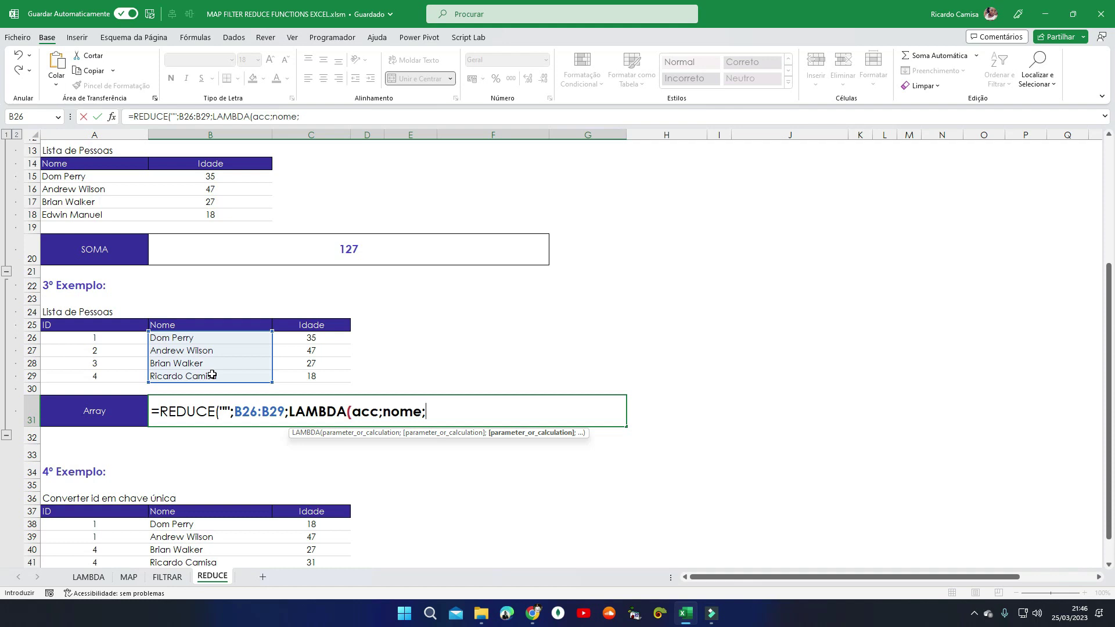
{"action": "type", "text": "acc&nome"}
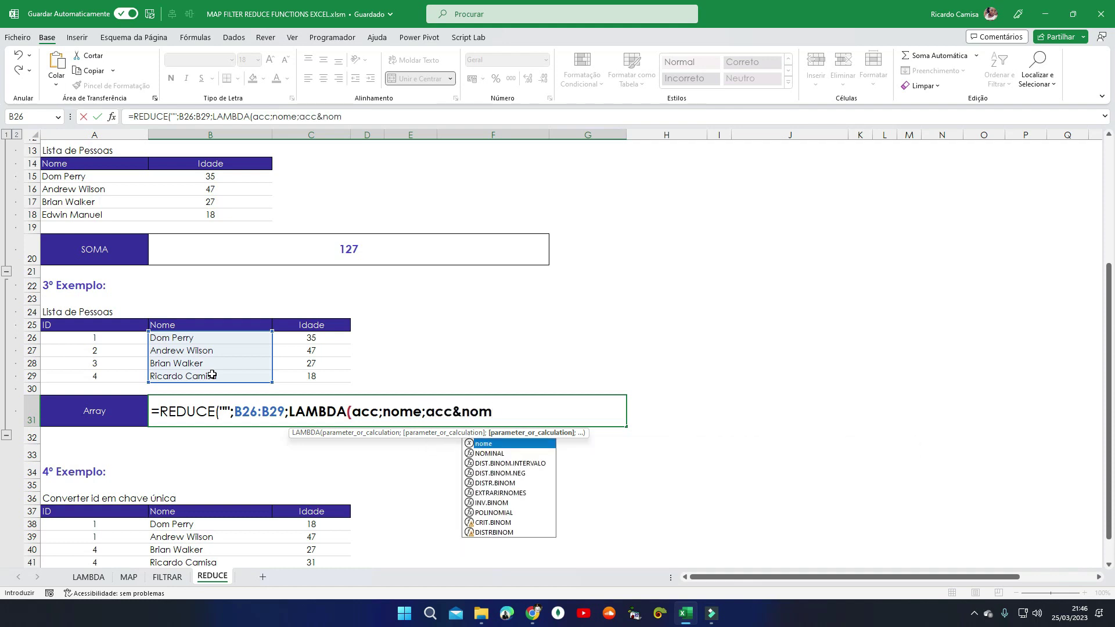
{"action": "type", "text": ")"}
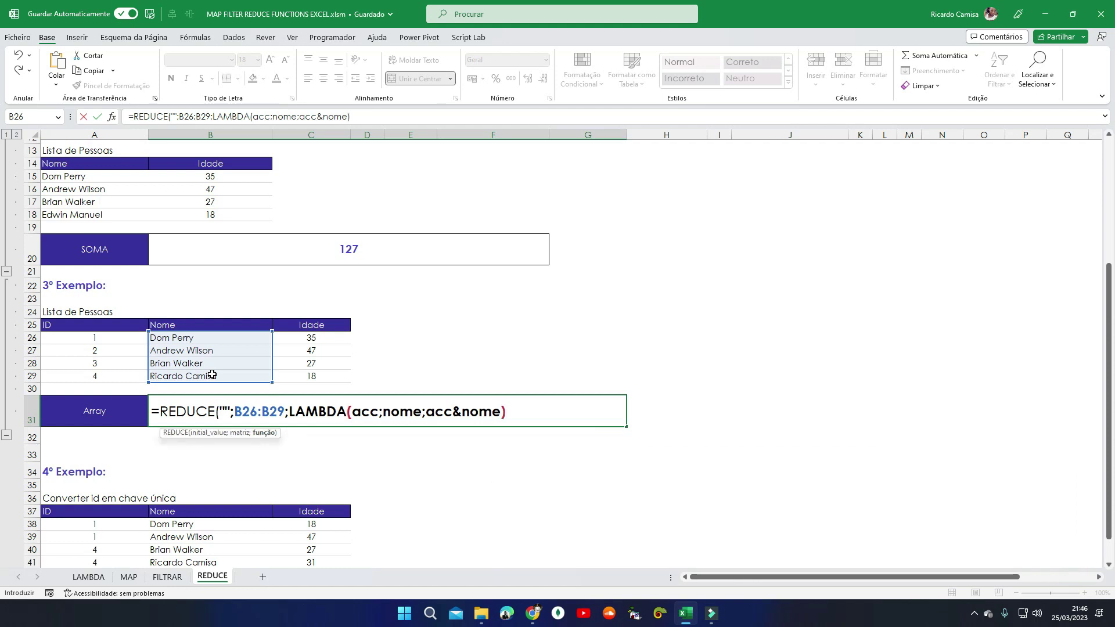
{"action": "key", "text": "Return"}
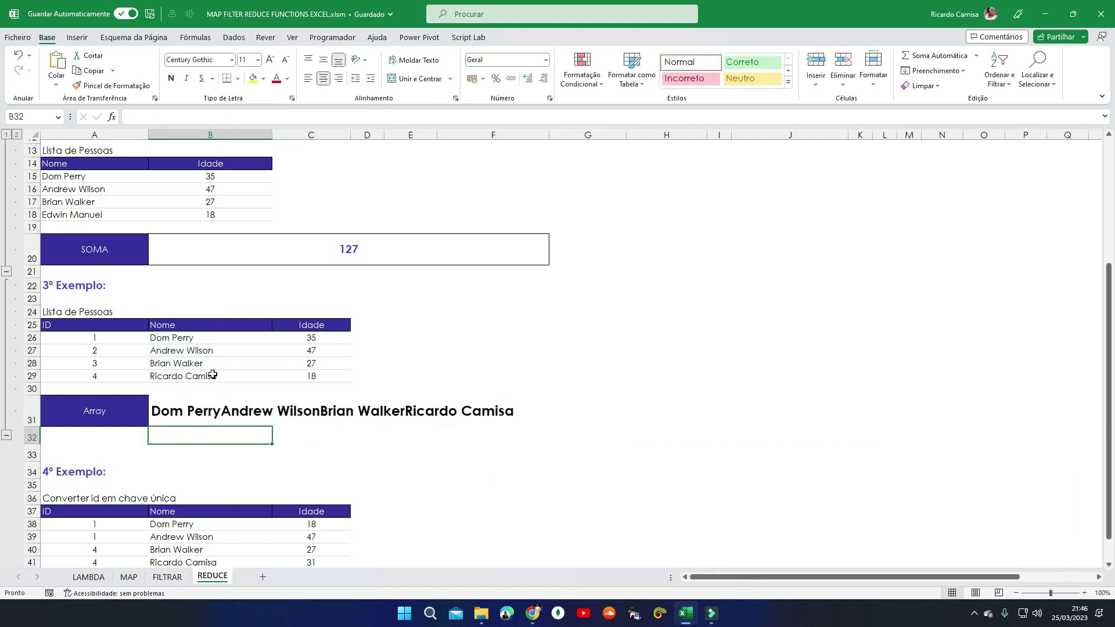
Step: Insert the ", " separator between acc and nome in the B31 LAMBDA calculation, making it acc&", "&nome
{"action": "left_click", "coordinate": [187, 415]}
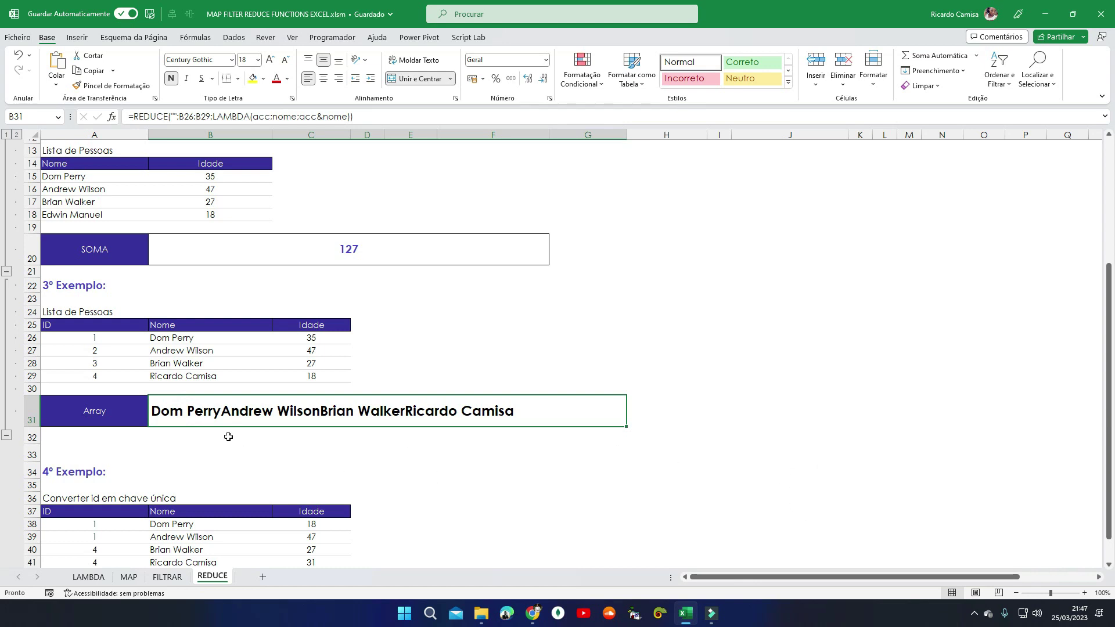
{"action": "left_click", "coordinate": [186, 416]}
{"action": "left_click", "coordinate": [323, 115]}
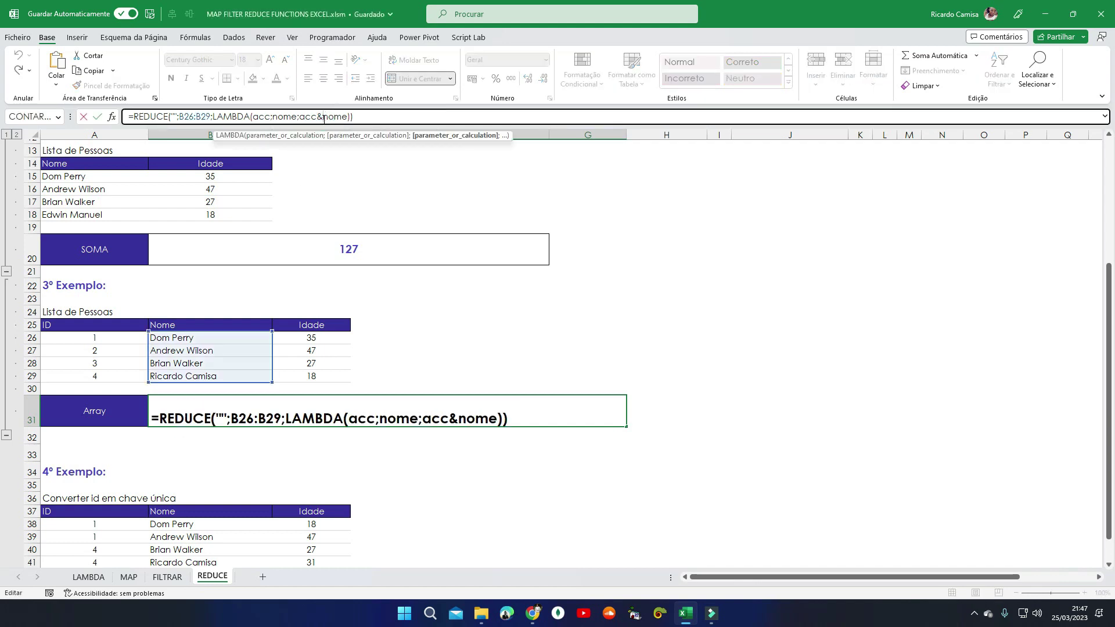
{"action": "double_click", "coordinate": [308, 116]}
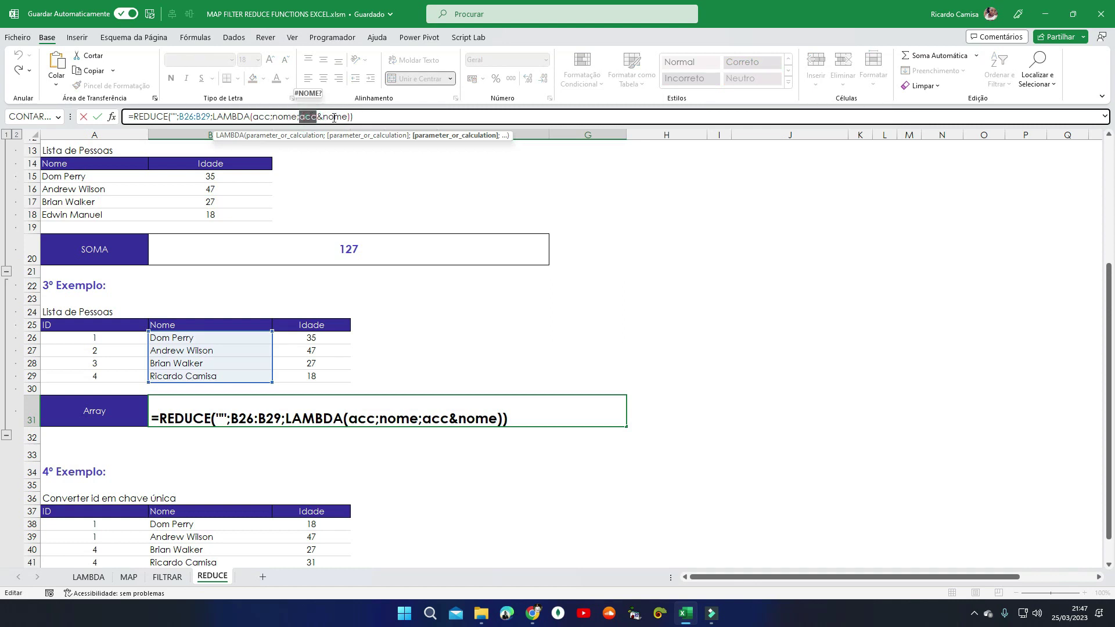
{"action": "left_click", "coordinate": [322, 117]}
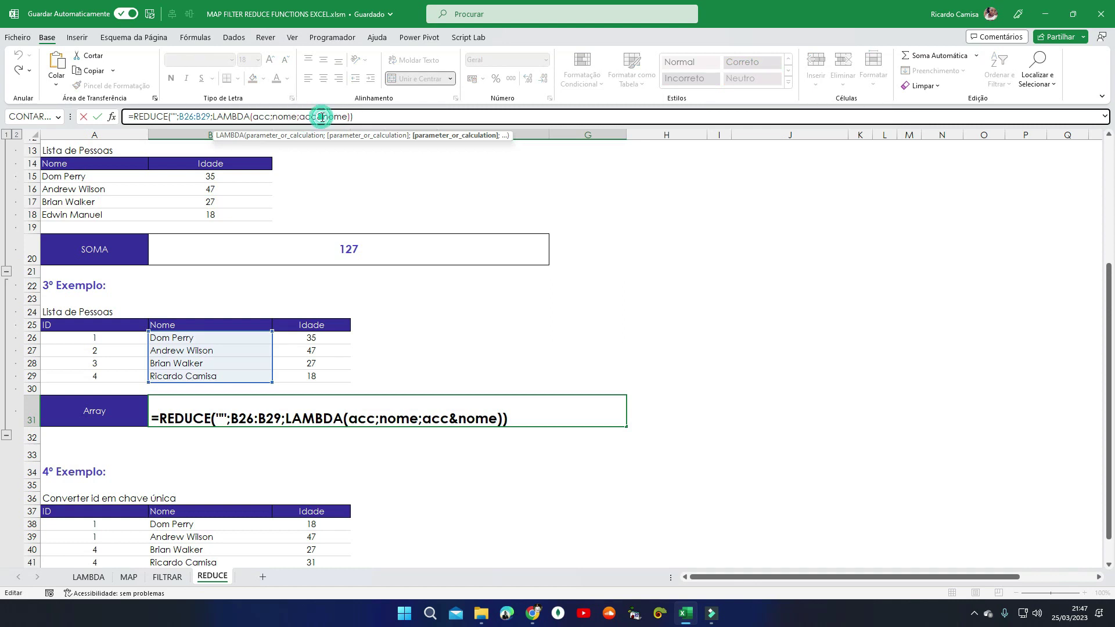
{"action": "type", "text": "\""}
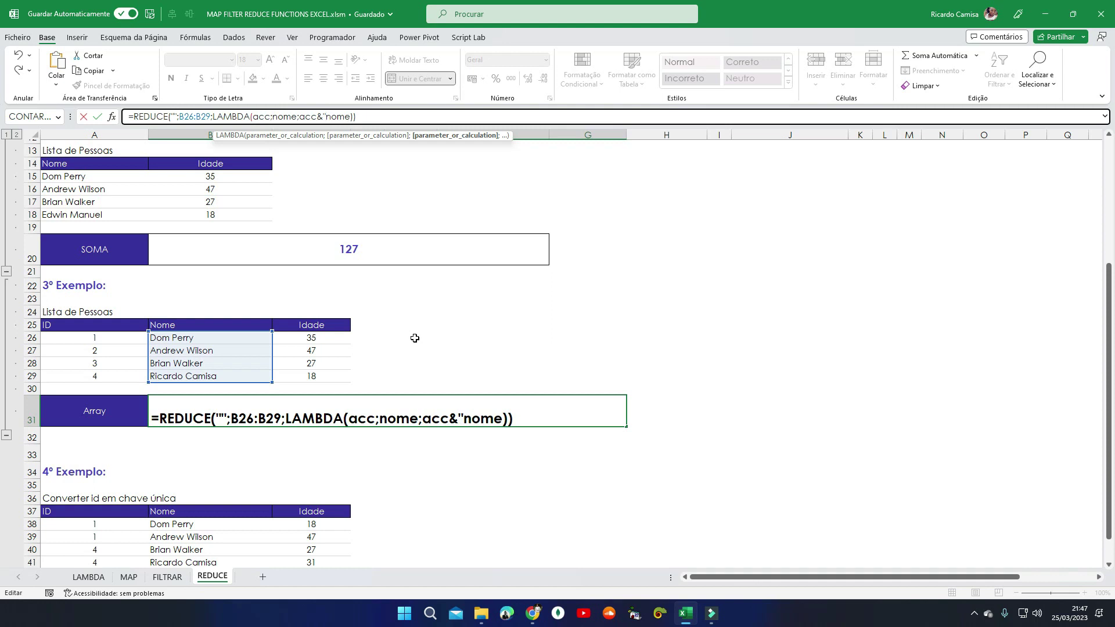
{"action": "type", "text": "\", \""}
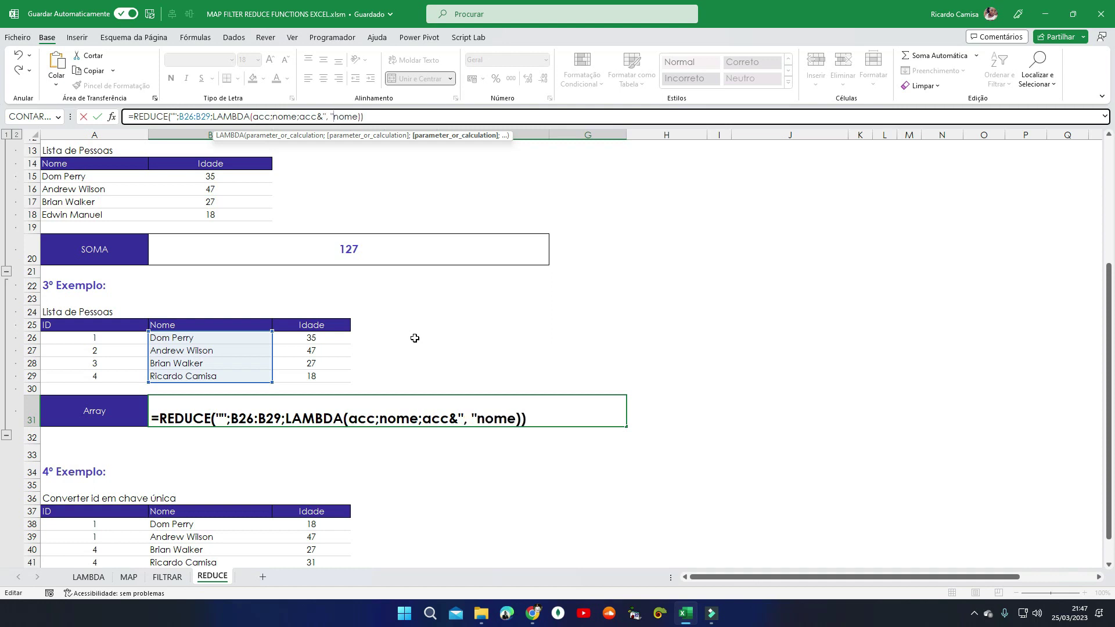
{"action": "type", "text": "&"}
{"action": "key", "text": "Return"}
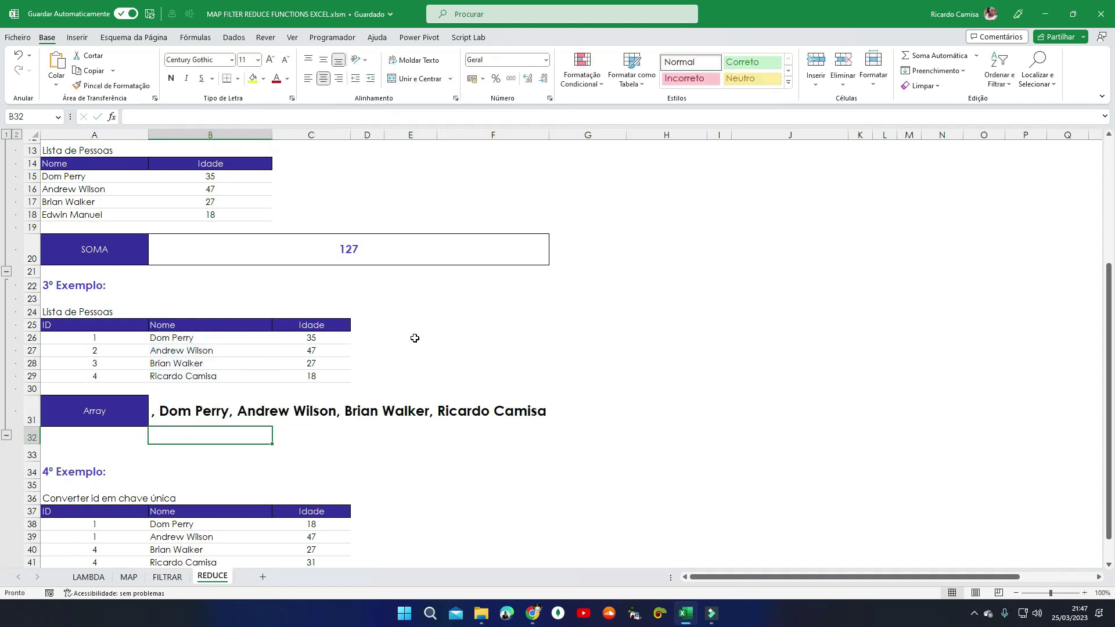
Step: Replace the LAMBDA calculation in the Array cell B31 with an SE function
{"action": "left_click", "coordinate": [200, 410]}
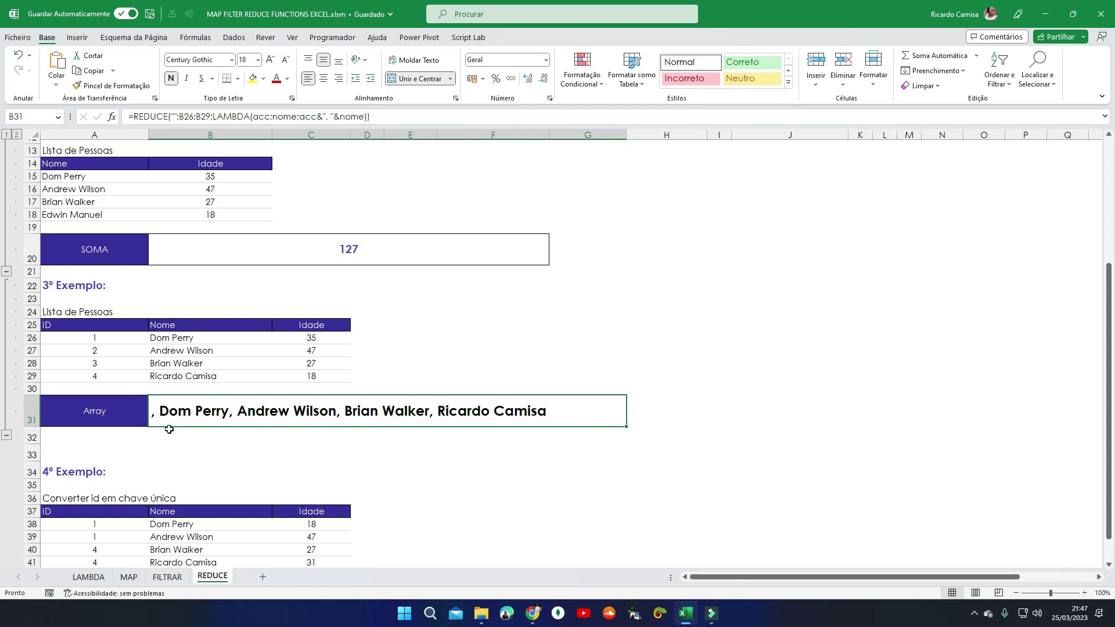
{"action": "scroll", "coordinate": [223, 440], "scroll_direction": "up", "scroll_amount": 1}
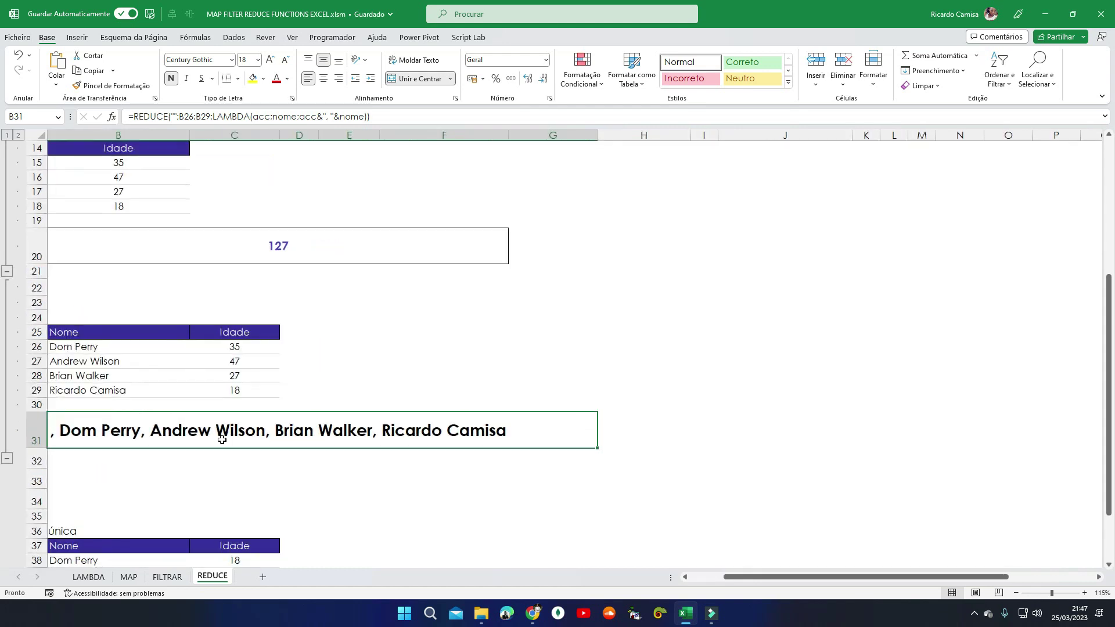
{"action": "scroll", "coordinate": [222, 440], "scroll_direction": "up", "scroll_amount": 1}
{"action": "left_click_drag", "start_coordinate": [777, 578], "coordinate": [723, 578]}
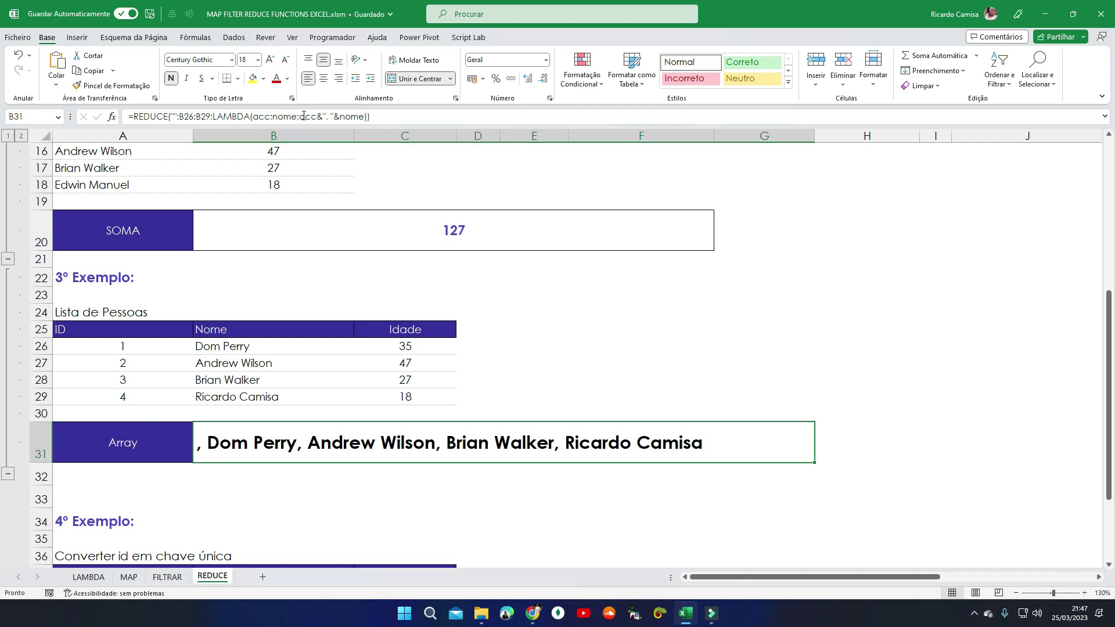
{"action": "left_click_drag", "start_coordinate": [299, 116], "coordinate": [365, 116]}
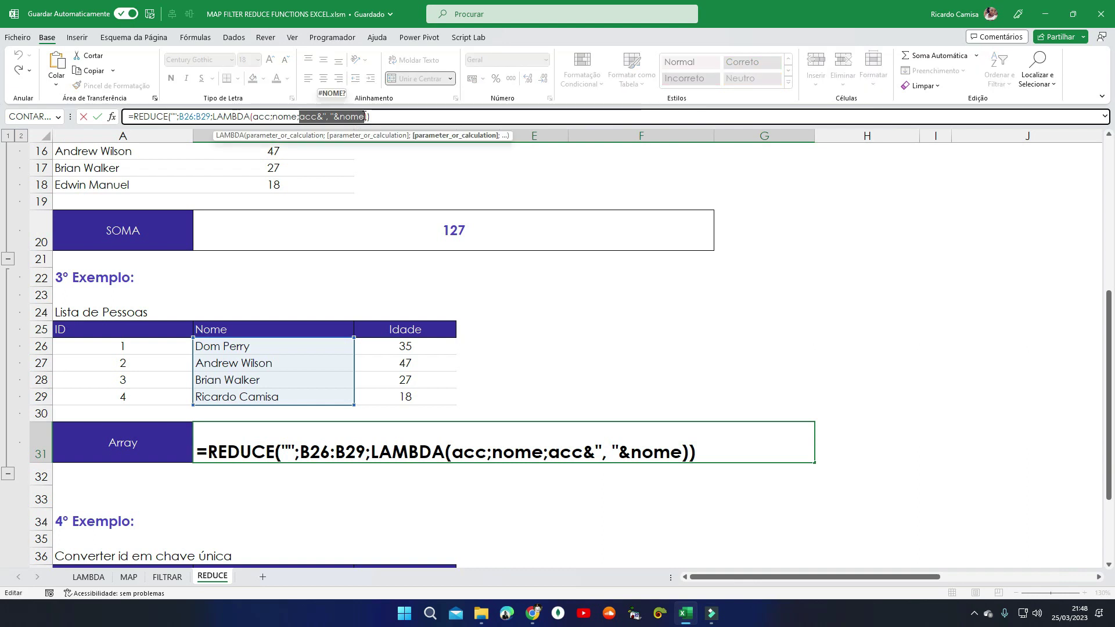
{"action": "key", "text": "BackSpace"}
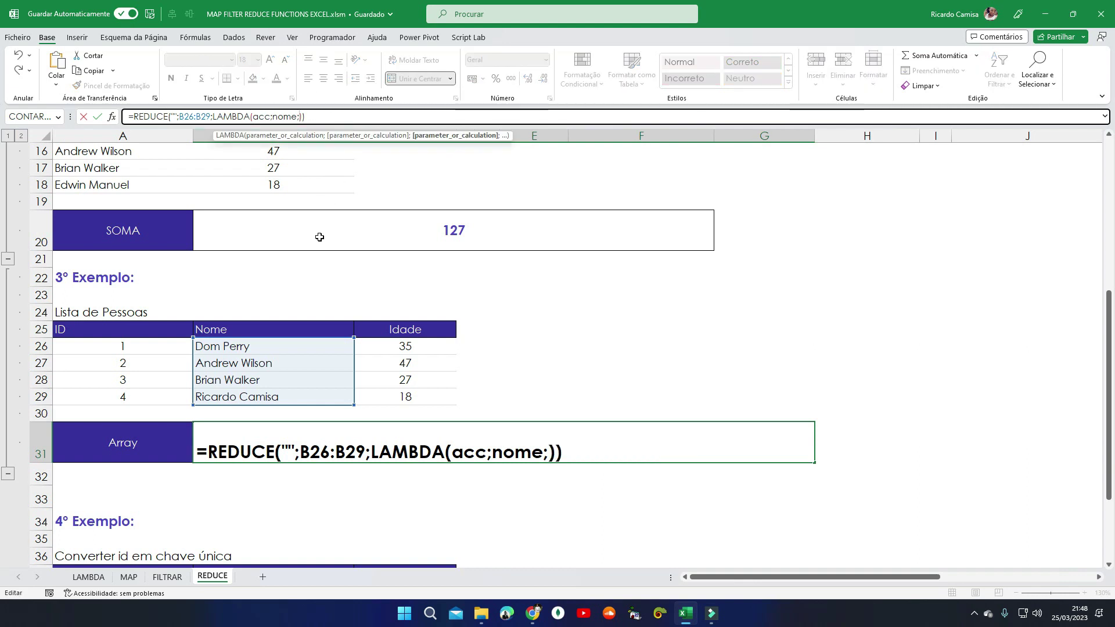
{"action": "type", "text": "se"}
{"action": "key", "text": "Tab"}
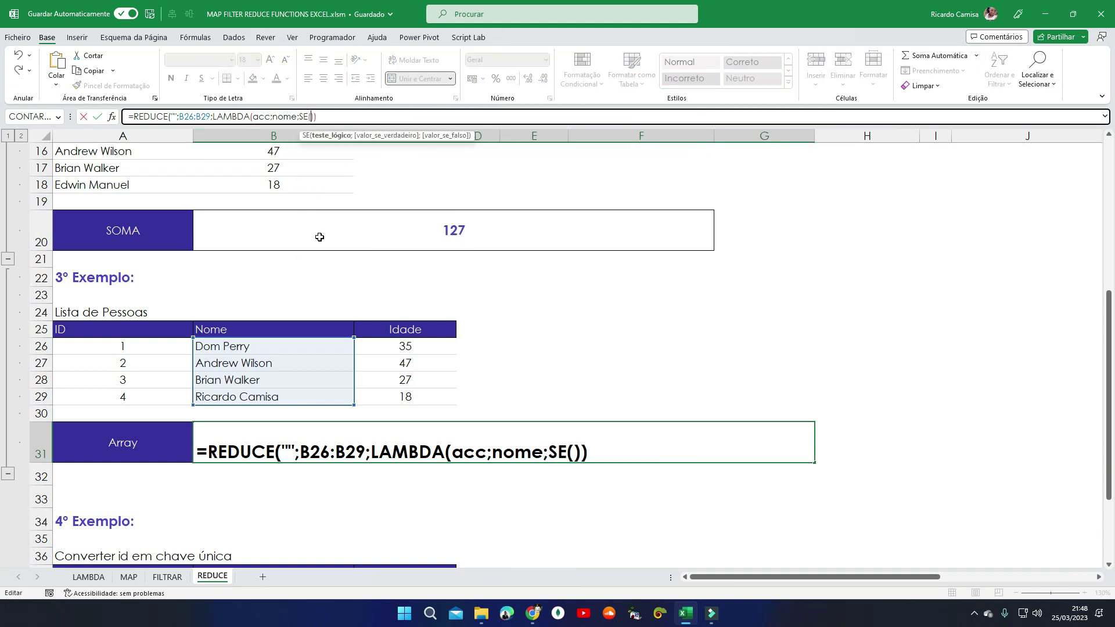
Step: Complete SE with the test acc<>"", acc&", "&nome if true and an empty text "" if false, and enter the formula
{"action": "type", "text": "acc"}
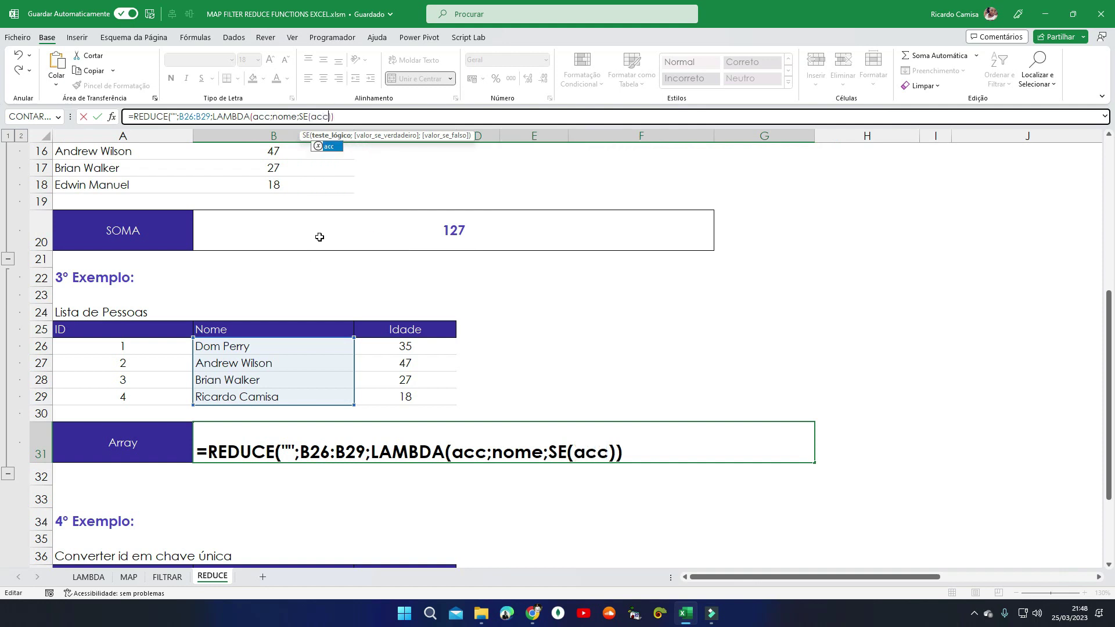
{"action": "type", "text": ">"}
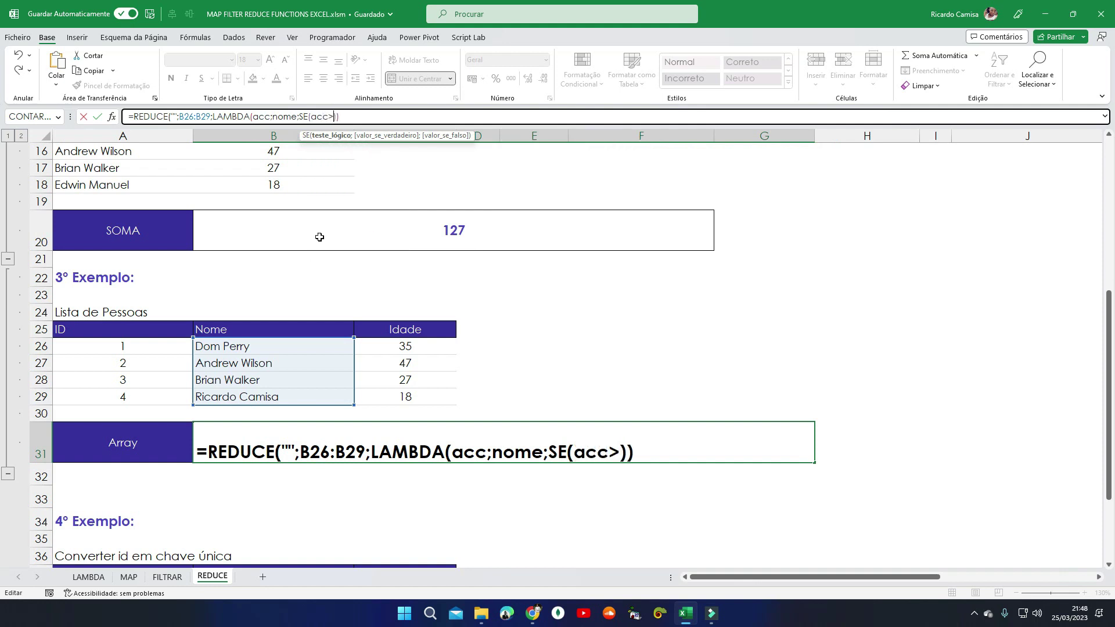
{"action": "key", "text": "BackSpace"}
{"action": "type", "text": "<>\"\";acc&\", \"&nome"}
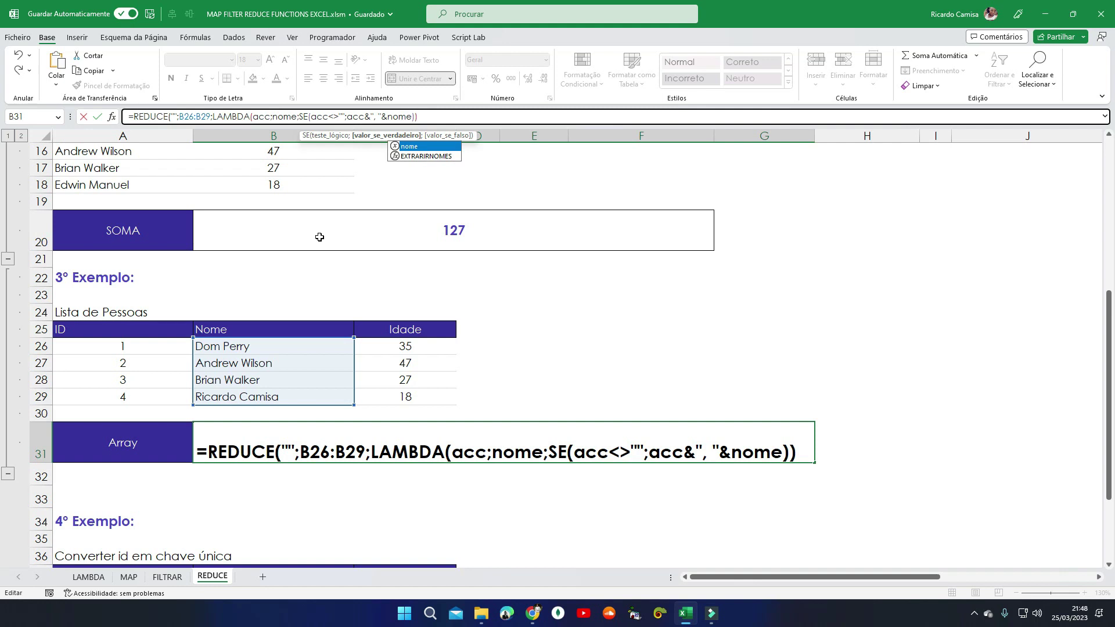
{"action": "type", "text": ";\"\""}
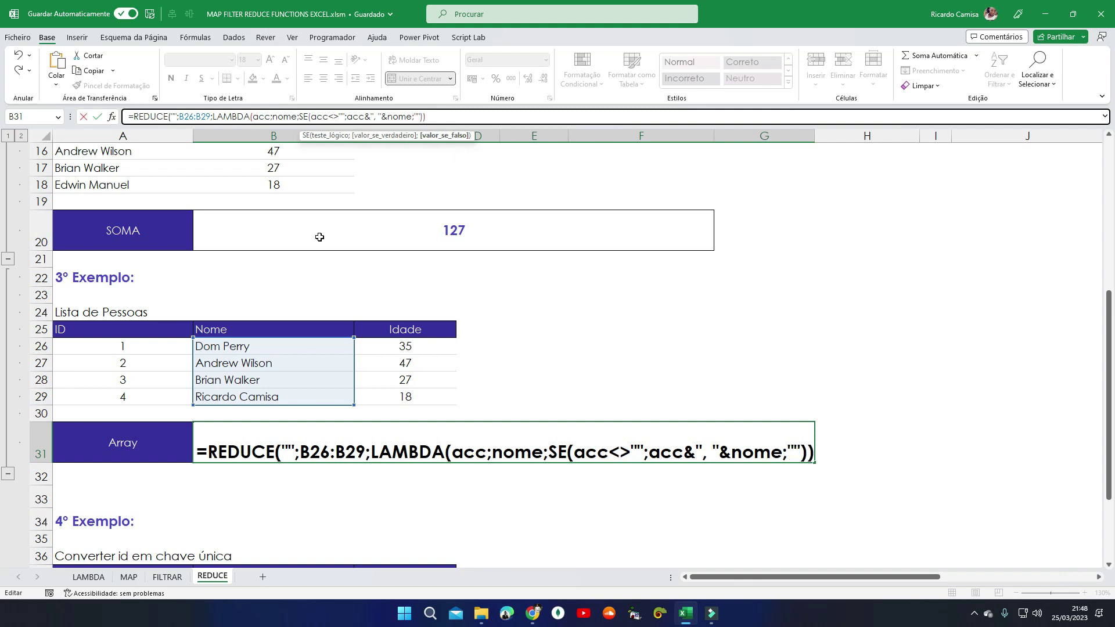
{"action": "key", "text": "Return"}
{"action": "key", "text": "Return"}
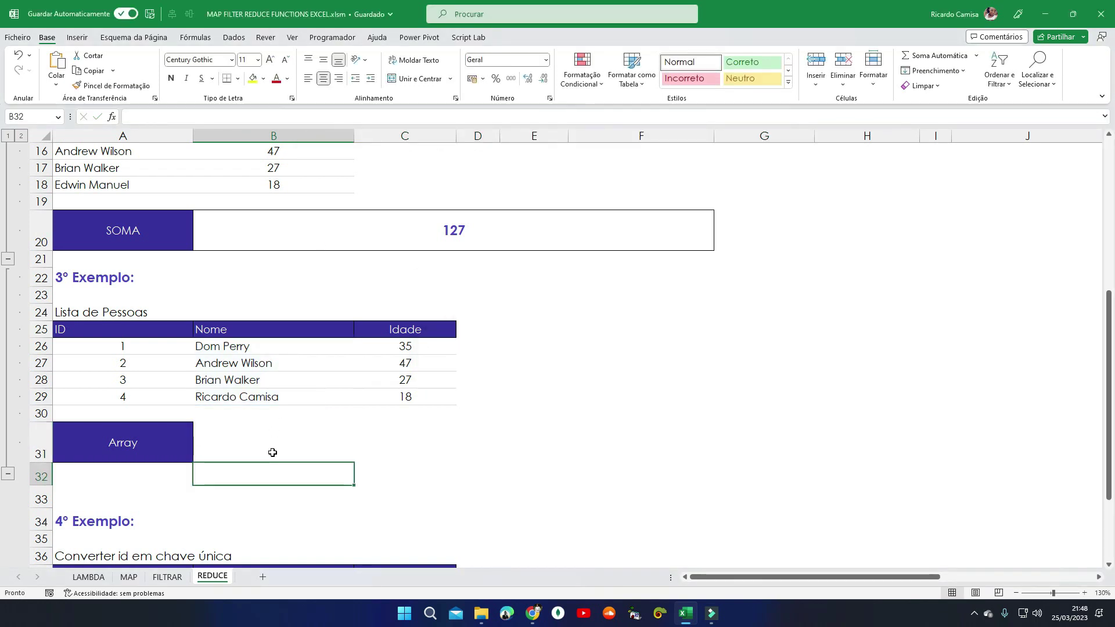
Step: Change the false value of the SE function in B31 to nome and re-enter the formula
{"action": "left_click", "coordinate": [250, 446]}
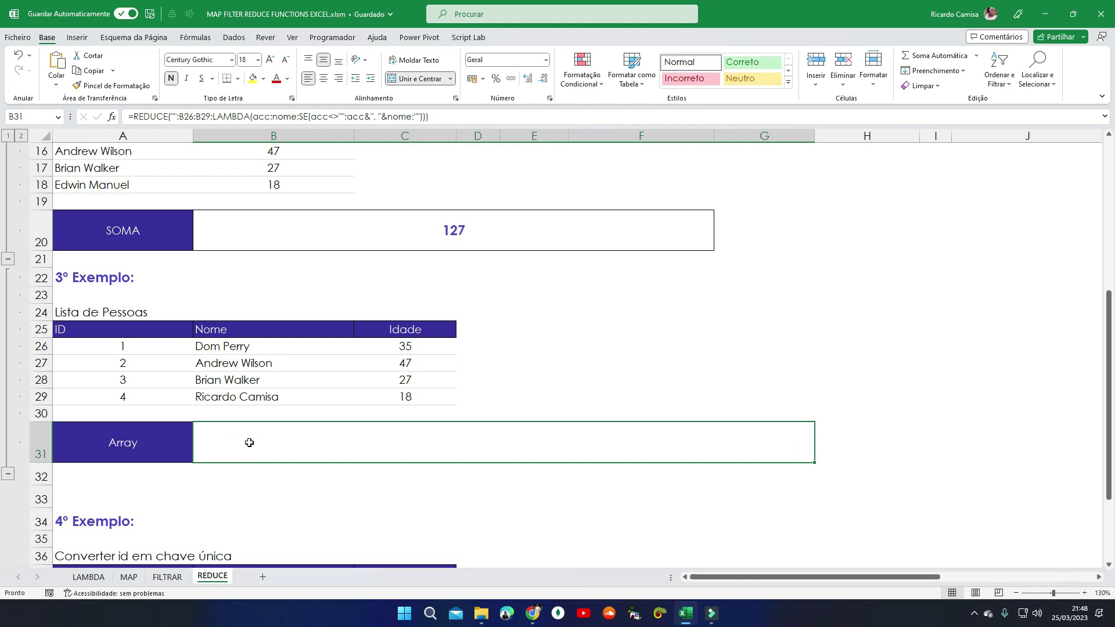
{"action": "double_click", "coordinate": [416, 116]}
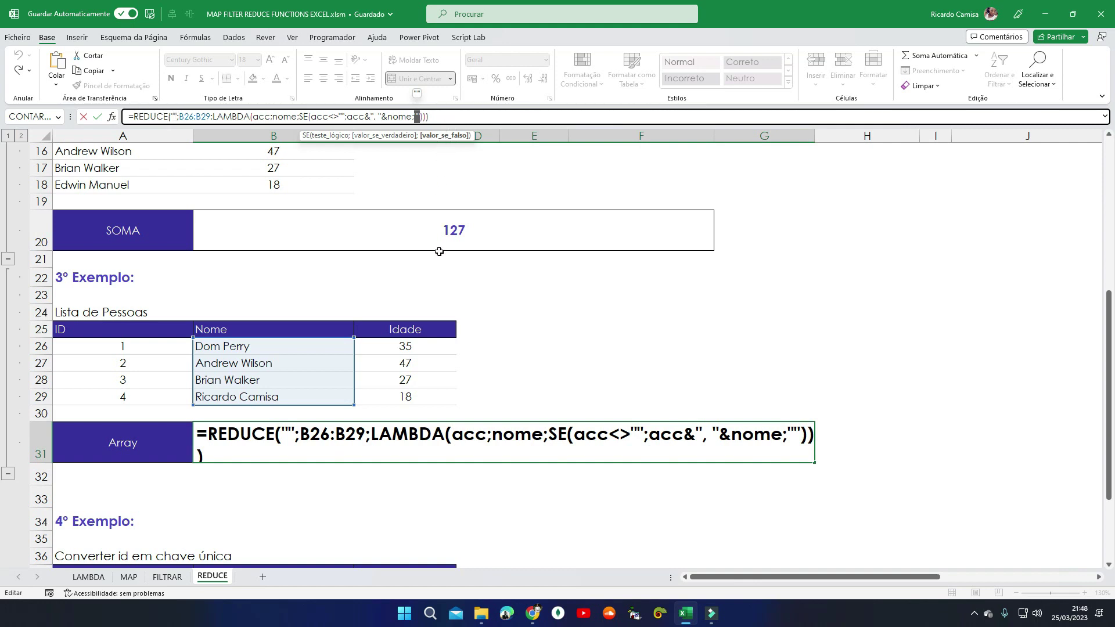
{"action": "key", "text": "Delete"}
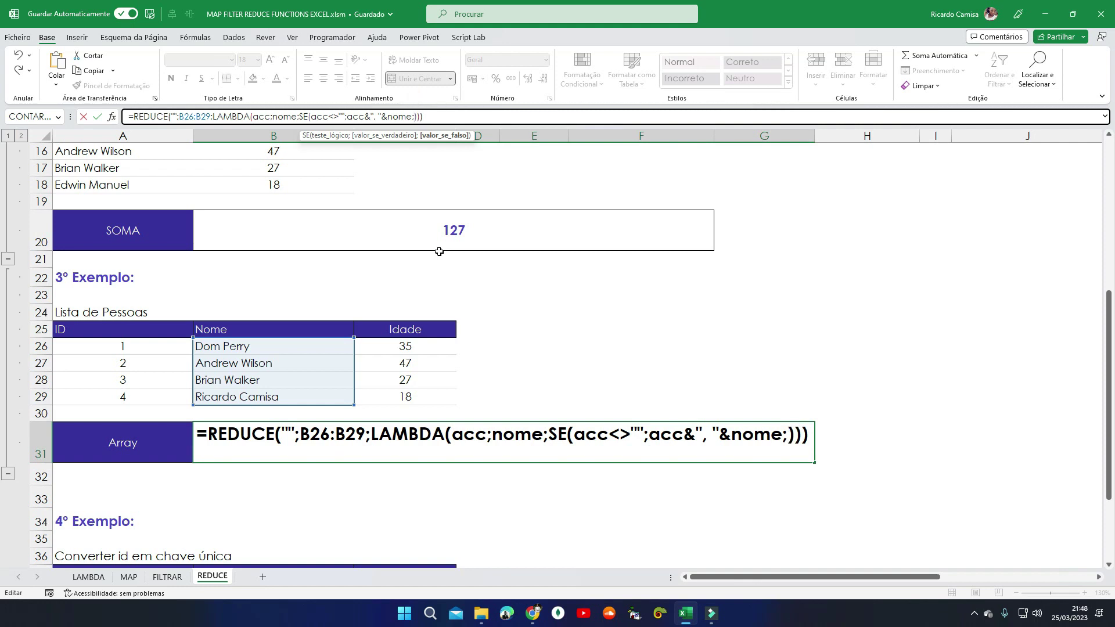
{"action": "type", "text": "no"}
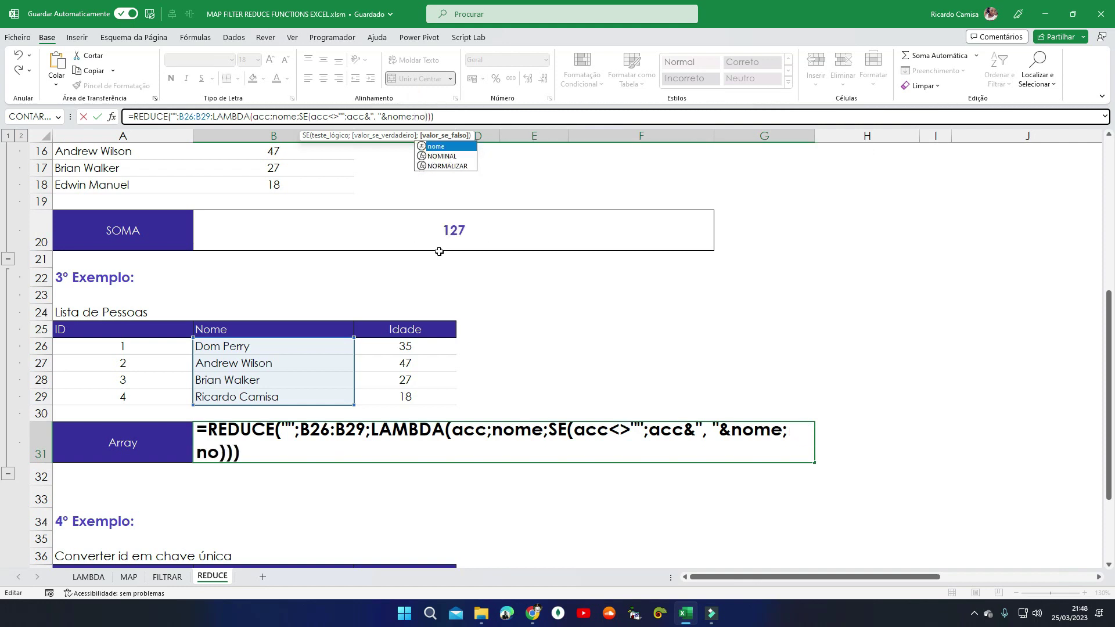
{"action": "key", "text": "Tab"}
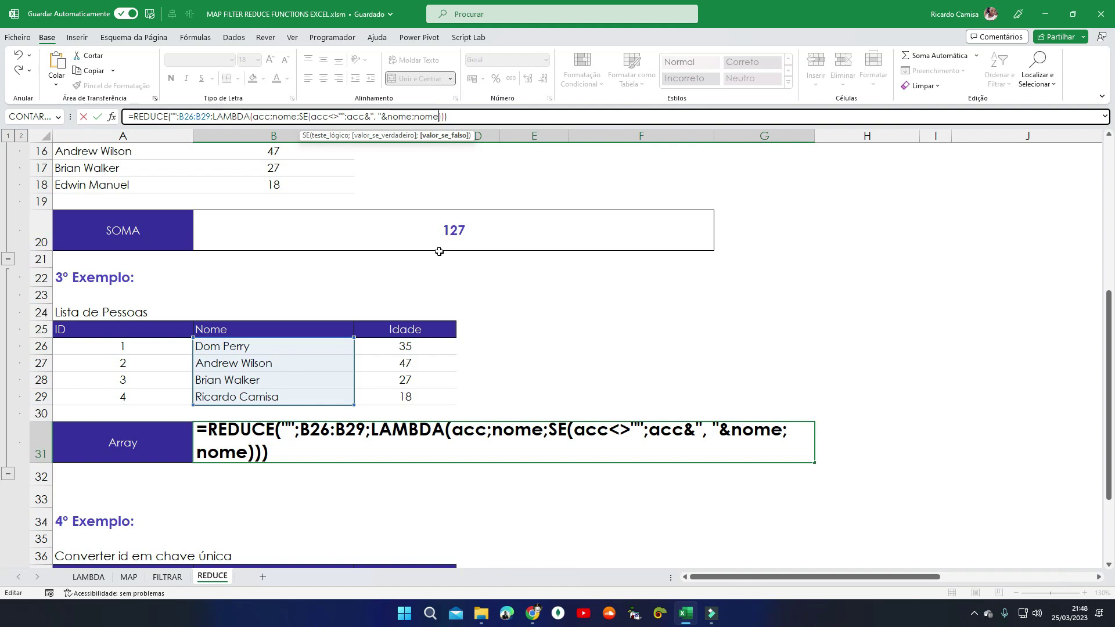
{"action": "key", "text": "Return"}
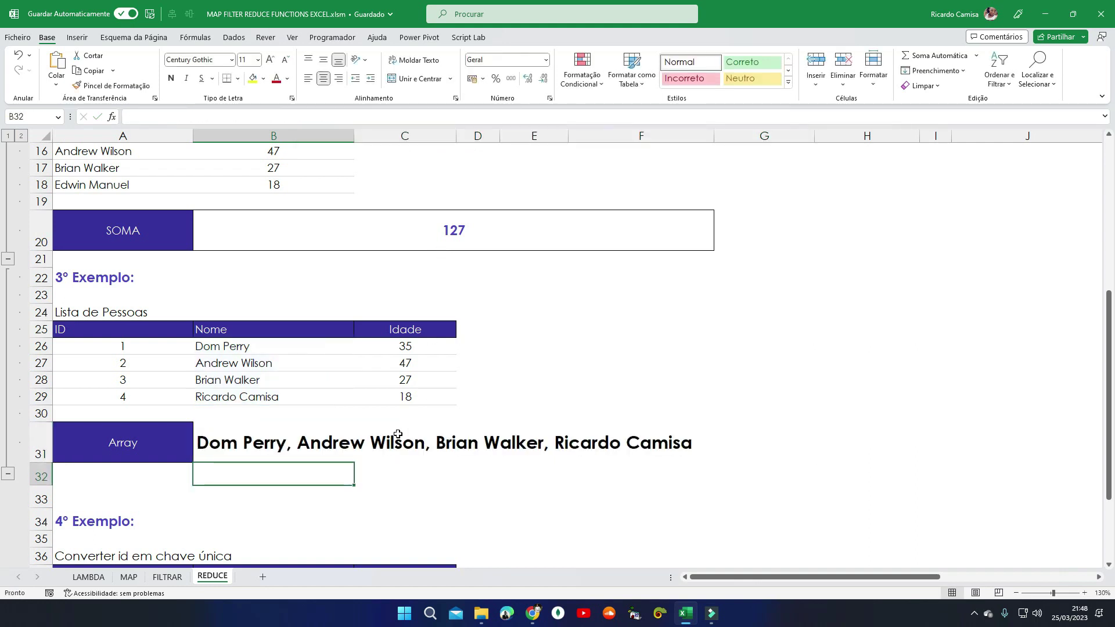
{"action": "left_click", "coordinate": [268, 446]}
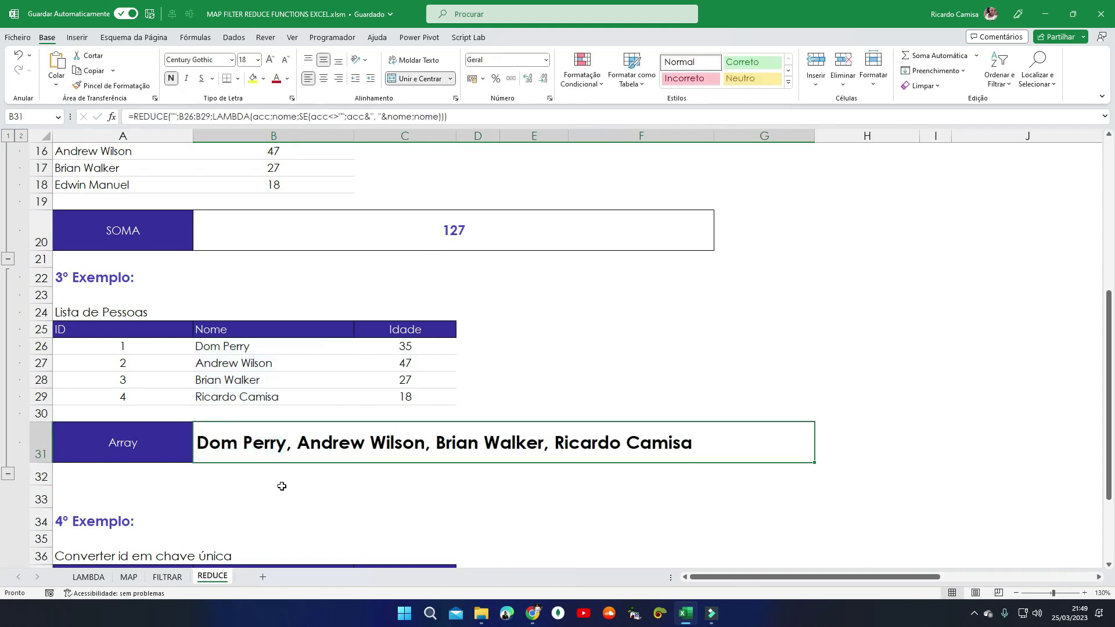